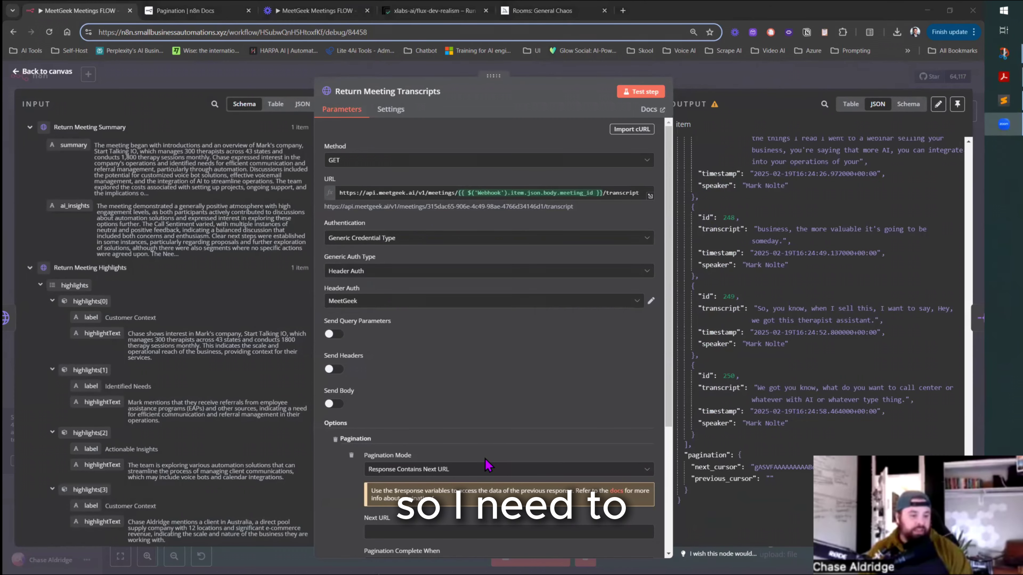
- Compare the Return Meeting Transcripts node's pagination options with the query parameters in MeetGeek's Transcript API reference
{"action": "scroll", "coordinate": [672, 154], "scroll_direction": "down", "scroll_amount": 5}
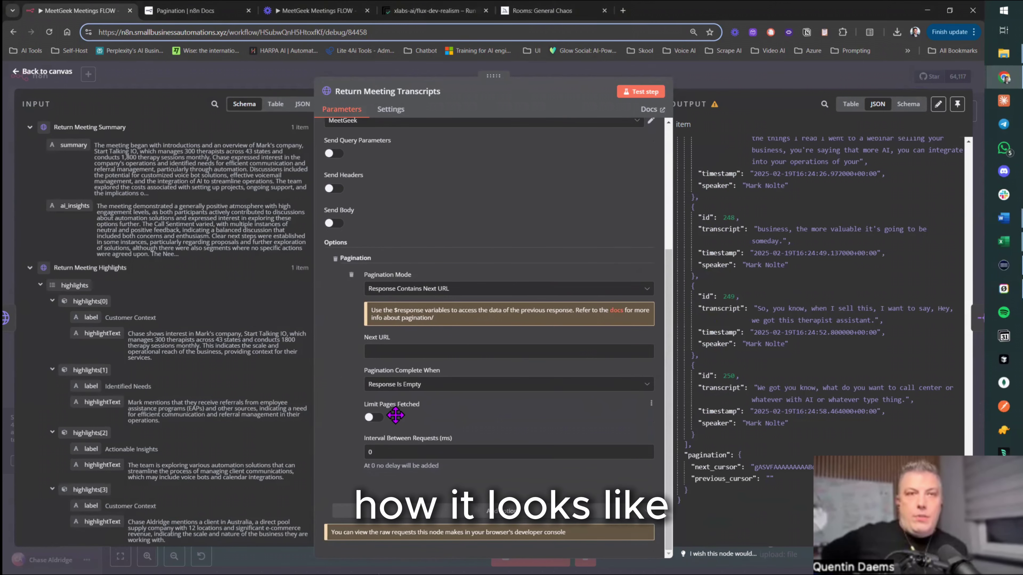
{"action": "key", "text": "alt+Tab"}
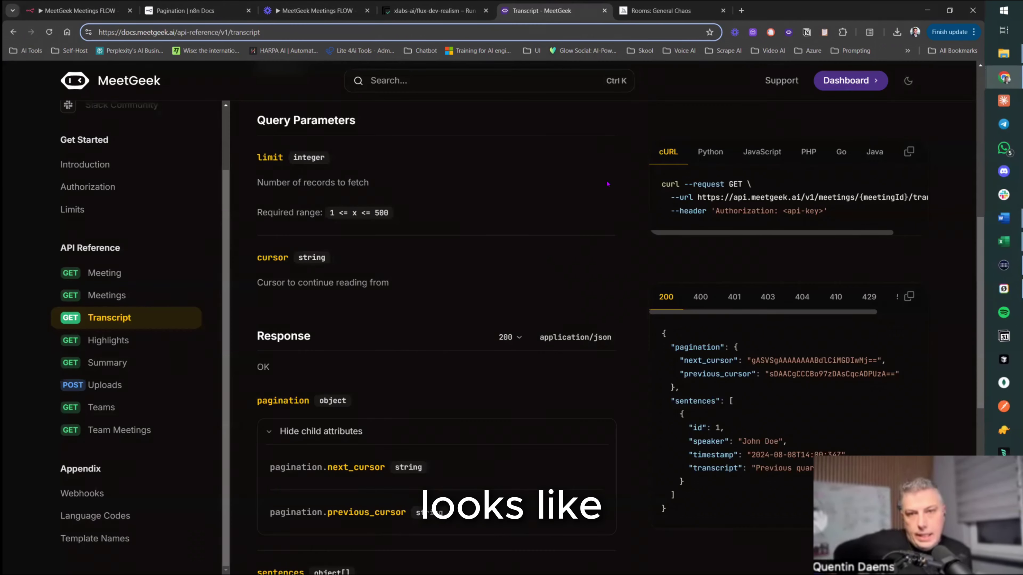
{"action": "scroll", "coordinate": [983, 226], "scroll_direction": "up", "scroll_amount": 2}
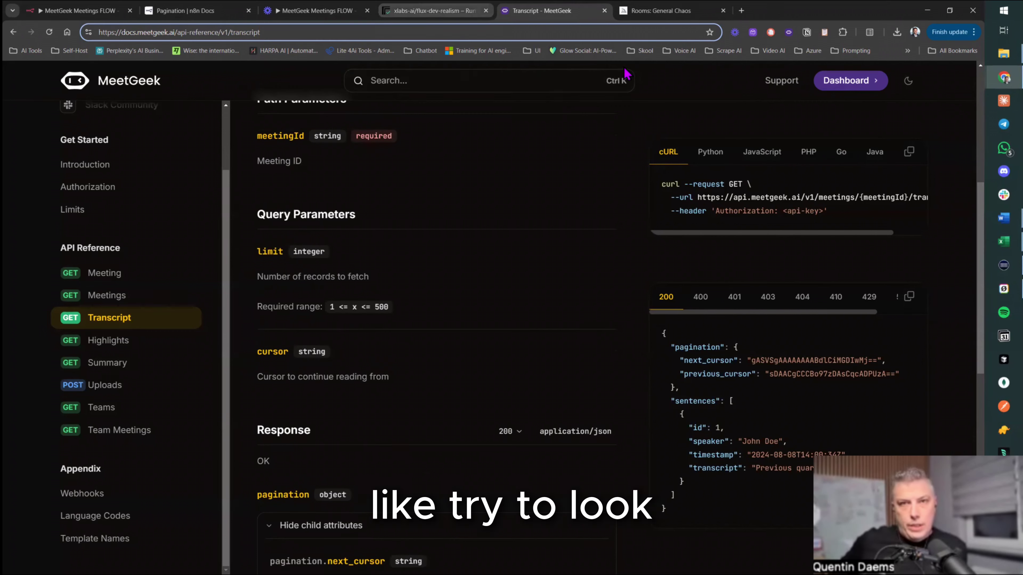
- Close the browser tab showing the xlabs-ai flux-dev-realism model page
{"action": "left_click", "coordinate": [325, 12]}
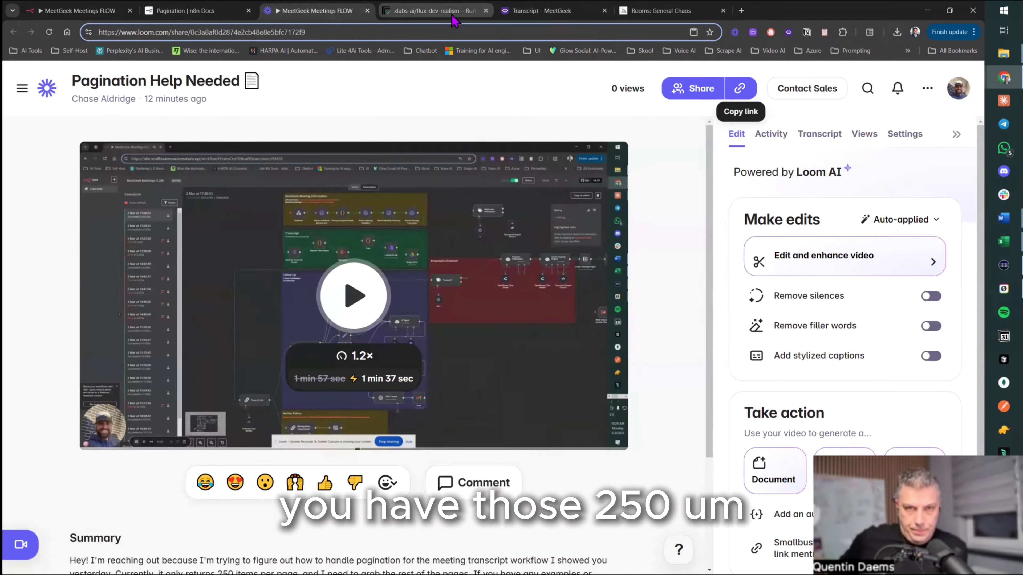
{"action": "key", "text": "alt+Tab"}
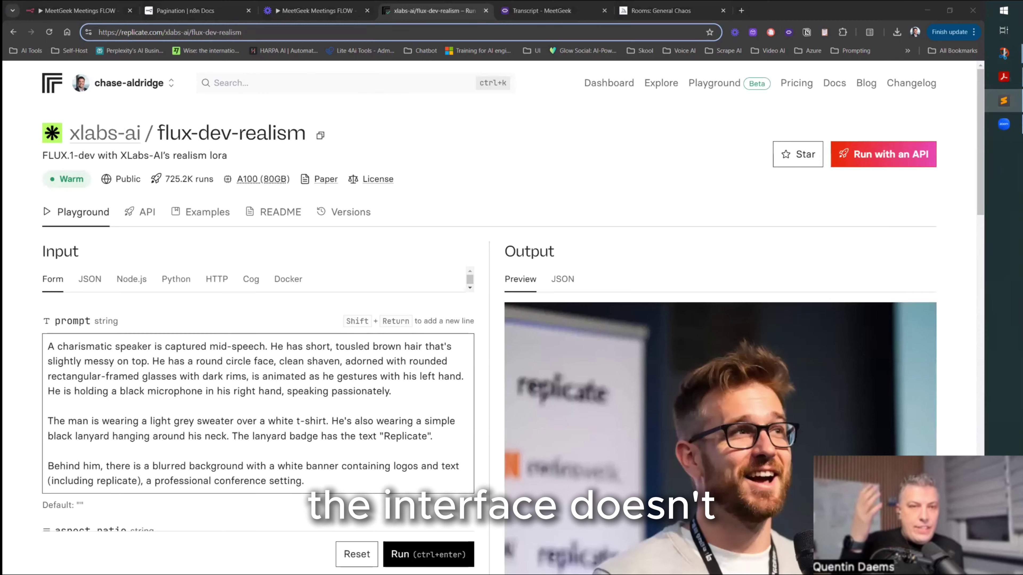
{"action": "left_click", "coordinate": [486, 10]}
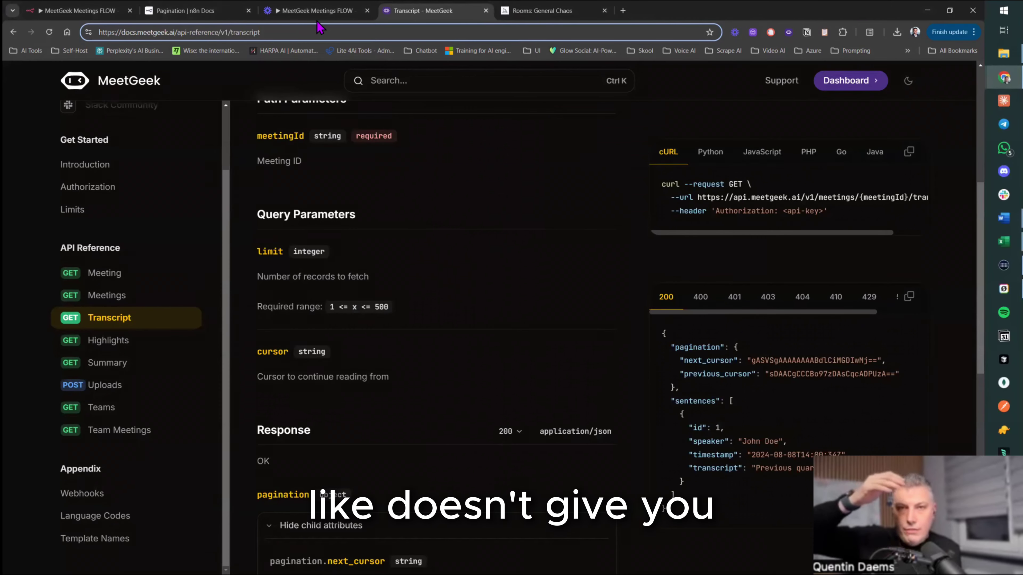
- Examine the JSON output of the Return Meeting Transcripts node in n8n down to its closing pagination block
{"action": "left_click", "coordinate": [187, 12]}
{"action": "left_click", "coordinate": [277, 12]}
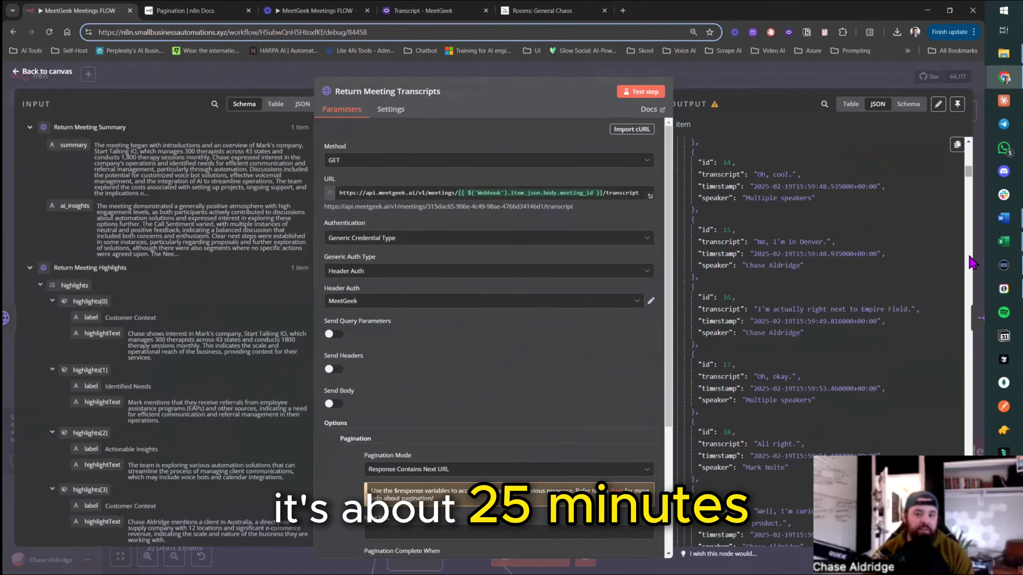
{"action": "scroll", "coordinate": [971, 263], "scroll_direction": "down", "scroll_amount": 20}
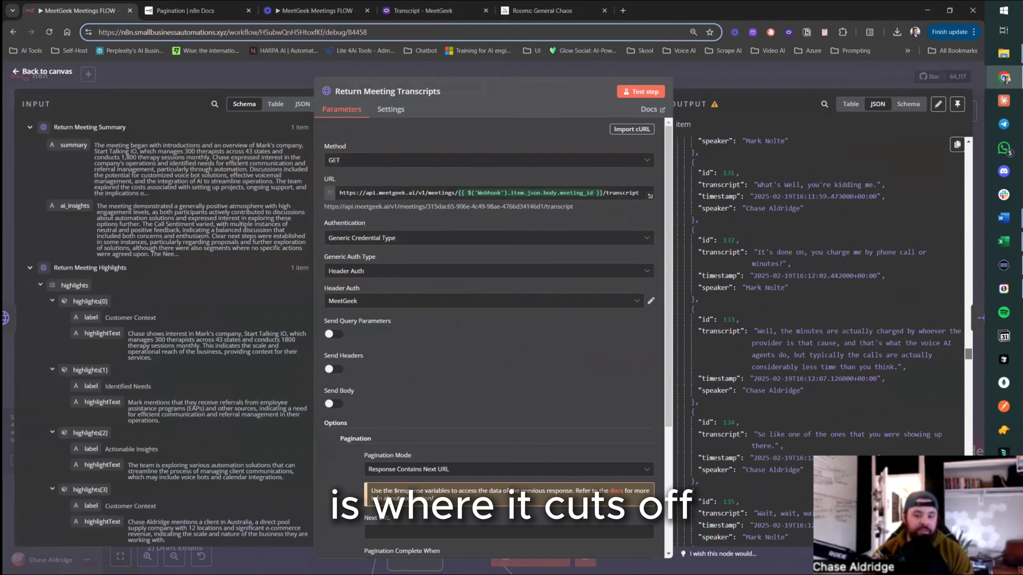
{"action": "left_click_drag", "start_coordinate": [754, 467], "coordinate": [785, 468]}
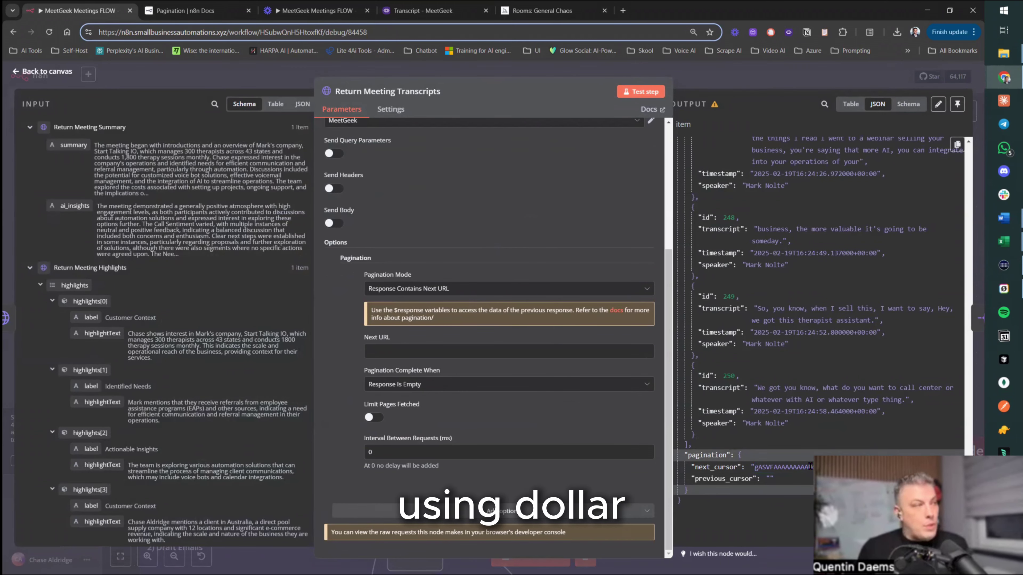
- Open the docs linked in the node's pagination options and read how to get the next page using $response
{"action": "left_click", "coordinate": [616, 310]}
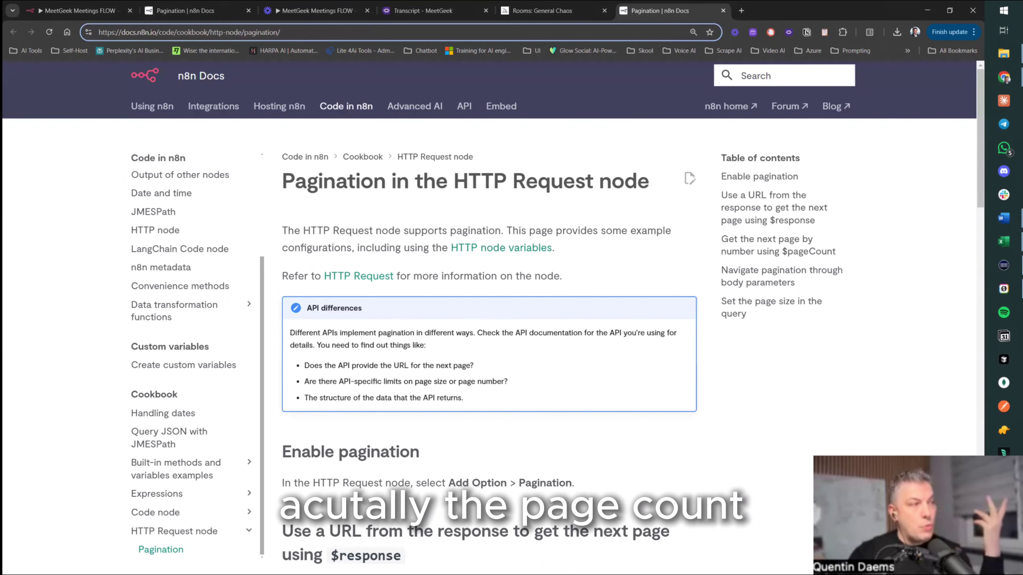
{"action": "scroll", "coordinate": [535, 278], "scroll_direction": "down", "scroll_amount": 4}
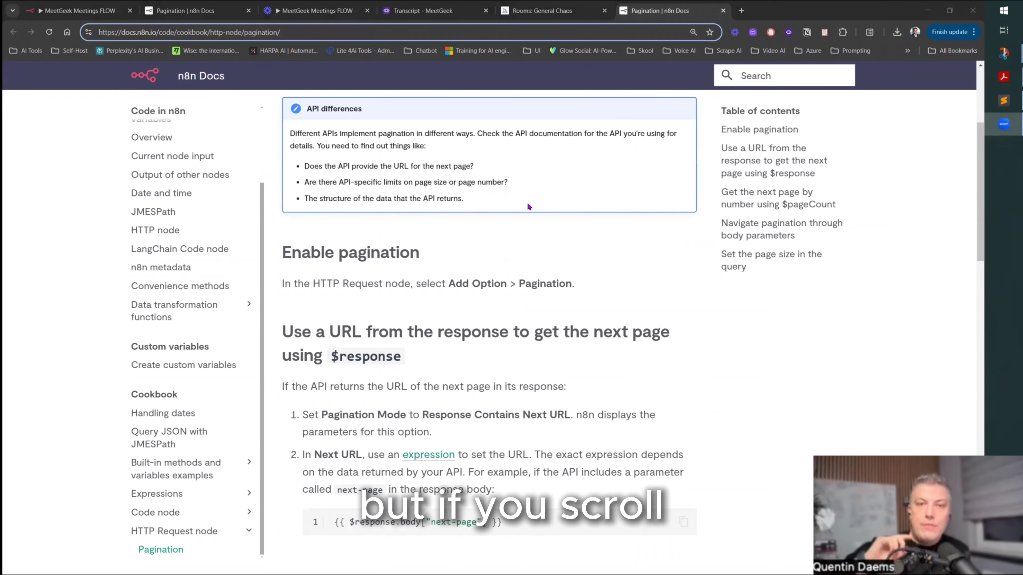
{"action": "scroll", "coordinate": [977, 180], "scroll_direction": "down", "scroll_amount": 4}
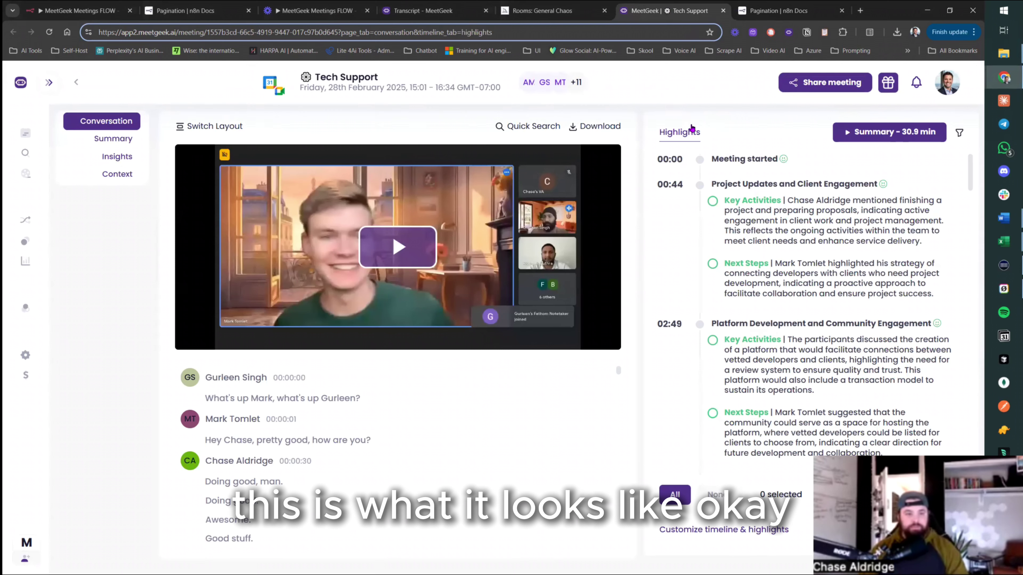
- Look through the highlights and transcript of the Tech Support meeting in MeetGeek for signs of pagination
{"action": "scroll", "coordinate": [703, 181], "scroll_direction": "down", "scroll_amount": 15}
{"action": "scroll", "coordinate": [619, 425], "scroll_direction": "down", "scroll_amount": 20}
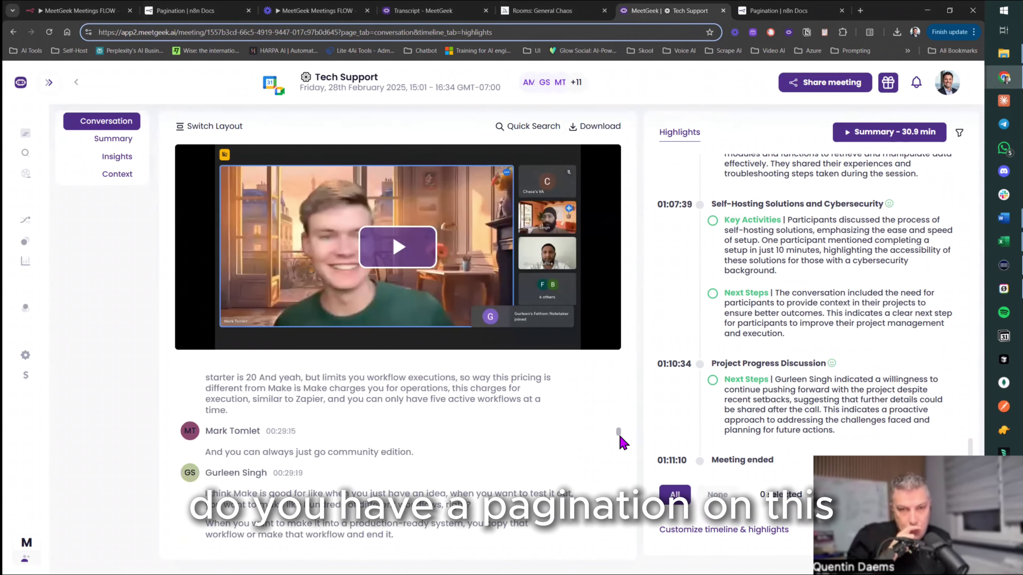
{"action": "left_click_drag", "start_coordinate": [623, 443], "coordinate": [612, 366]}
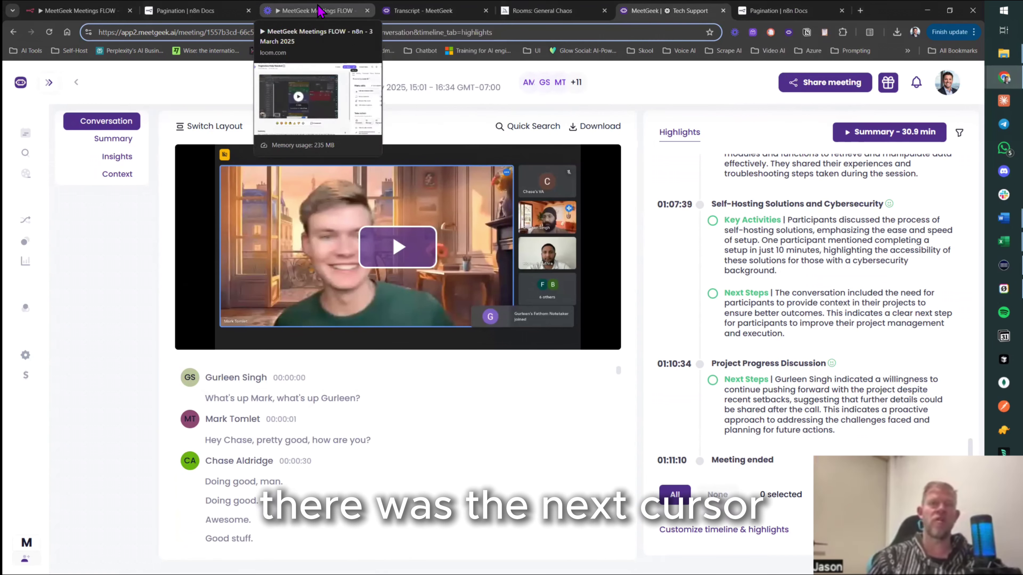
- Review the request URL and pagination settings of the Return Meeting Transcripts node in n8n
{"action": "left_click", "coordinate": [76, 10]}
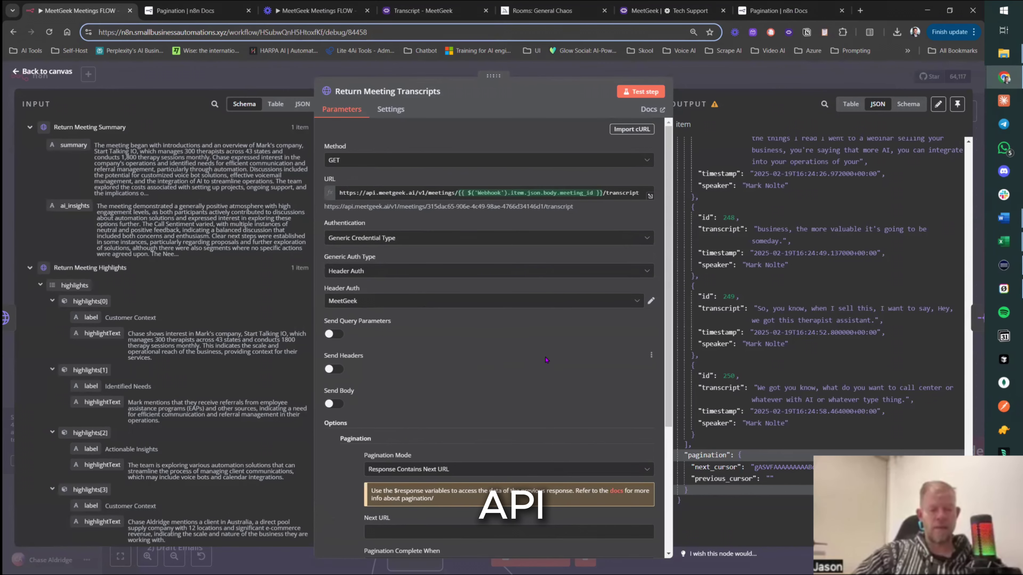
{"action": "scroll", "coordinate": [546, 360], "scroll_direction": "down", "scroll_amount": 5}
{"action": "scroll", "coordinate": [443, 282], "scroll_direction": "up", "scroll_amount": 4}
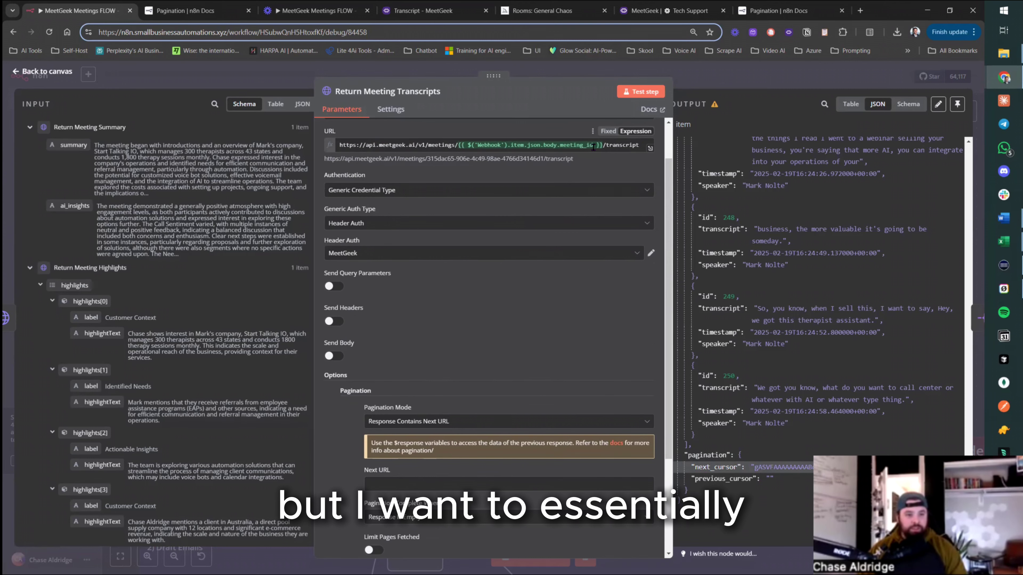
{"action": "scroll", "coordinate": [595, 371], "scroll_direction": "down", "scroll_amount": 3}
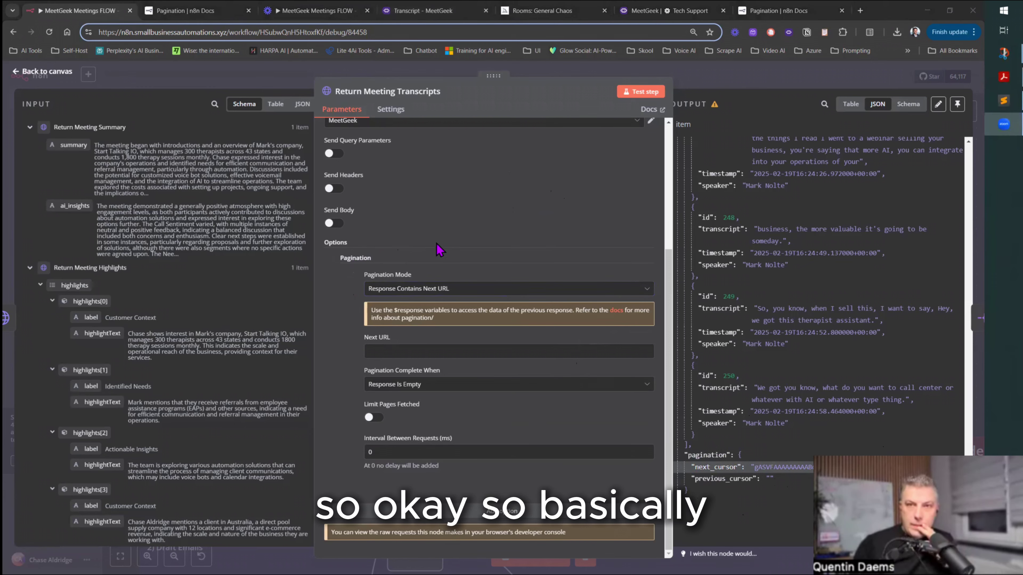
- Read the Tech Support transcript in MeetGeek through to its end and compare it with the transcript request URL in n8n
{"action": "left_click", "coordinate": [661, 14]}
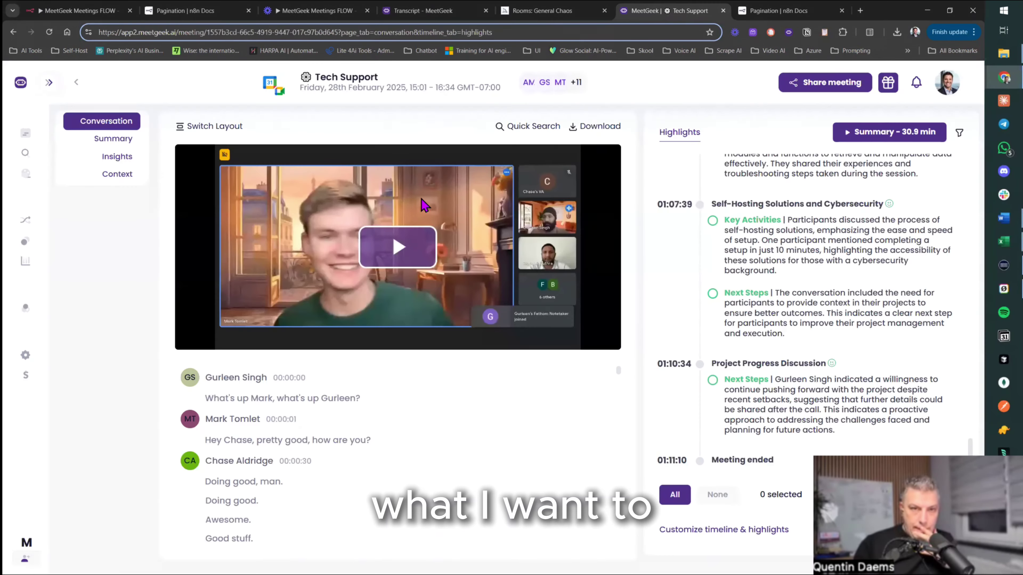
{"action": "scroll", "coordinate": [425, 437], "scroll_direction": "down", "scroll_amount": 5}
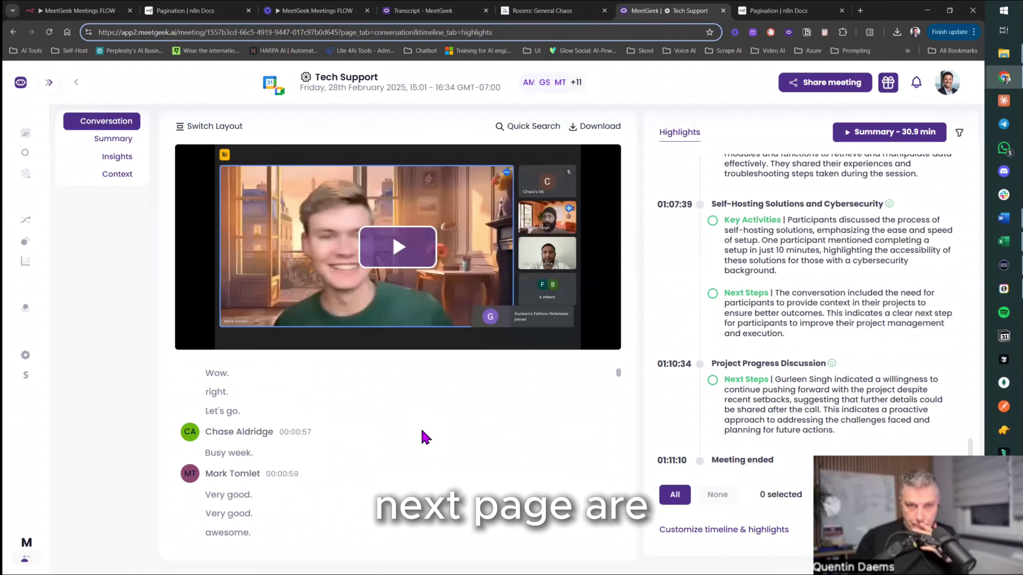
{"action": "scroll", "coordinate": [424, 436], "scroll_direction": "down", "scroll_amount": 15}
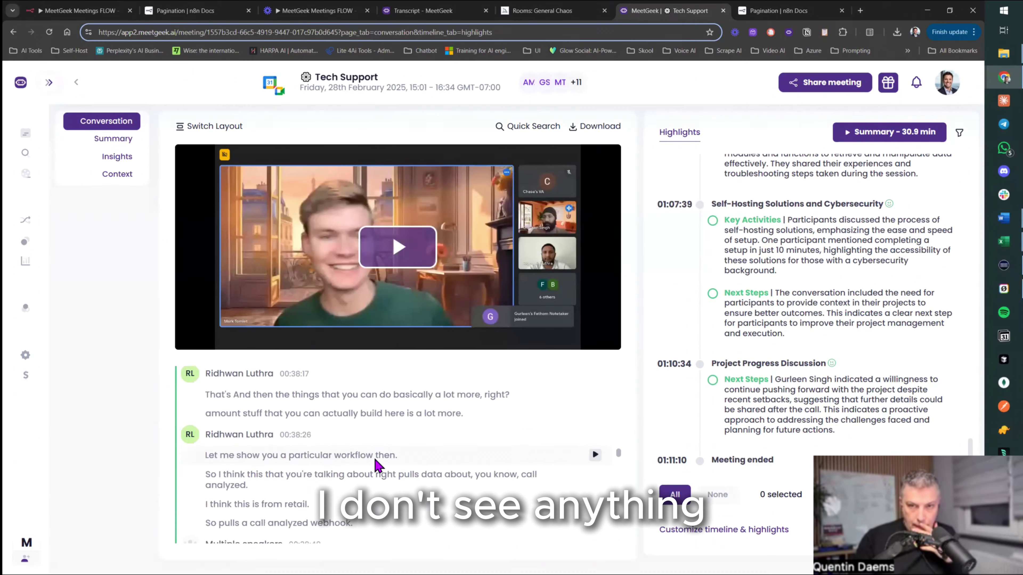
{"action": "scroll", "coordinate": [391, 466], "scroll_direction": "down", "scroll_amount": 15}
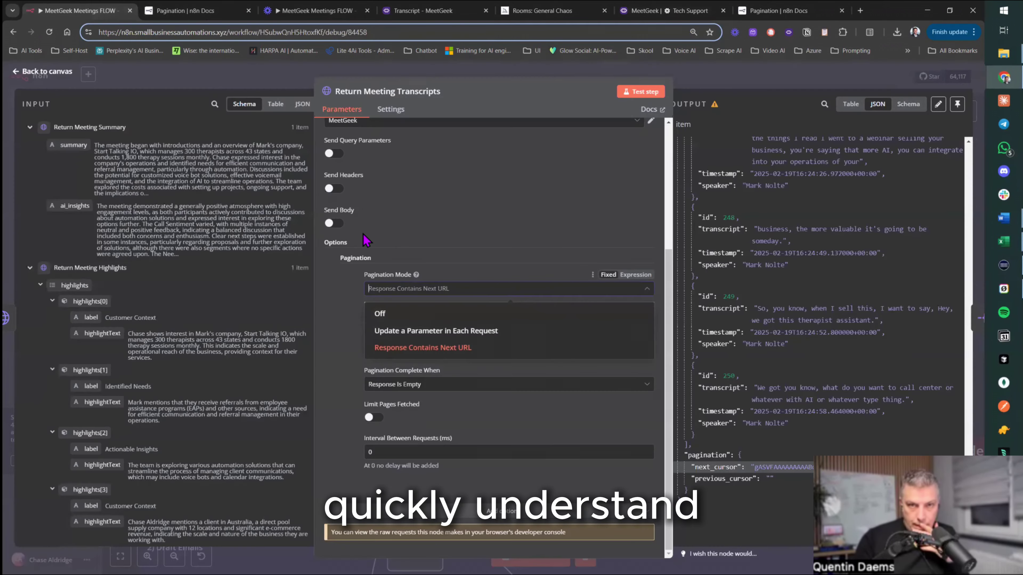
{"action": "left_click", "coordinate": [104, 11]}
{"action": "scroll", "coordinate": [414, 202], "scroll_direction": "up", "scroll_amount": 5}
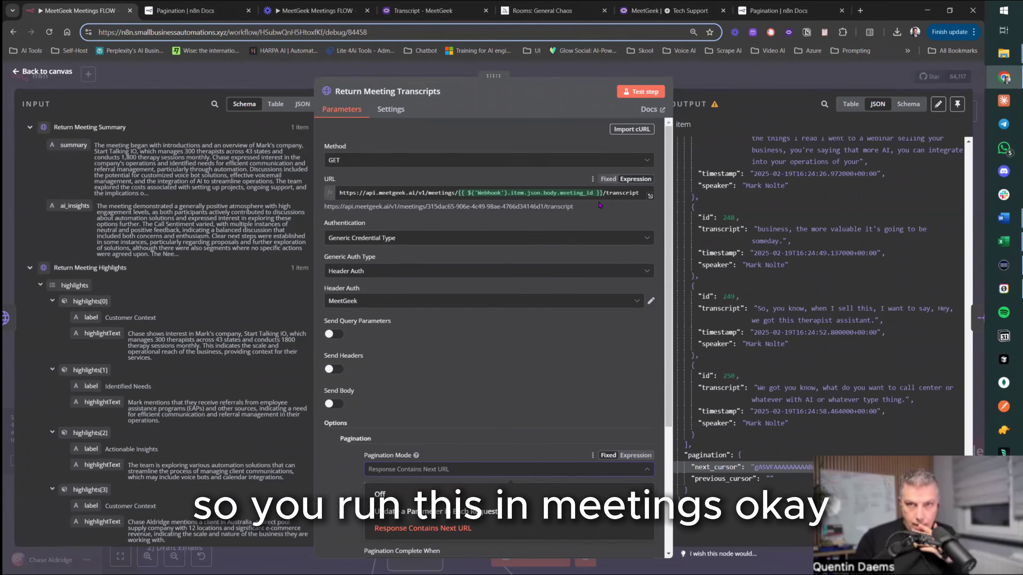
- Inspect the Tech Support meeting's Summary and Context pages in MeetGeek, finishing back on its Conversation page
{"action": "left_click", "coordinate": [660, 15]}
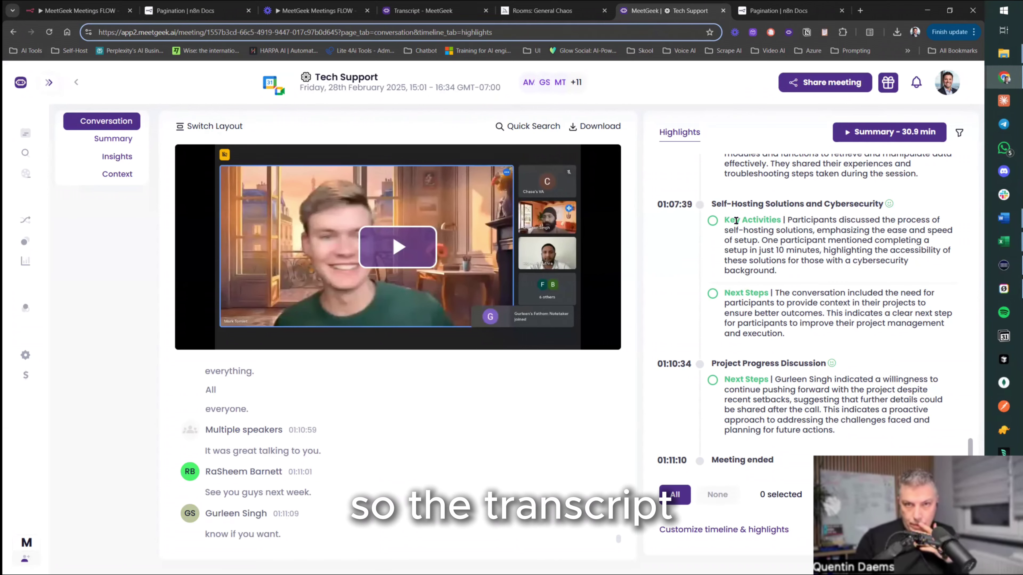
{"action": "left_click", "coordinate": [109, 138]}
{"action": "left_click", "coordinate": [116, 176]}
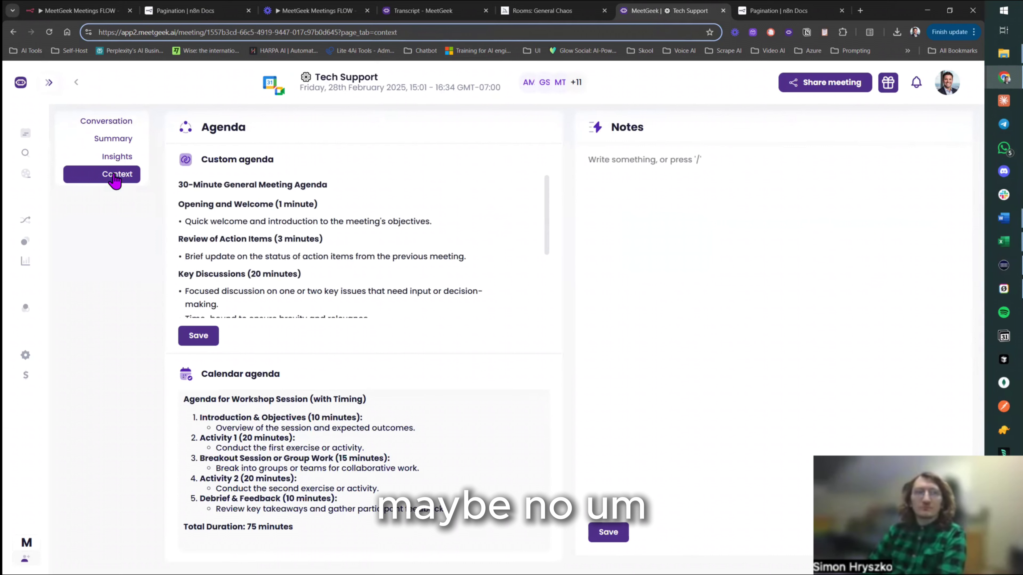
{"action": "scroll", "coordinate": [331, 299], "scroll_direction": "down", "scroll_amount": 3}
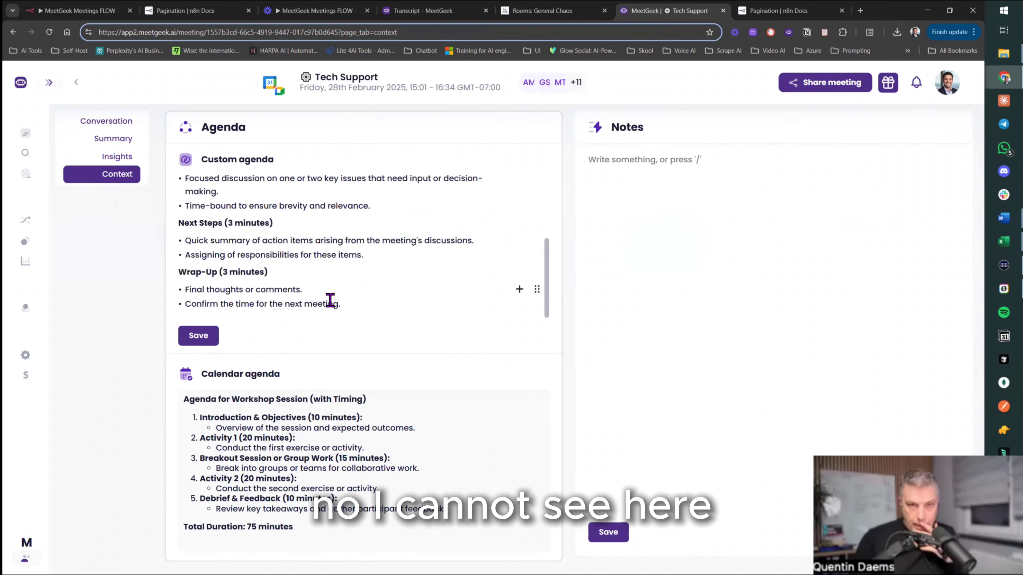
{"action": "left_click", "coordinate": [110, 121]}
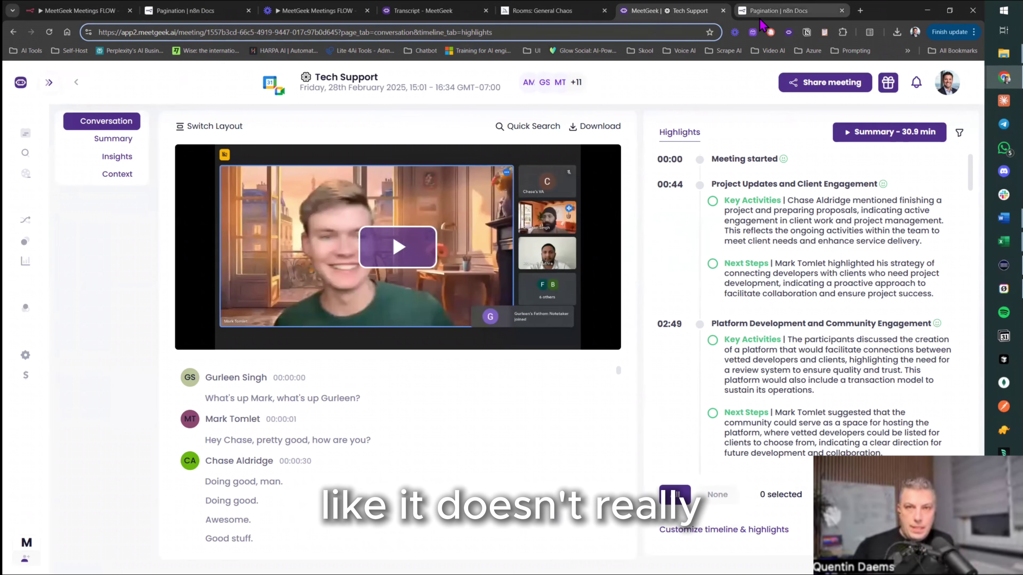
- Examine the last transcript entries and their timestamps in the Return Meeting Transcripts output in n8n
{"action": "left_click", "coordinate": [87, 14]}
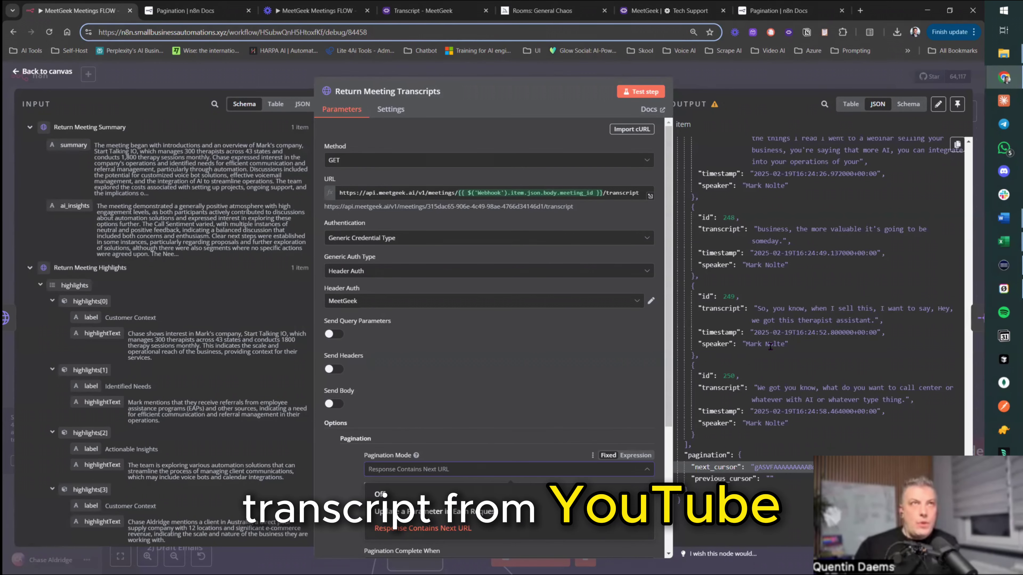
{"action": "scroll", "coordinate": [769, 346], "scroll_direction": "up", "scroll_amount": 8}
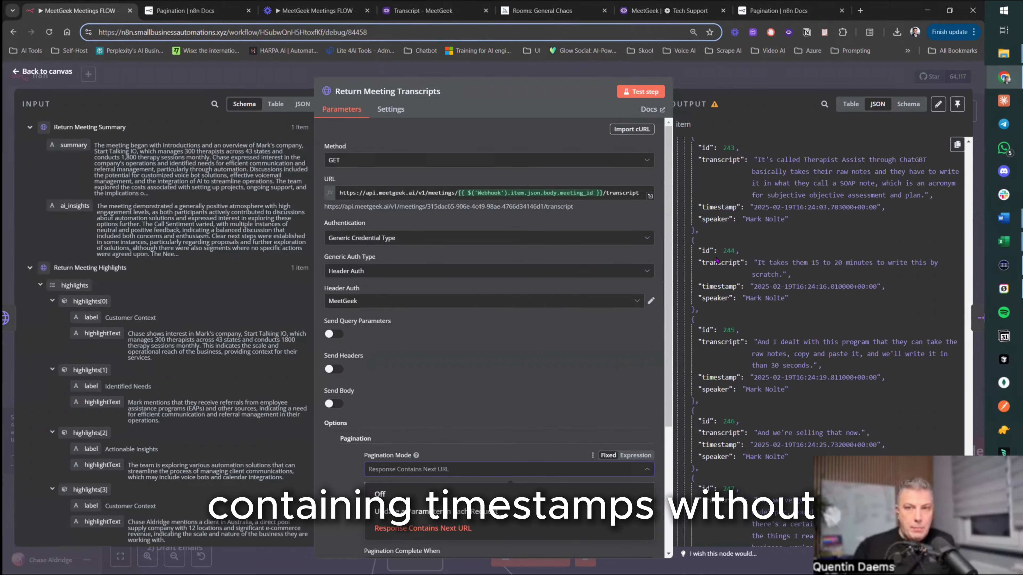
{"action": "scroll", "coordinate": [741, 264], "scroll_direction": "down", "scroll_amount": 8}
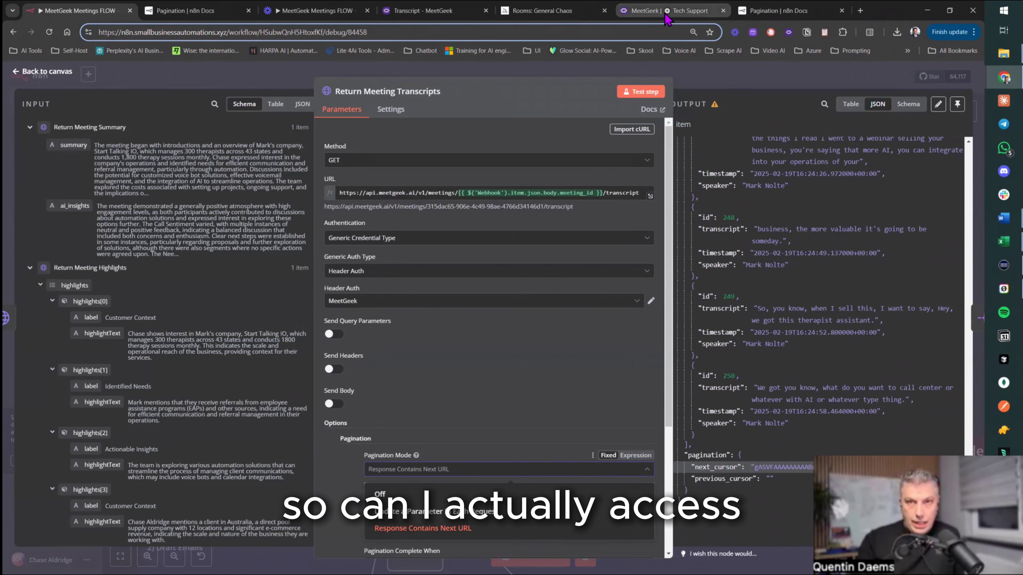
- Try opening the MeetGeek meeting's transcript by replacing its URL's query string with /transcript, then go back to the meeting page
{"action": "left_click", "coordinate": [644, 12]}
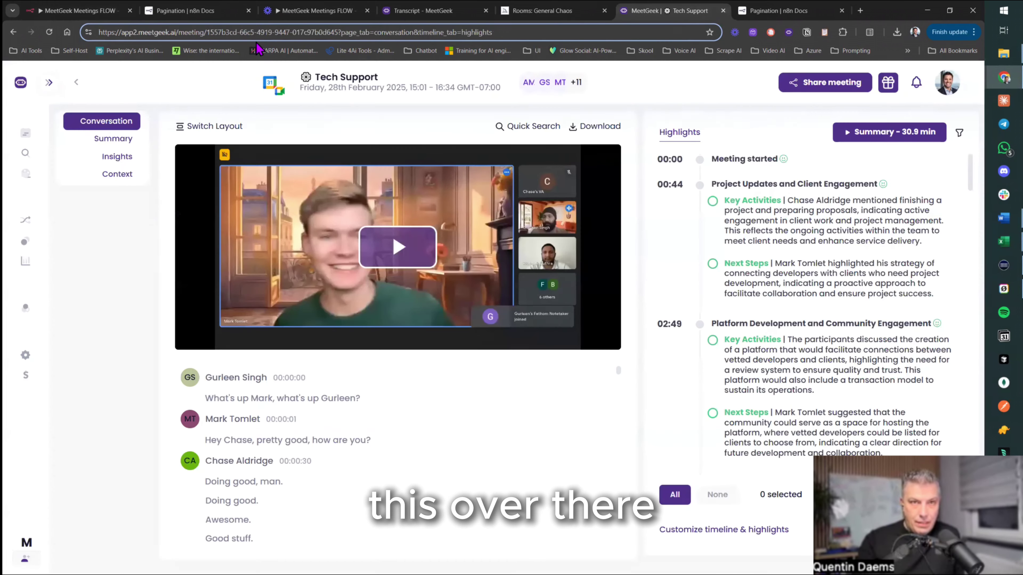
{"action": "left_click", "coordinate": [345, 32]}
{"action": "left_click", "coordinate": [335, 32]}
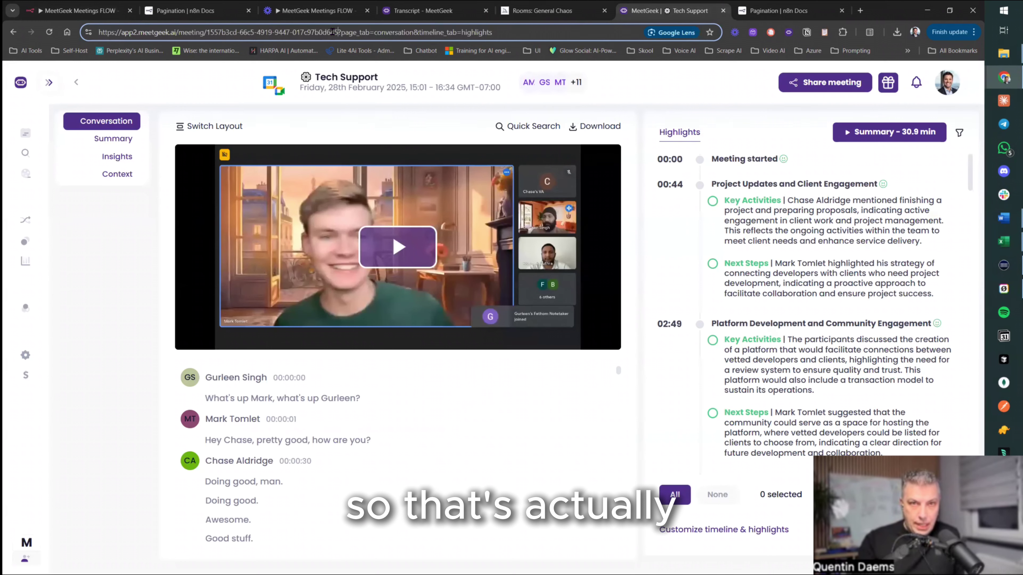
{"action": "left_click_drag", "start_coordinate": [337, 32], "coordinate": [546, 29]}
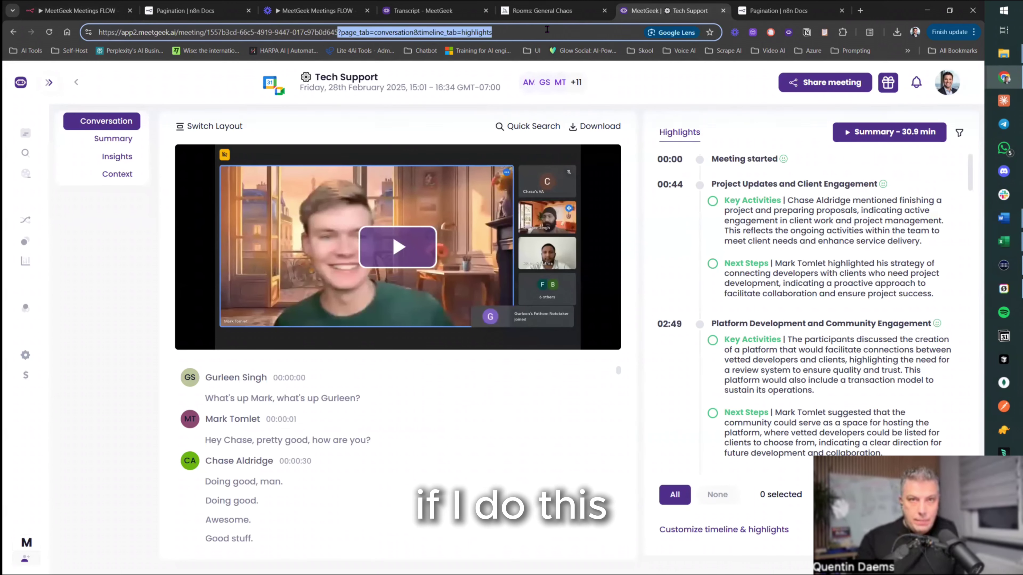
{"action": "type", "text": "/transcri"}
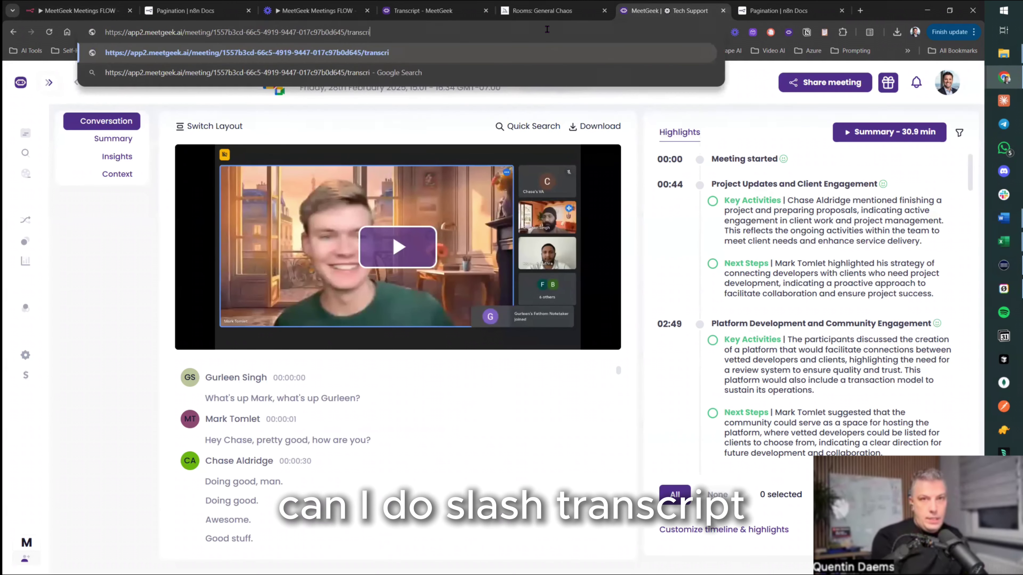
{"action": "key", "text": "Return"}
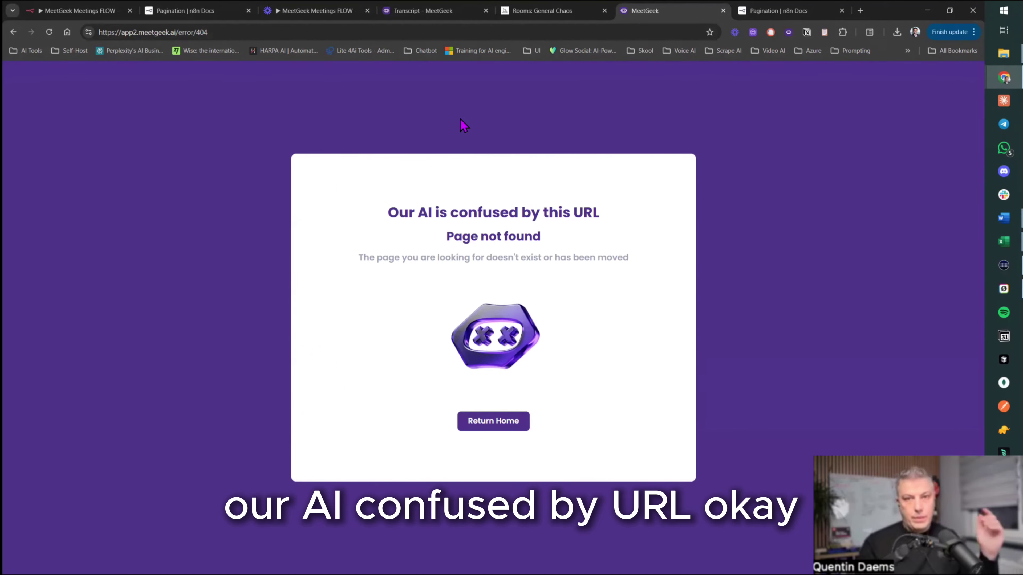
{"action": "key", "text": "alt+Left"}
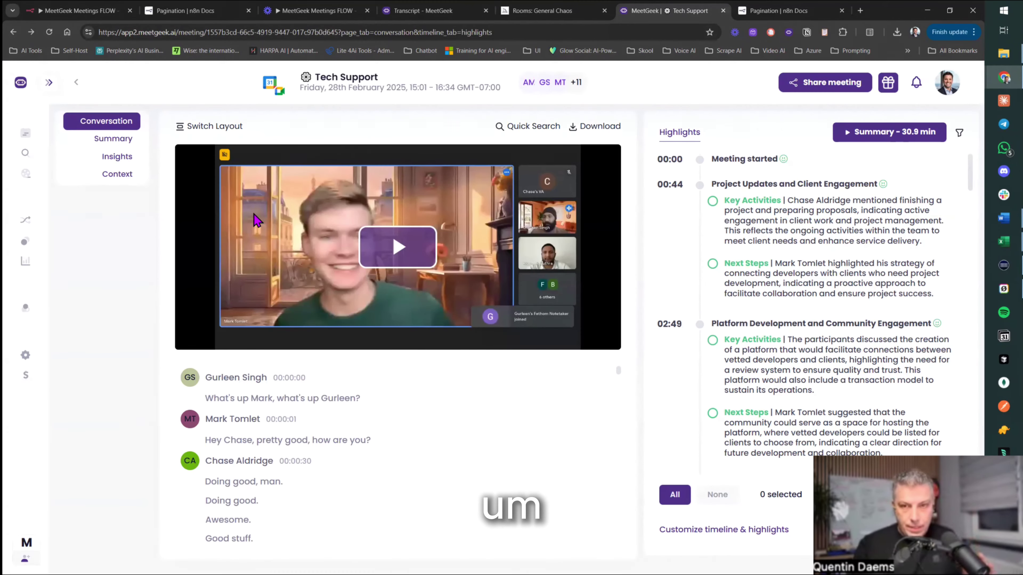
- Keep Response Contains Next URL as the n8n transcript node's pagination mode and check the cursor query parameter in MeetGeek's Transcript API reference
{"action": "left_click", "coordinate": [77, 10]}
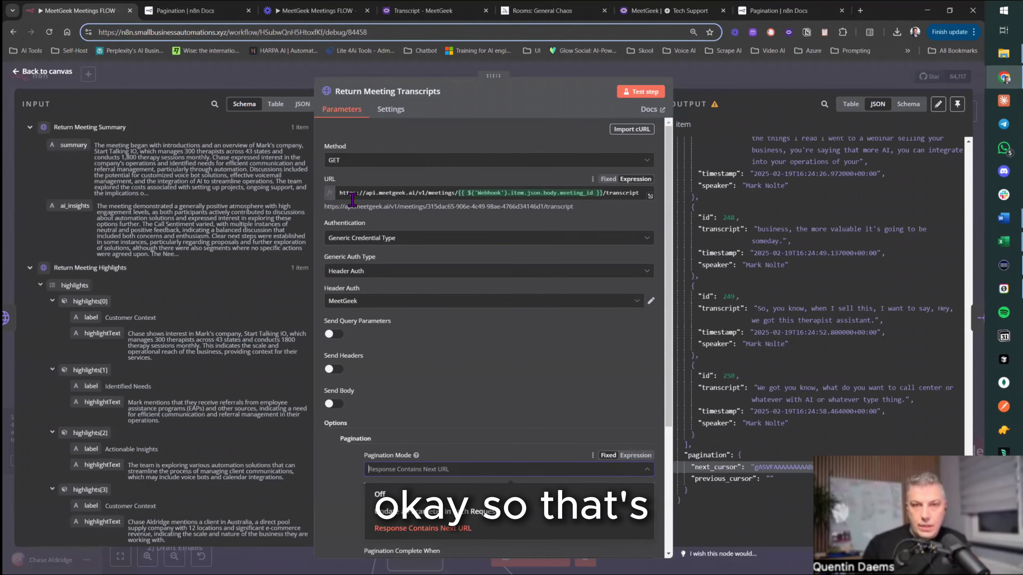
{"action": "scroll", "coordinate": [332, 437], "scroll_direction": "down", "scroll_amount": 3}
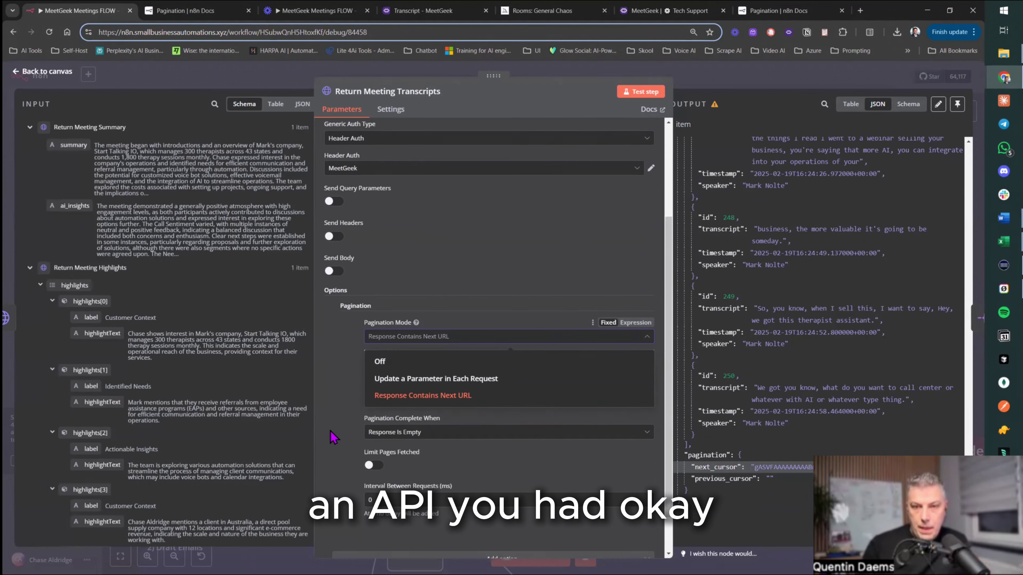
{"action": "left_click", "coordinate": [344, 415]}
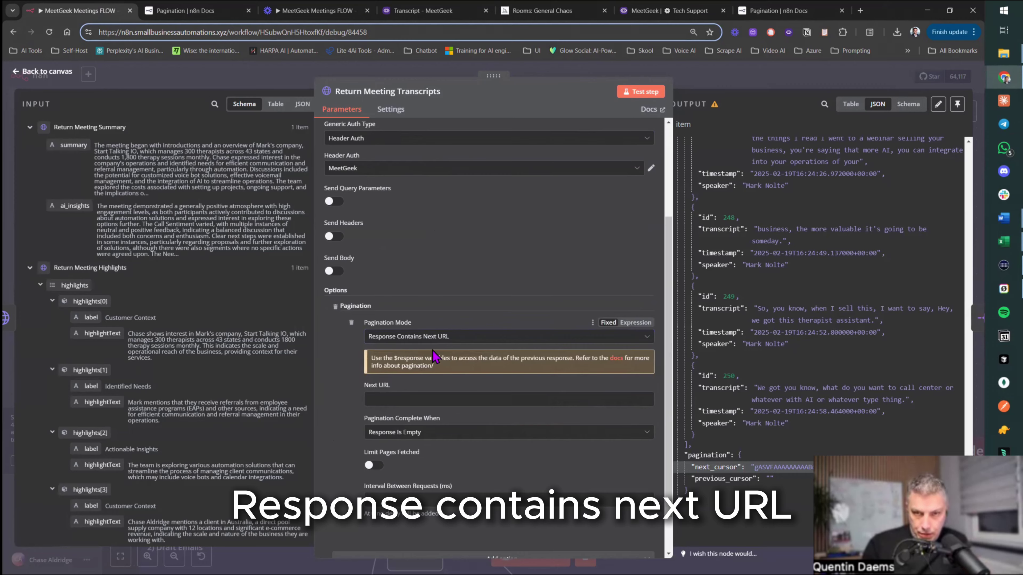
{"action": "left_click", "coordinate": [407, 398]}
{"action": "left_click", "coordinate": [423, 10]}
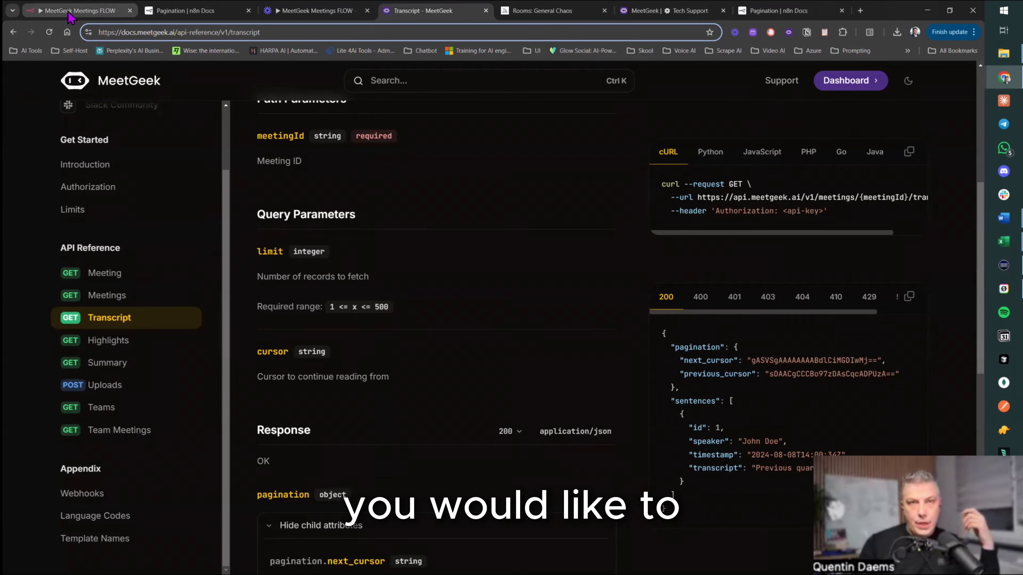
{"action": "left_click", "coordinate": [76, 10]}
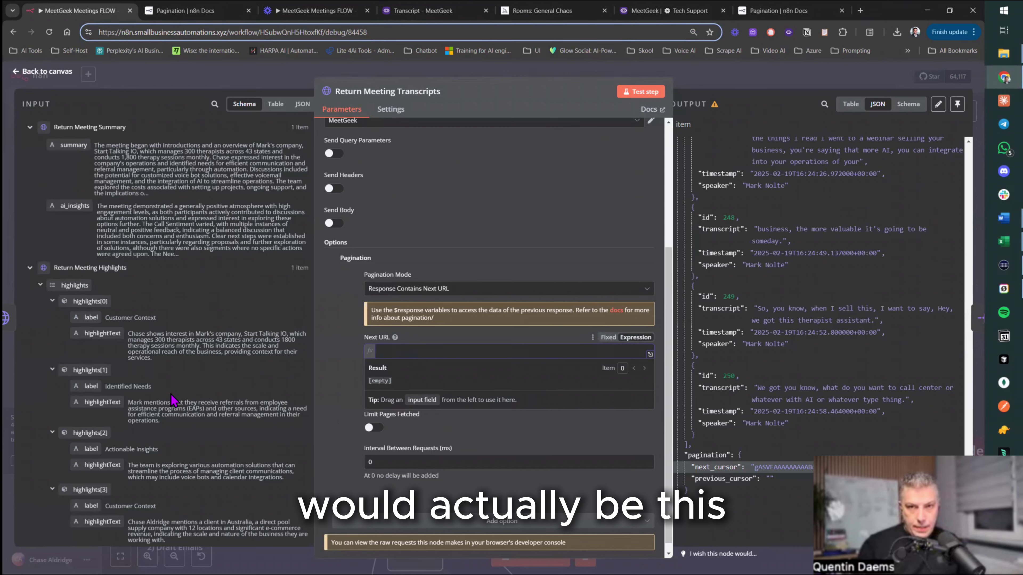
- Set the Next URL expression to the node's own transcript request URL followed by ?cursor=[next_cursor], and test the node
{"action": "scroll", "coordinate": [481, 196], "scroll_direction": "up", "scroll_amount": 4}
{"action": "type", "text": "https://api.meetgeek.ai/v1/meetings/{{ $('Webhook').item.json.body.meeting_id }}/transcript"}
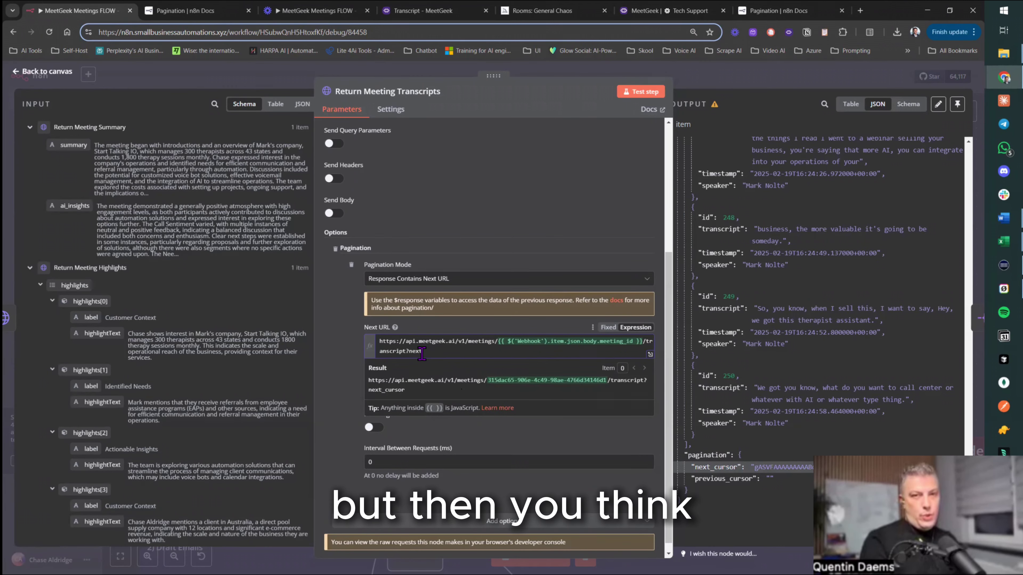
{"action": "type", "text": "?cursor="}
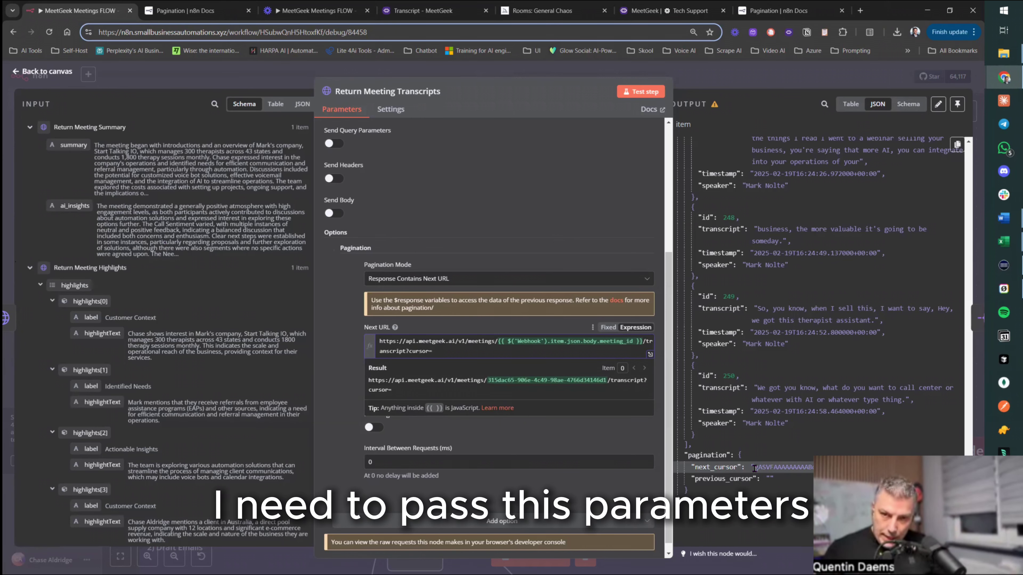
{"action": "left_click_drag", "start_coordinate": [754, 468], "coordinate": [817, 467]}
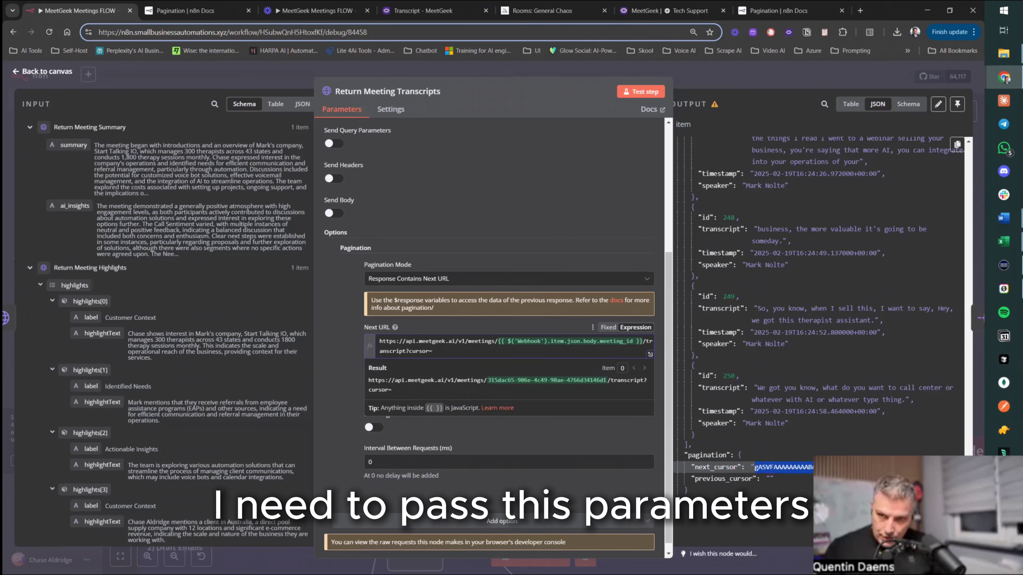
{"action": "left_click", "coordinate": [462, 350]}
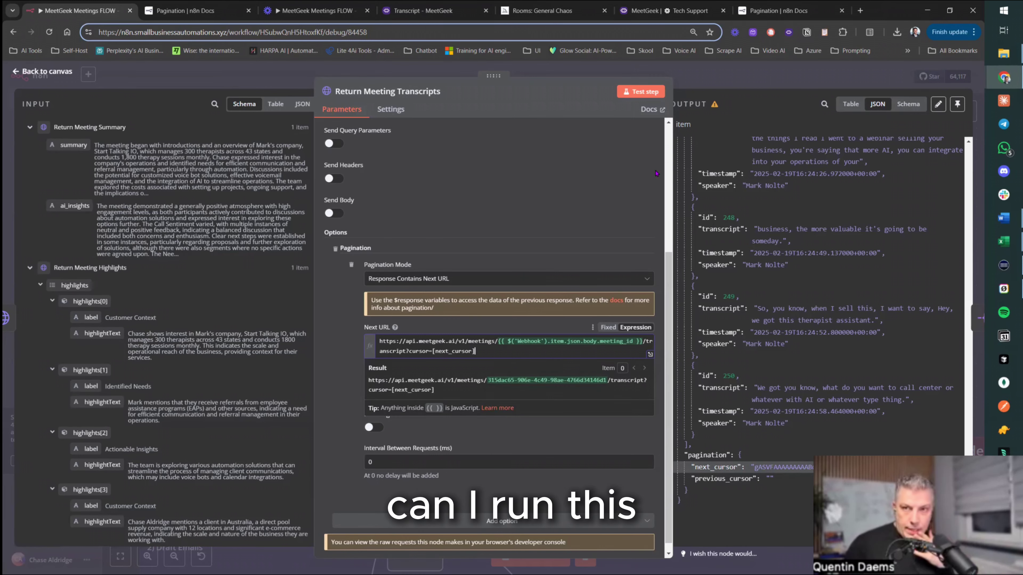
{"action": "left_click", "coordinate": [638, 97]}
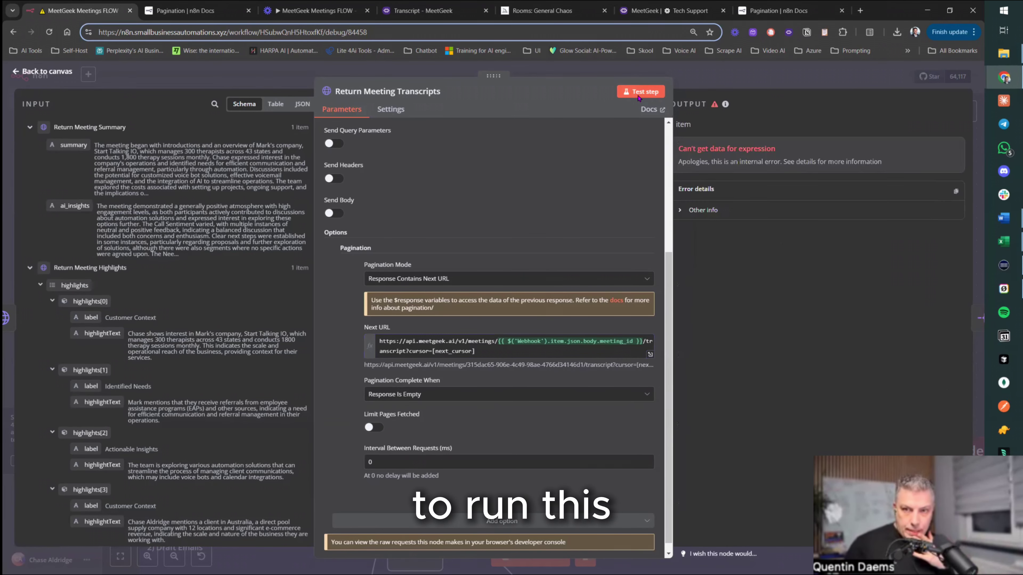
- Replace the [next_cursor] placeholder in the Next URL with $response.body["next_cursor"]
{"action": "left_click", "coordinate": [485, 354]}
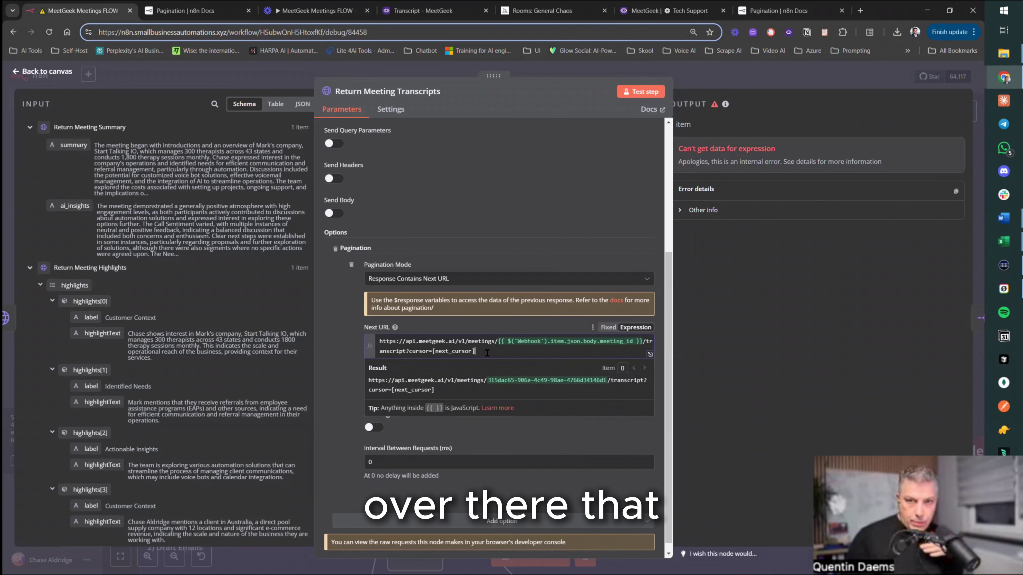
{"action": "key", "text": "BackSpace"}
{"action": "key", "text": "BackSpace"}
{"action": "key", "text": "BackSpace"}
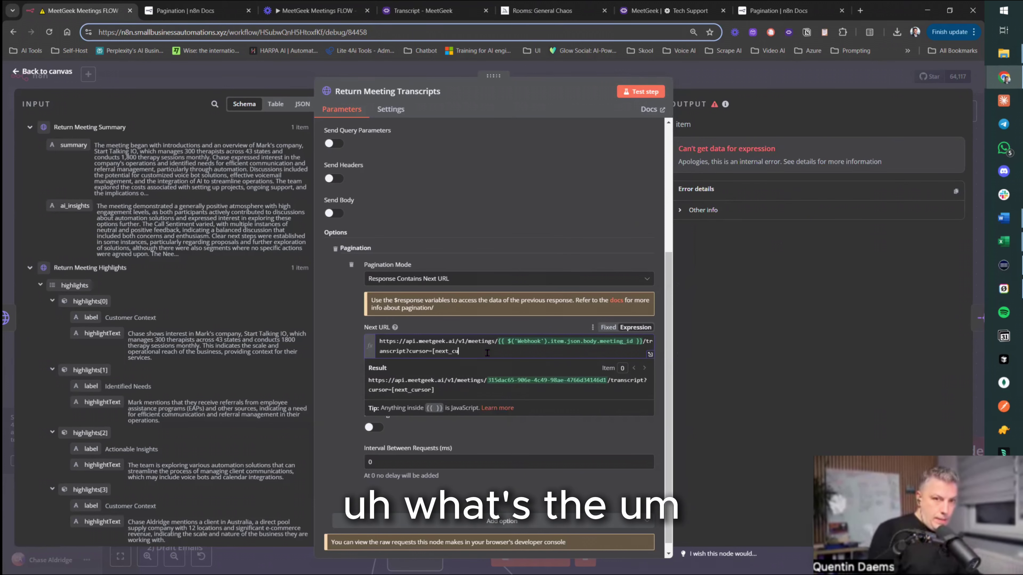
{"action": "key", "text": "BackSpace"}
{"action": "key", "text": "BackSpace"}
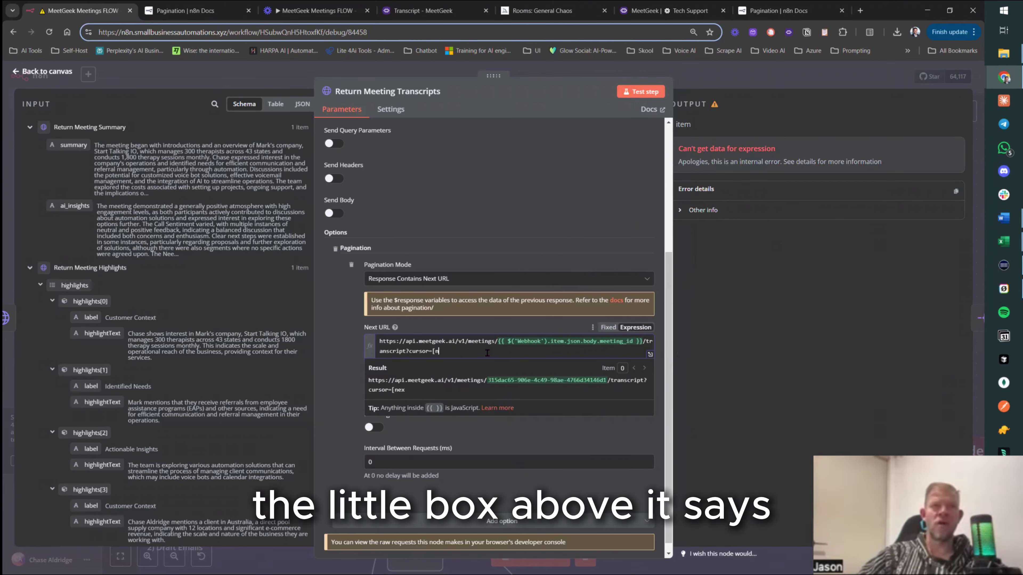
{"action": "key", "text": "BackSpace"}
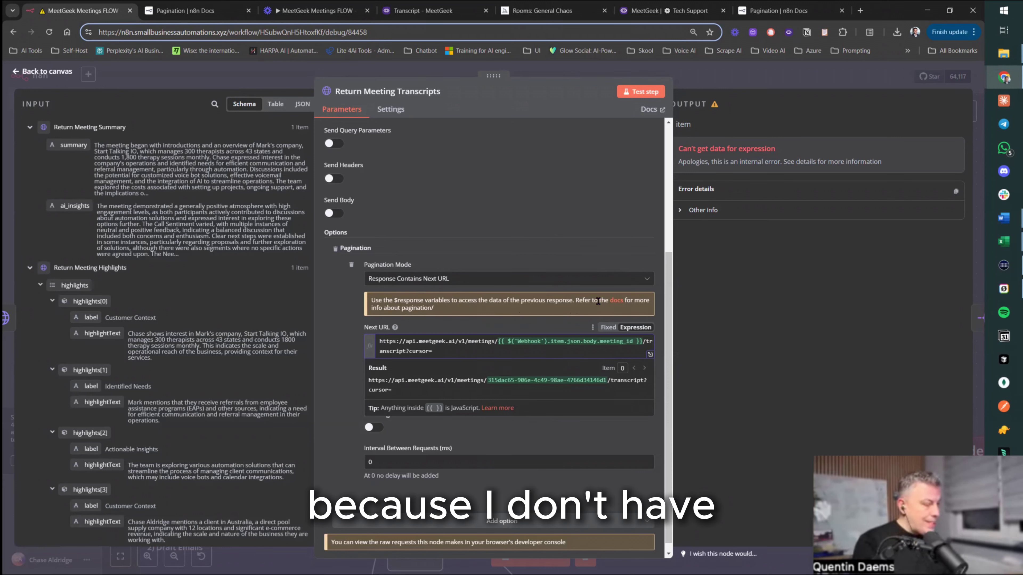
{"action": "type", "text": "$respo"}
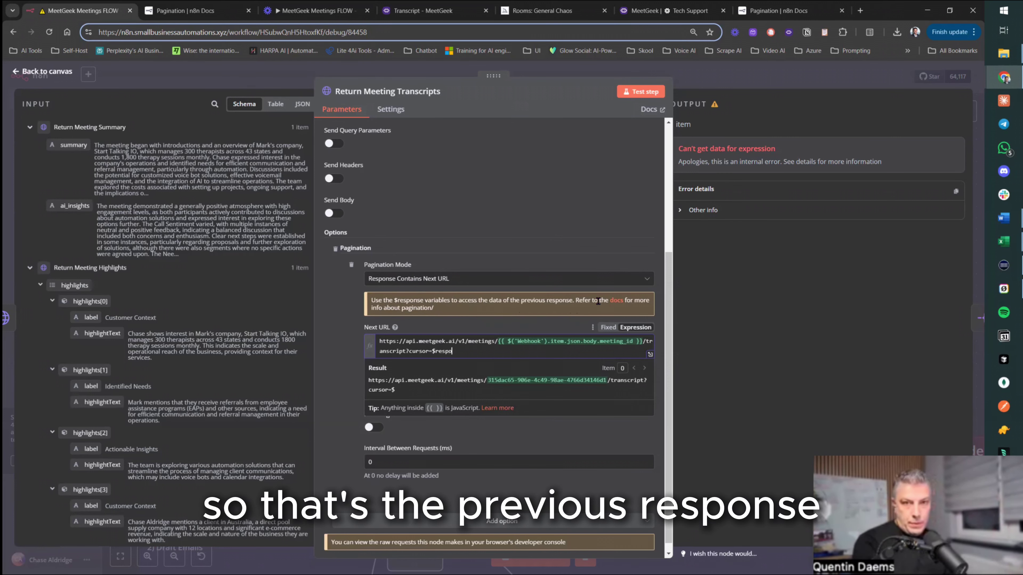
{"action": "type", "text": "nse.body[\"next_cursor\"]"}
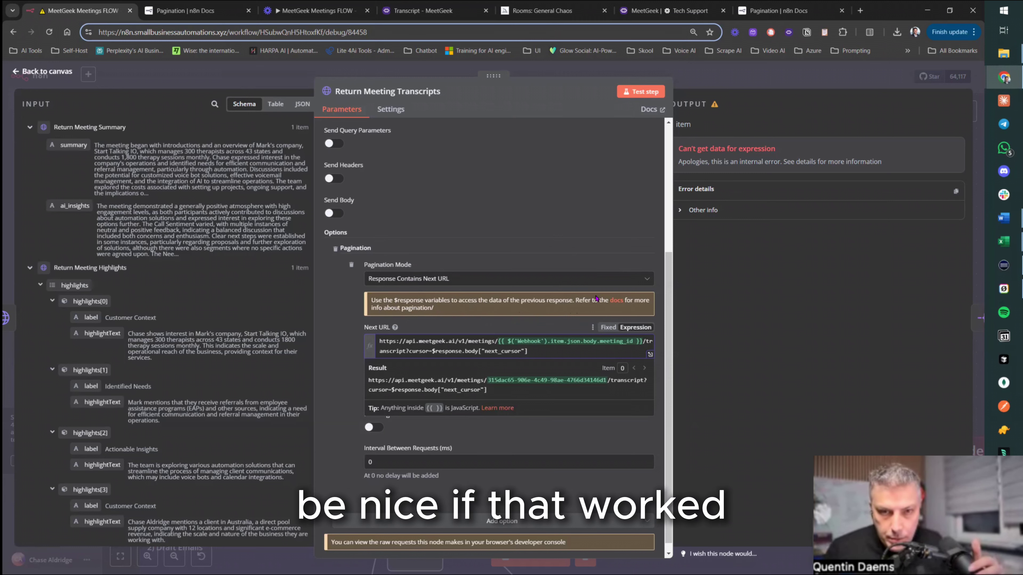
- Cut the cursor value in the Next URL back to $response
{"action": "key", "text": "BackSpace"}
{"action": "key", "text": "BackSpace"}
{"action": "key", "text": "BackSpace"}
{"action": "key", "text": "BackSpace"}
{"action": "key", "text": "BackSpace"}
{"action": "key", "text": "BackSpace"}
{"action": "key", "text": "BackSpace"}
{"action": "key", "text": "BackSpace"}
{"action": "key", "text": "BackSpace"}
{"action": "key", "text": "BackSpace"}
{"action": "key", "text": "BackSpace"}
{"action": "key", "text": "BackSpace"}
{"action": "key", "text": "BackSpace"}
{"action": "key", "text": "BackSpace"}
{"action": "key", "text": "BackSpace"}
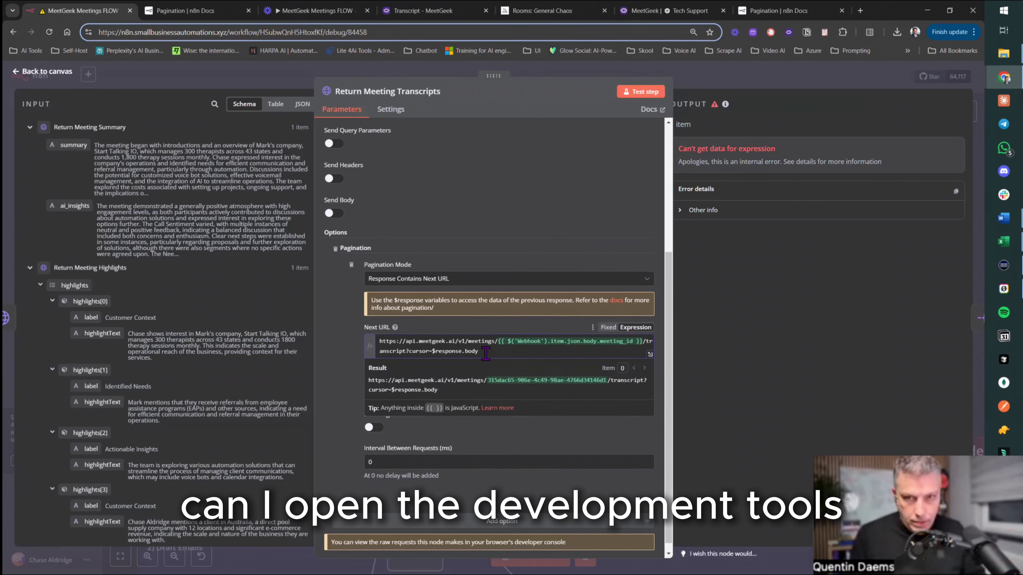
{"action": "key", "text": "BackSpace"}
{"action": "key", "text": "BackSpace"}
{"action": "key", "text": "BackSpace"}
{"action": "key", "text": "BackSpace"}
{"action": "key", "text": "BackSpace"}
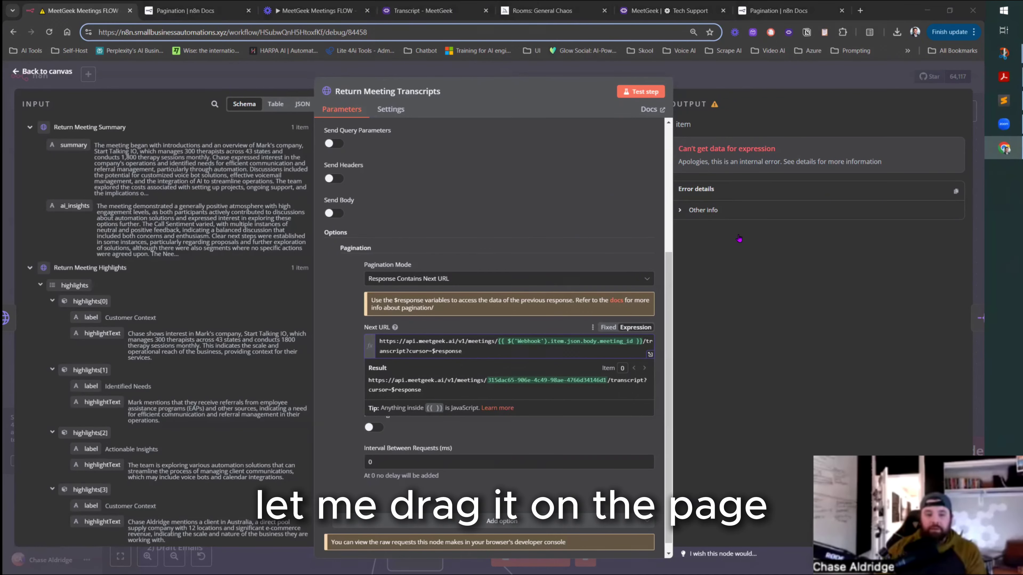
- Bring up the browser's developer tools, and read the n8n HTTP Request node documentation from Send Query Parameters down to Pagination
{"action": "left_click_drag", "start_coordinate": [776, 125], "coordinate": [509, 62]}
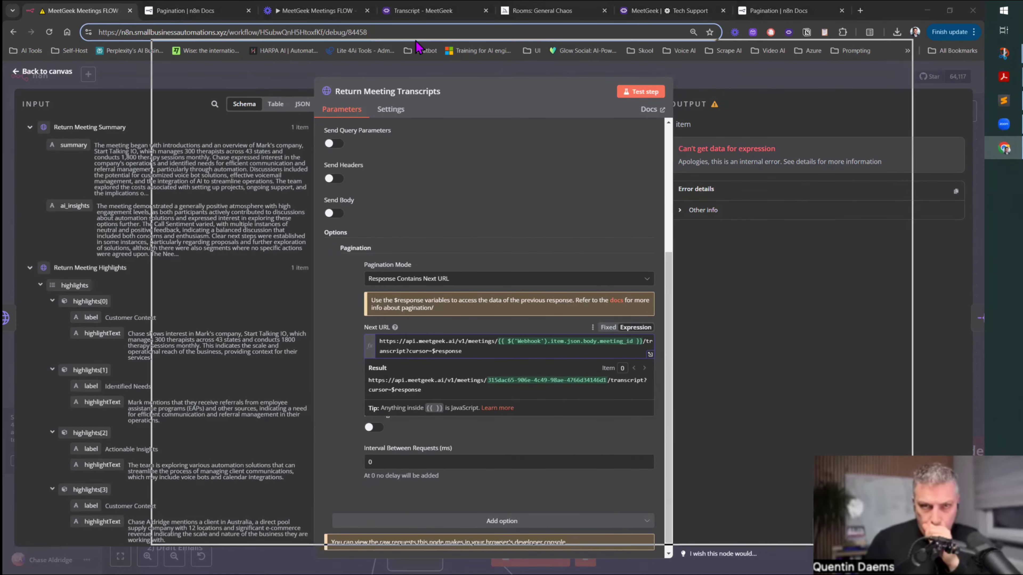
{"action": "key", "text": "ctrl+shift+i"}
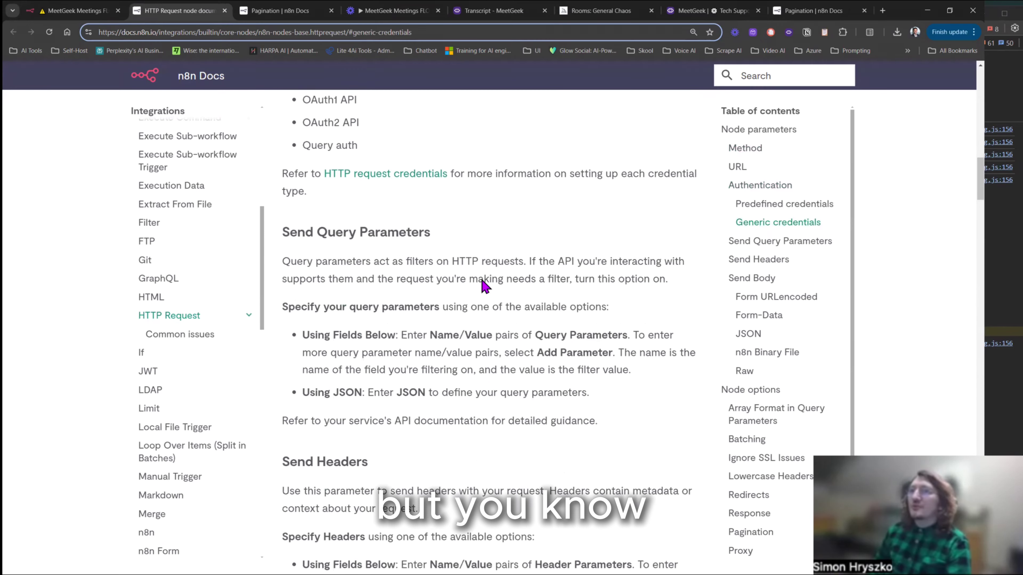
{"action": "scroll", "coordinate": [485, 286], "scroll_direction": "down", "scroll_amount": 5}
{"action": "scroll", "coordinate": [485, 286], "scroll_direction": "down", "scroll_amount": 10}
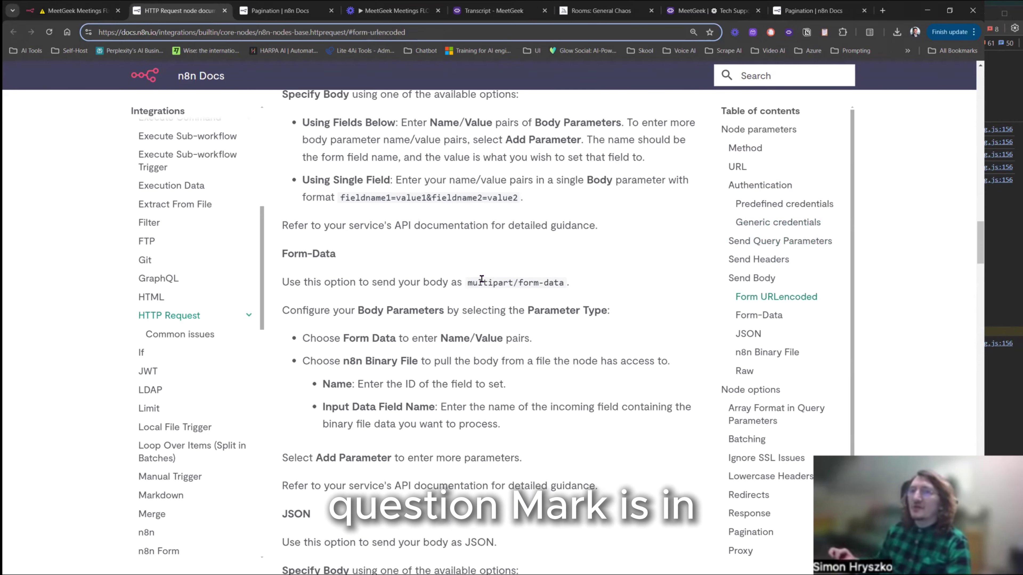
{"action": "scroll", "coordinate": [482, 279], "scroll_direction": "down", "scroll_amount": 6}
{"action": "scroll", "coordinate": [481, 279], "scroll_direction": "down", "scroll_amount": 7}
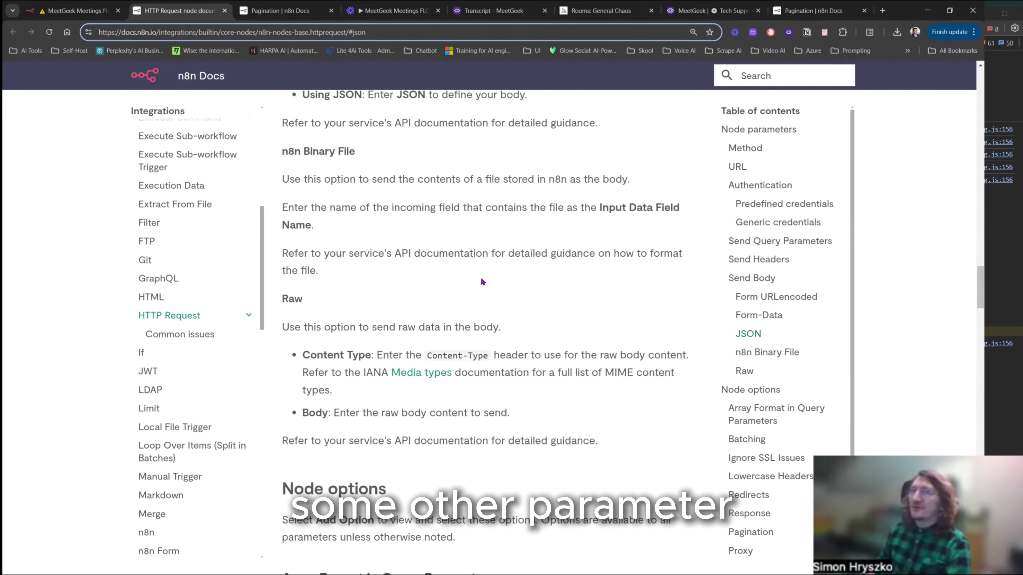
{"action": "scroll", "coordinate": [481, 278], "scroll_direction": "down", "scroll_amount": 8}
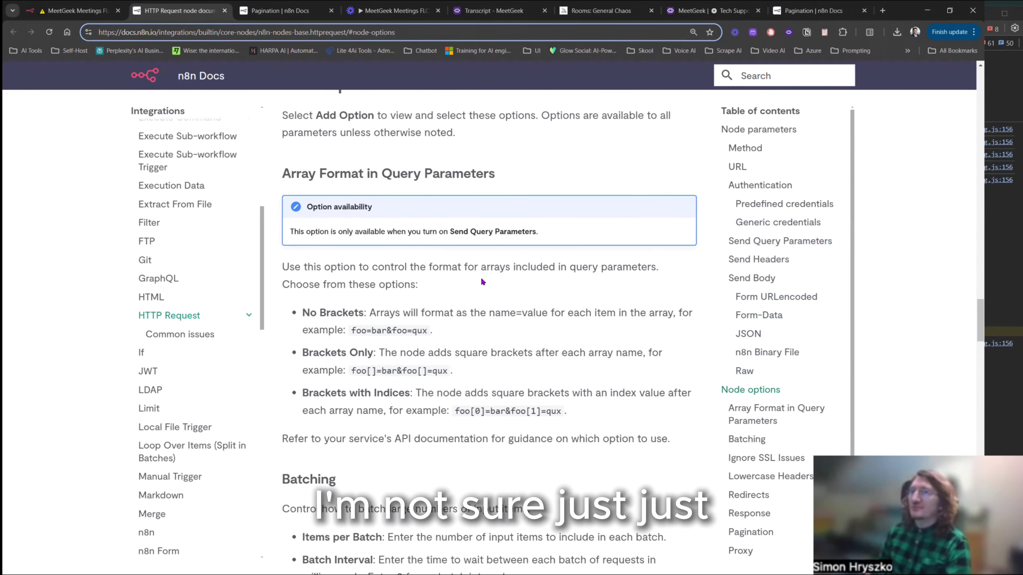
{"action": "scroll", "coordinate": [481, 277], "scroll_direction": "down", "scroll_amount": 5}
- Inspect the qs object of the latest Return Meeting Transcripts request in the DevTools console, then return to the documentation's pagination variables
{"action": "key", "text": "alt+Tab"}
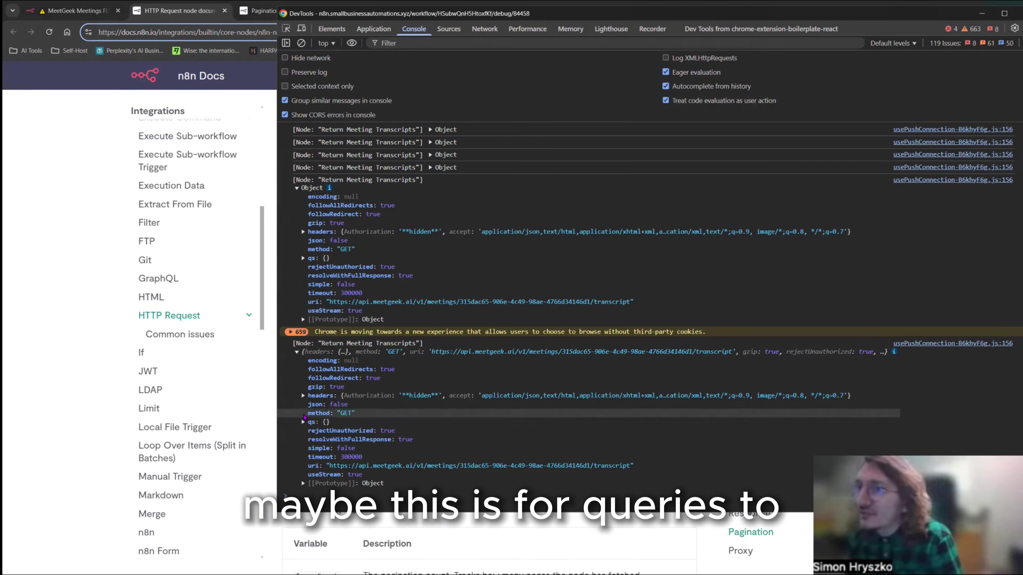
{"action": "left_click", "coordinate": [303, 421]}
{"action": "left_click", "coordinate": [309, 430]}
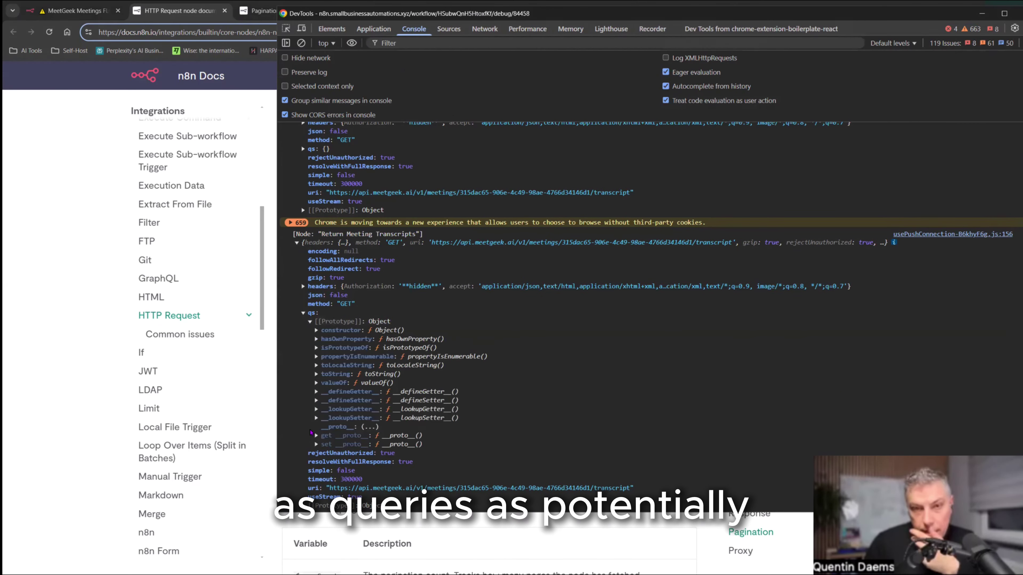
{"action": "key", "text": "alt+Tab"}
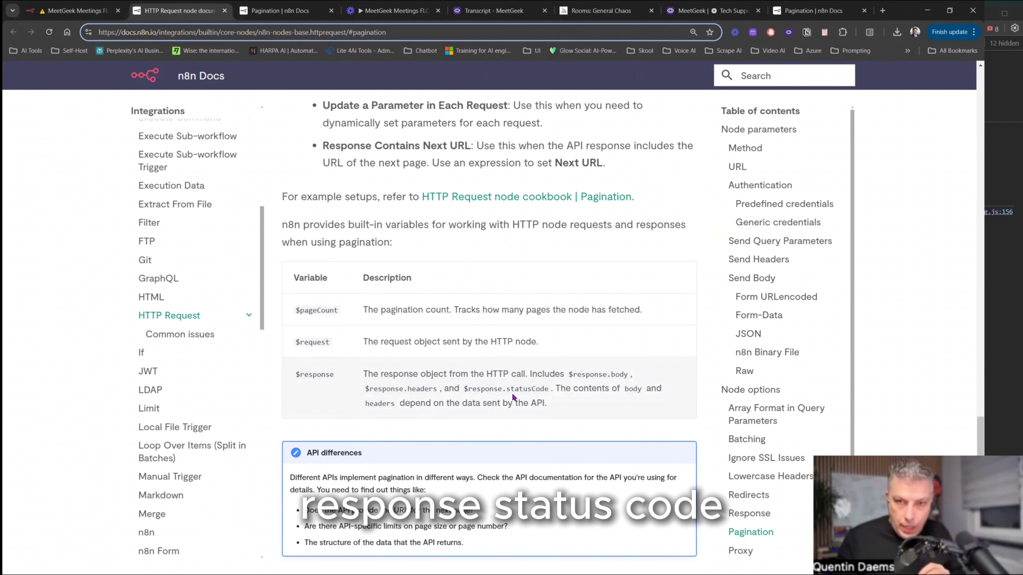
- In n8n, use Response Contains Next URL with the transcript URL plus ?cursor={{ $response.body['next_cursor'] }} as the Next URL expression
{"action": "left_click", "coordinate": [90, 21]}
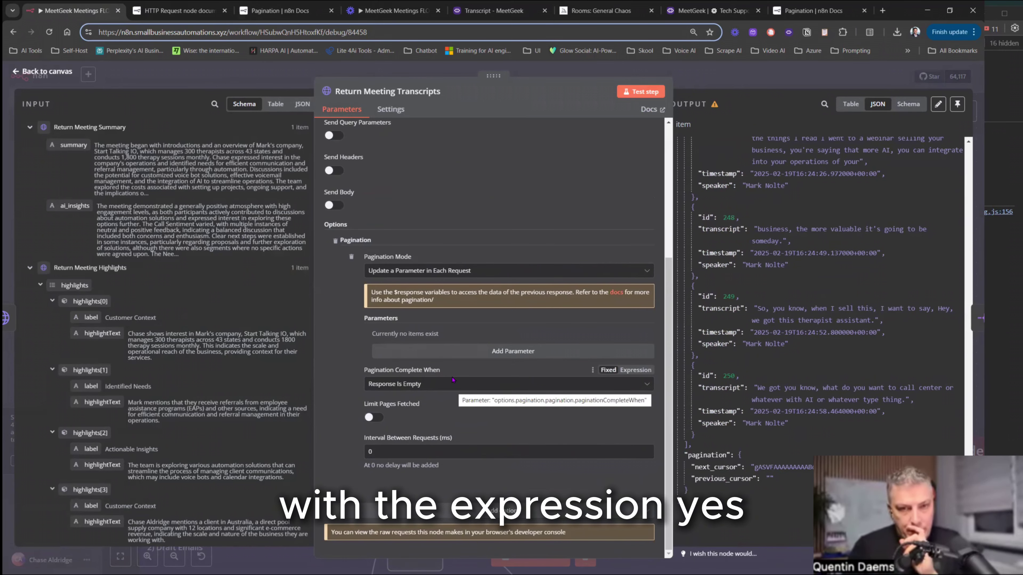
{"action": "left_click", "coordinate": [400, 388]}
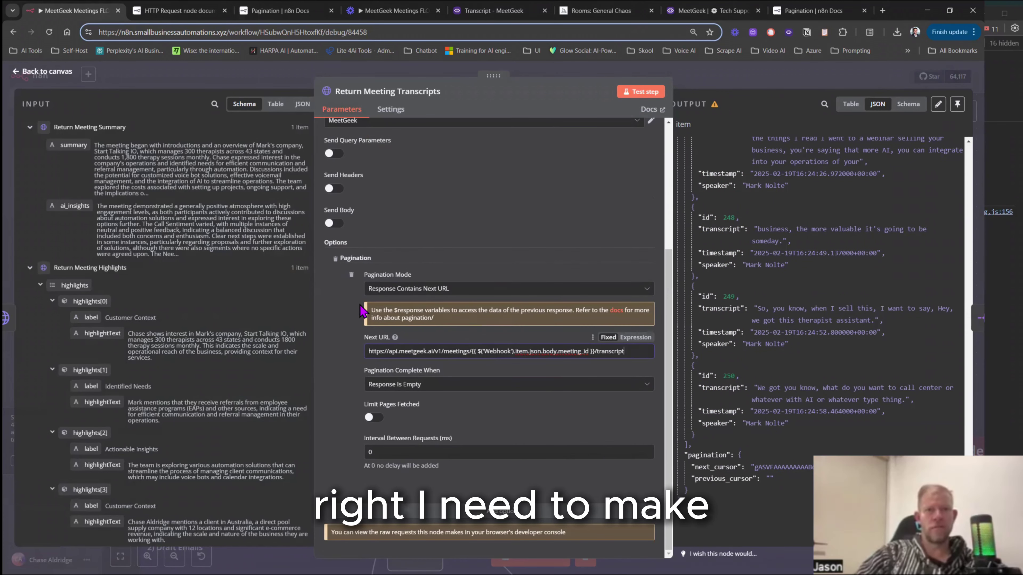
{"action": "left_click", "coordinate": [636, 339]}
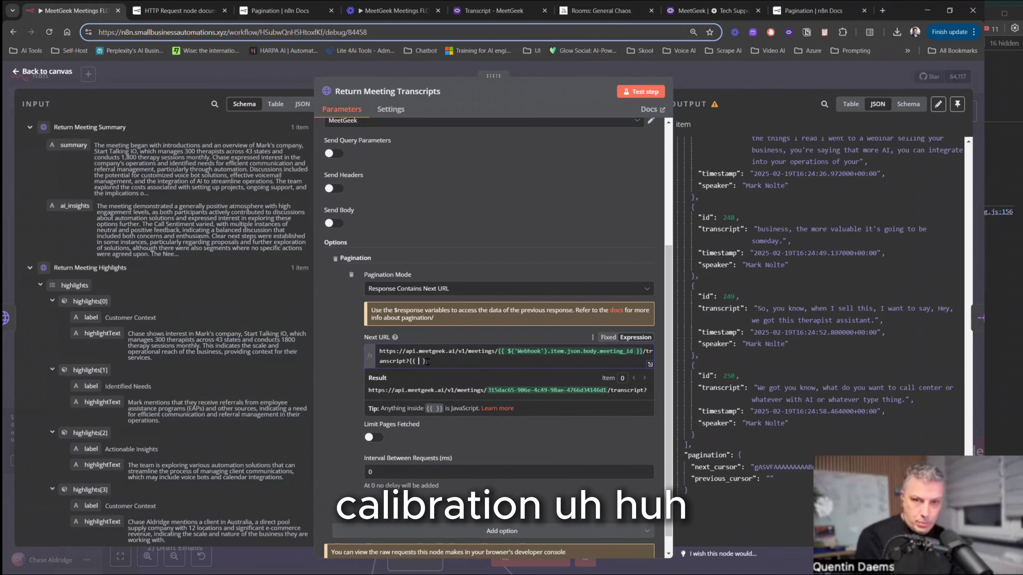
{"action": "type", "text": "{{ "}
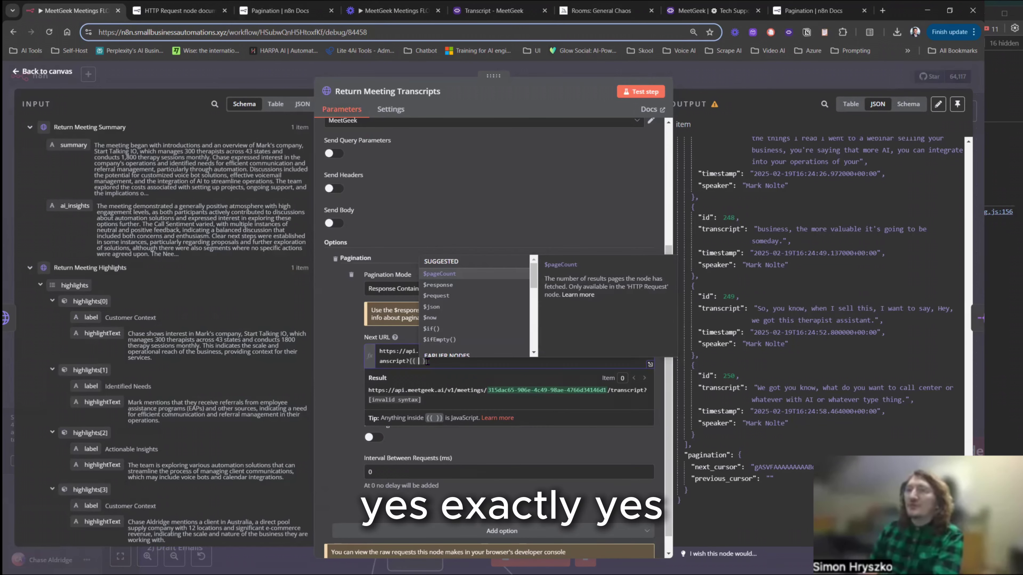
{"action": "type", "text": "$response.body['next_cursor"}
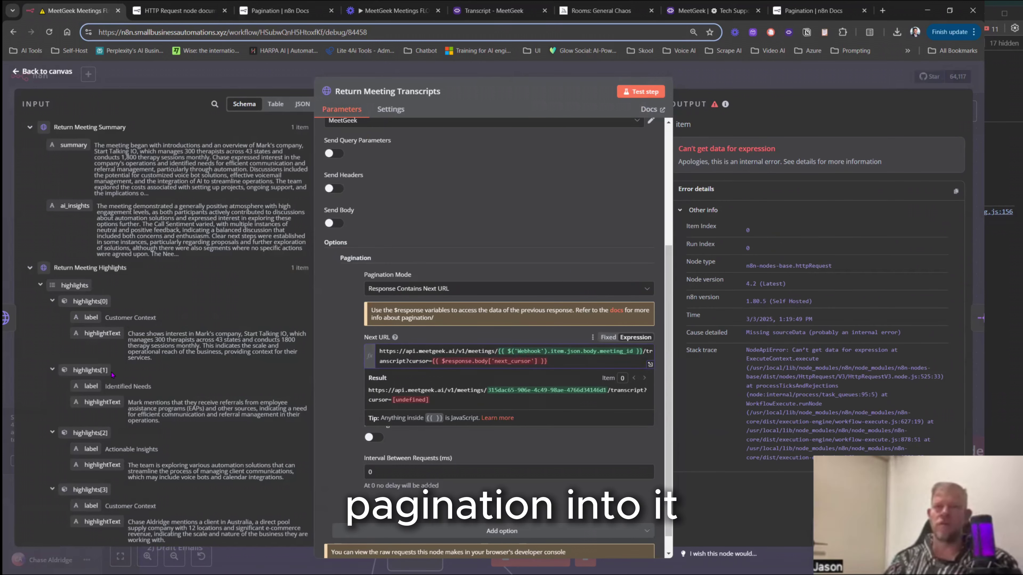
- Rework the Next URL's cursor reference from the bracketed ['next_cursor'] key into a dotted path beginning $response.body.pag
{"action": "left_click", "coordinate": [490, 361]}
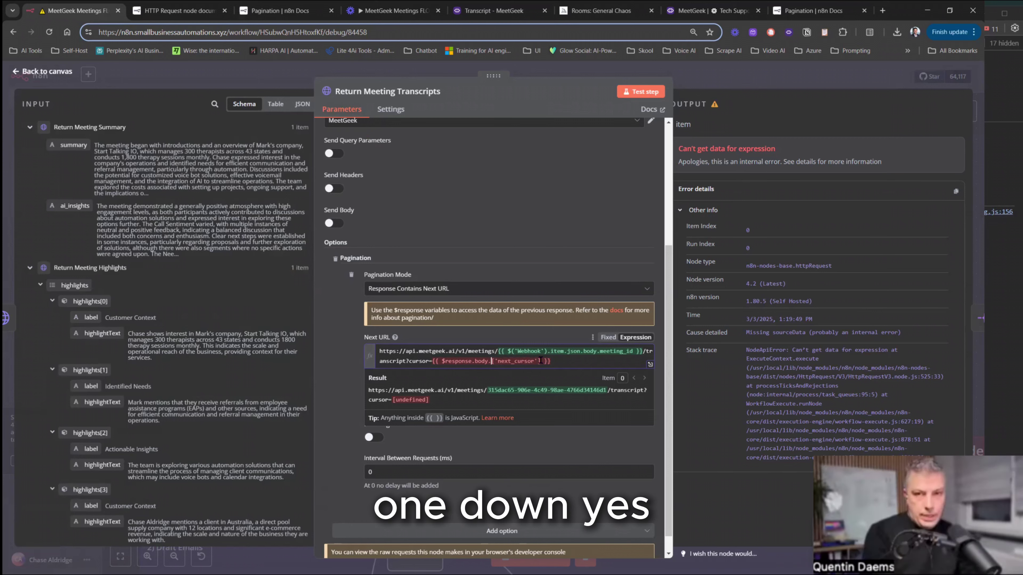
{"action": "type", "text": "."}
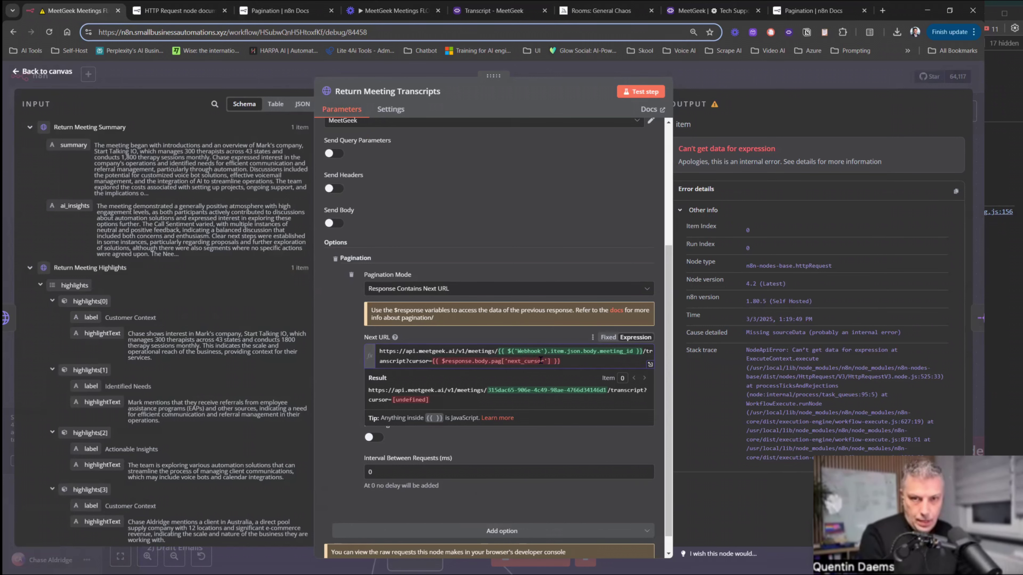
{"action": "key", "text": "Delete"}
{"action": "key", "text": "Delete"}
{"action": "type", "text": "pag"}
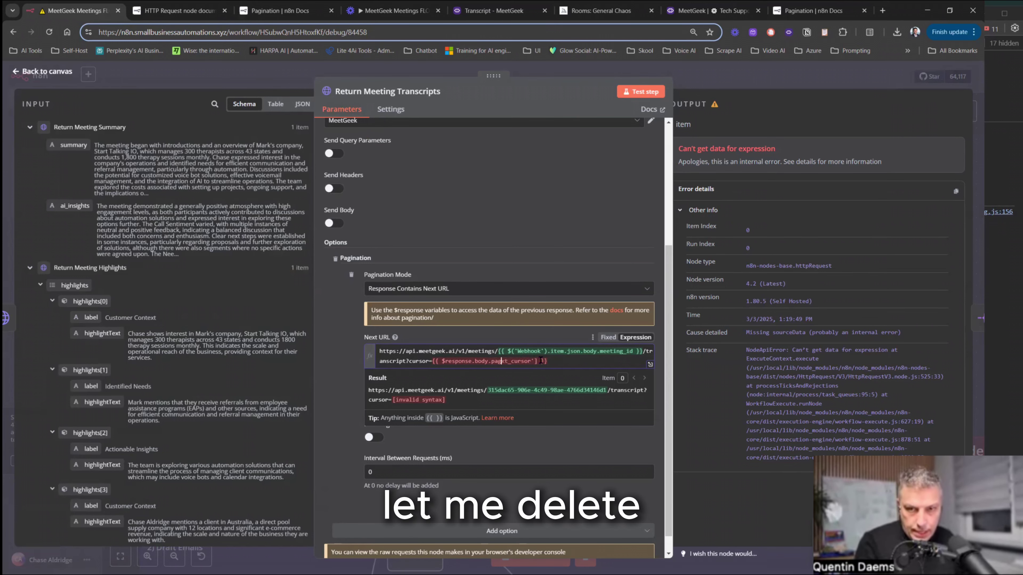
{"action": "key", "text": "Delete"}
{"action": "key", "text": "Delete"}
{"action": "key", "text": "Delete"}
{"action": "key", "text": "Delete"}
{"action": "key", "text": "Delete"}
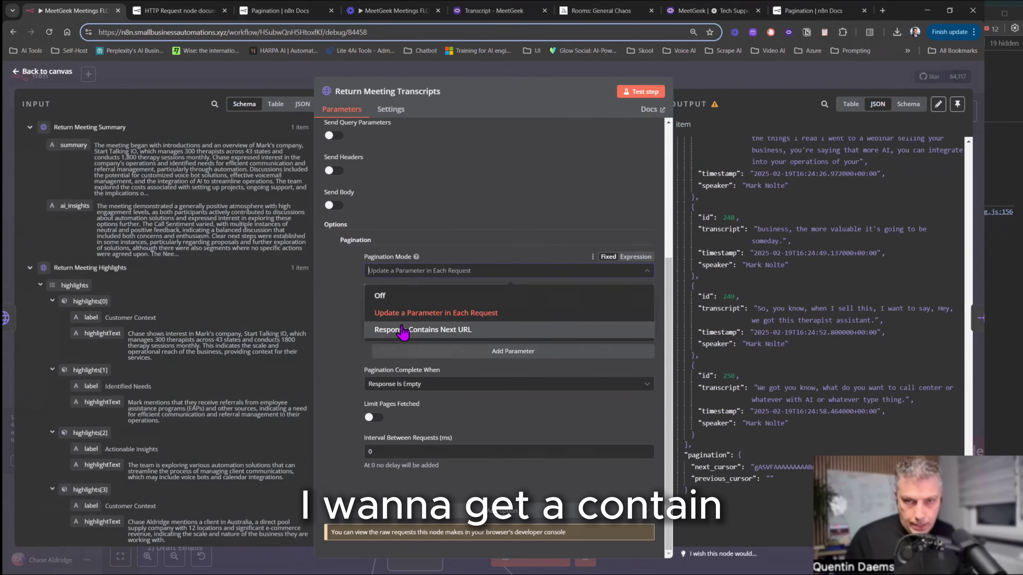
- Try Response Contains Next URL pagination with {{ $response.body.pagination['next_cursor'] }} as the Next URL expression, testing the node and removing the extra bracket
{"action": "left_click", "coordinate": [403, 331]}
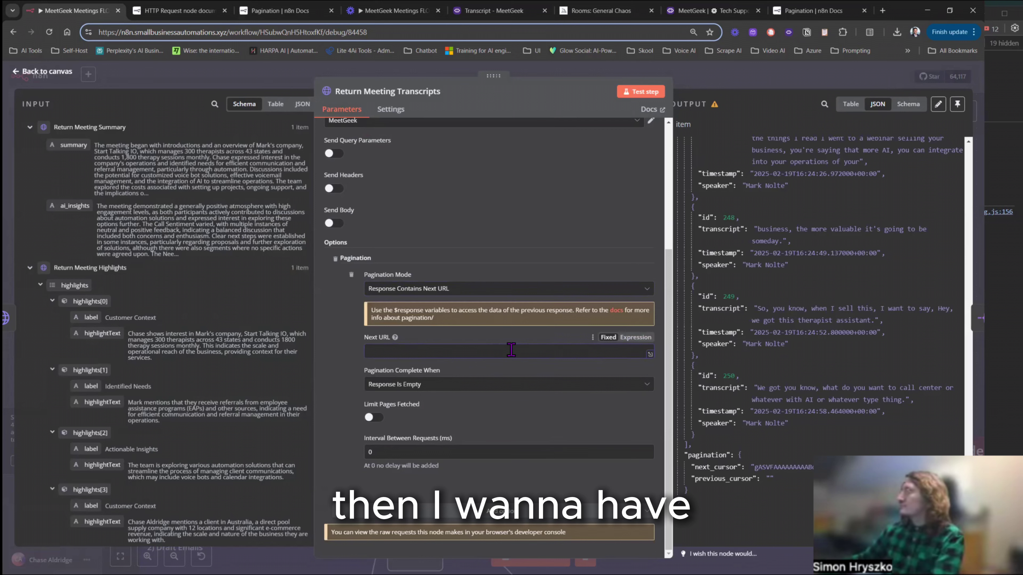
{"action": "left_click", "coordinate": [641, 338]}
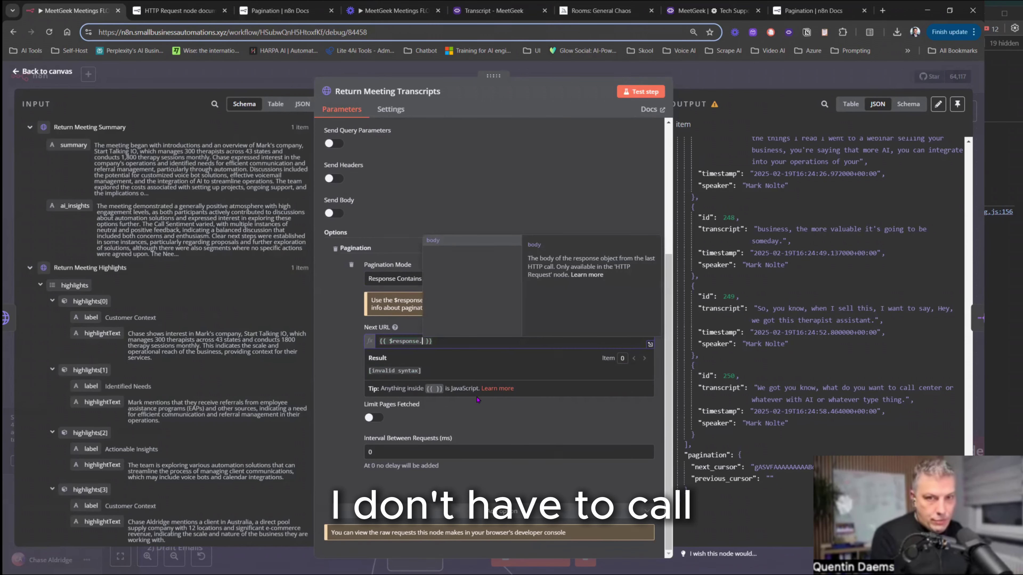
{"action": "key", "text": "BackSpace"}
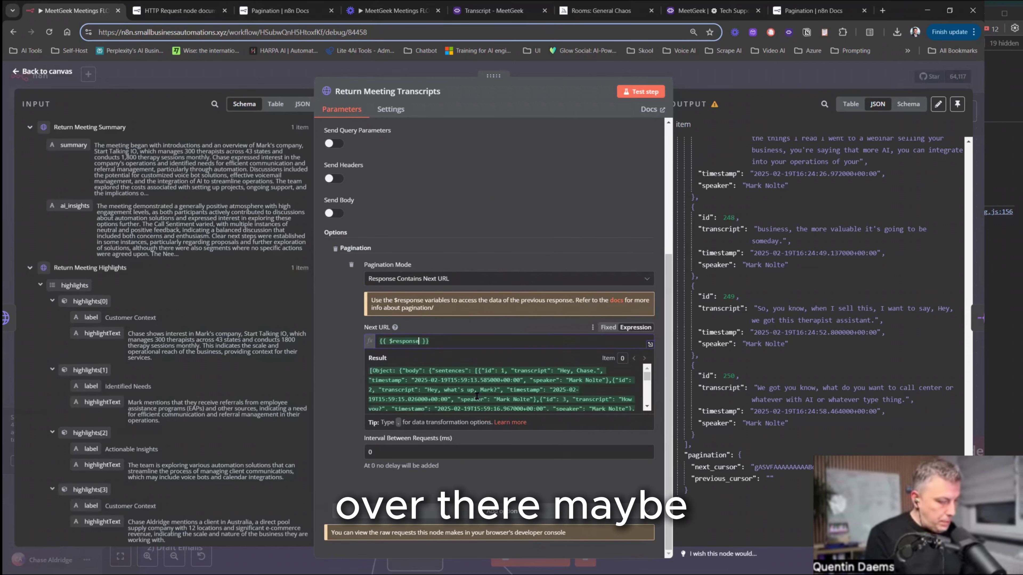
{"action": "type", "text": ".body"}
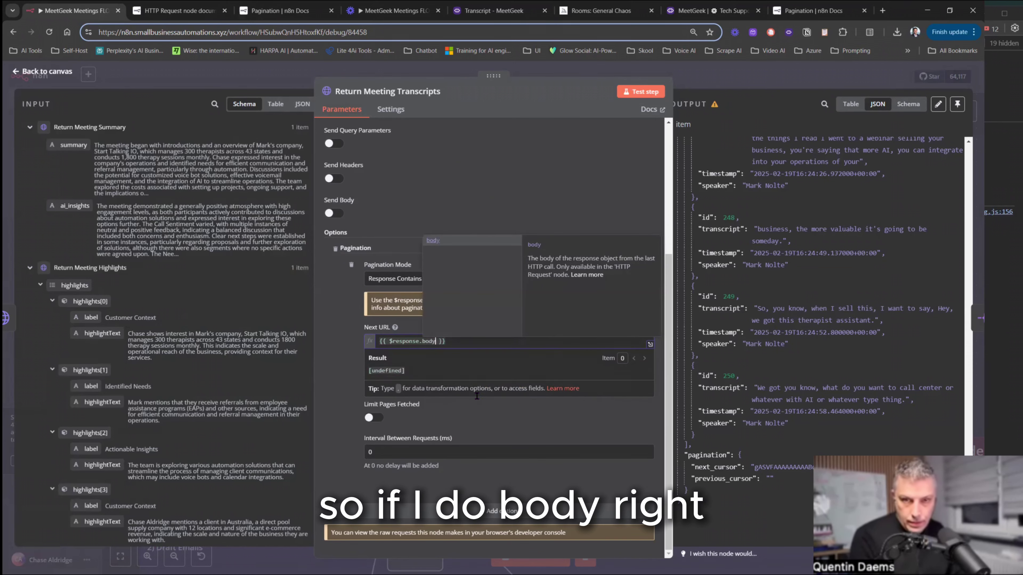
{"action": "type", "text": "."}
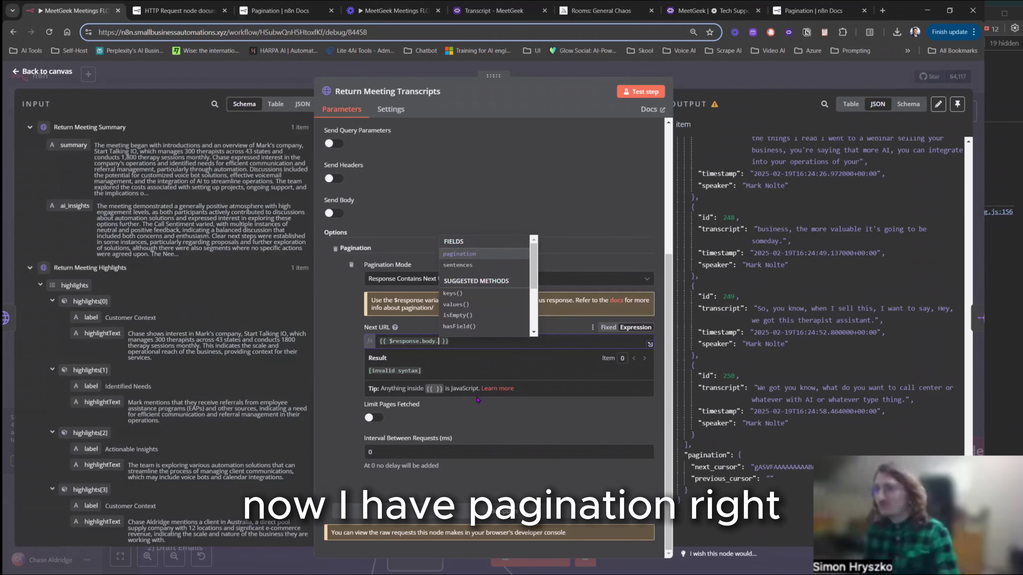
{"action": "key", "text": "Return"}
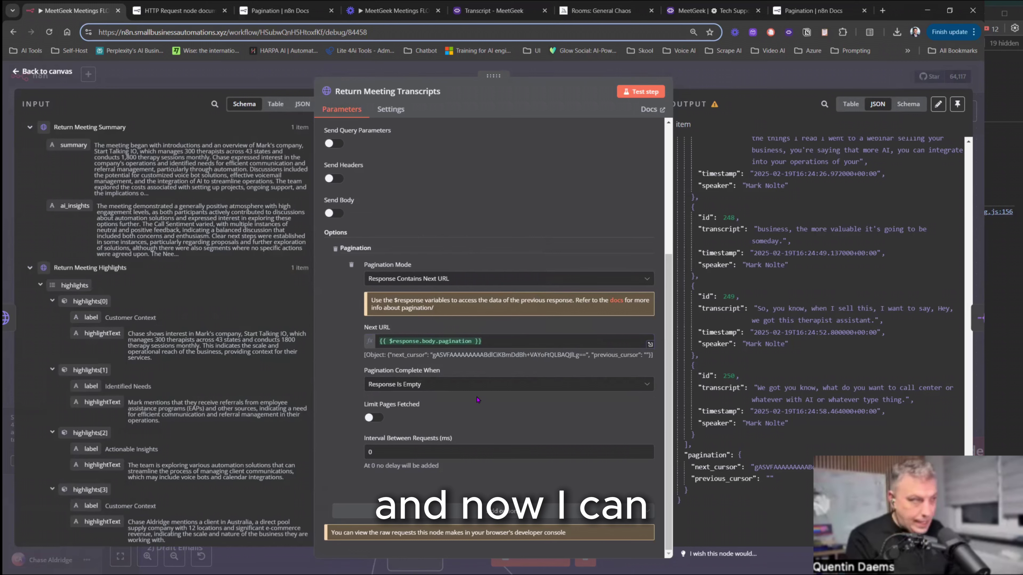
{"action": "type", "text": "['next_cursor']]"}
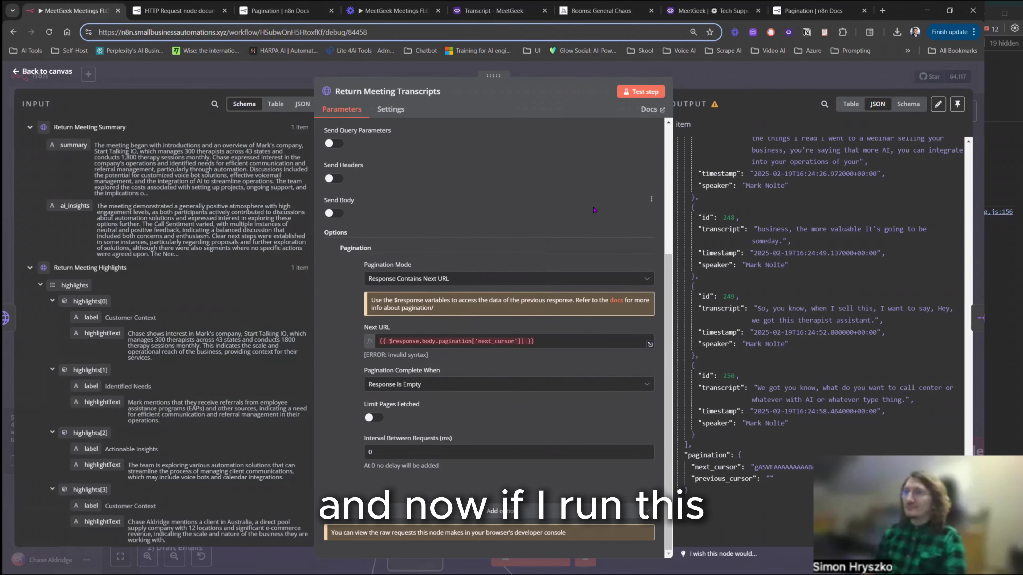
{"action": "left_click", "coordinate": [646, 94]}
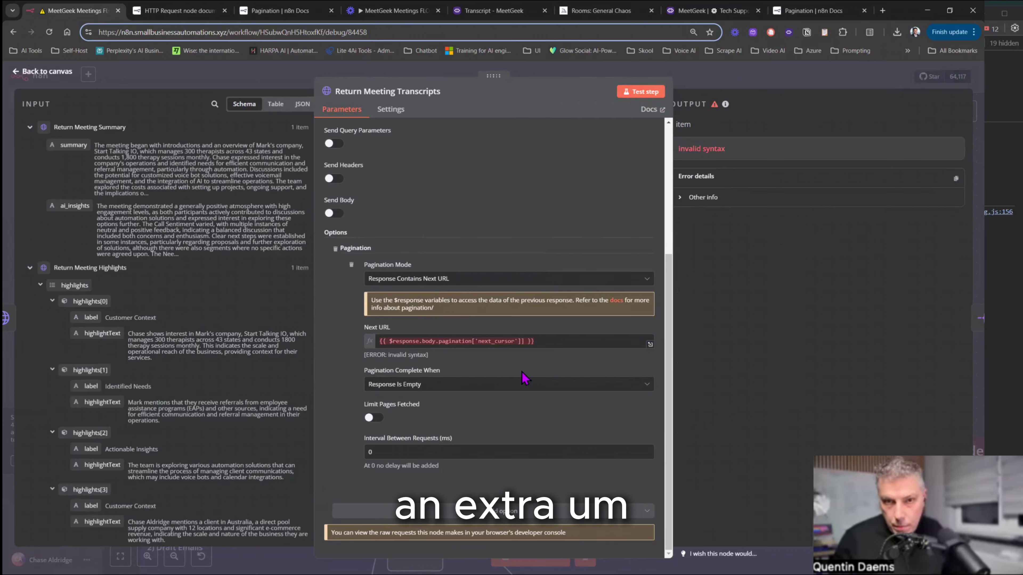
{"action": "left_click", "coordinate": [524, 340]}
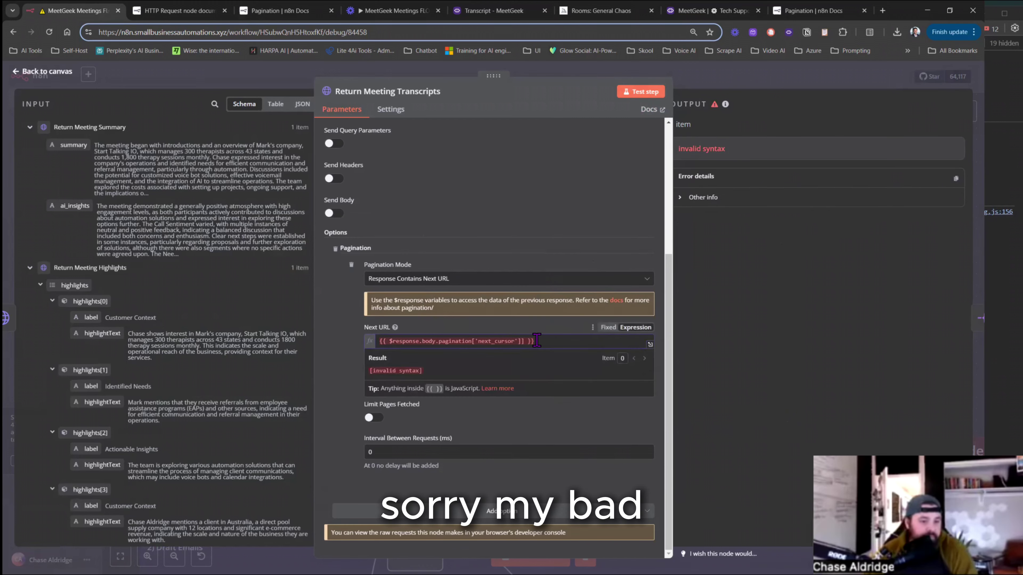
{"action": "key", "text": "BackSpace"}
{"action": "left_click", "coordinate": [641, 91]}
{"action": "left_click", "coordinate": [381, 341]}
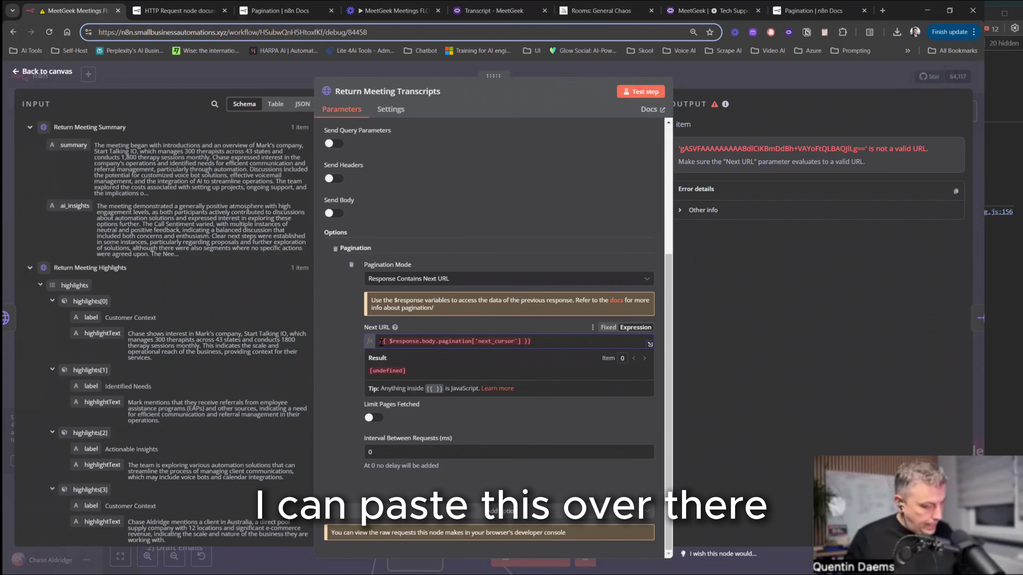
{"action": "type", "text": "https://api.meetgeek.ai/v1/meetings/{{ $('Webhook').item.json.body.meeting_id }}/transcript"}
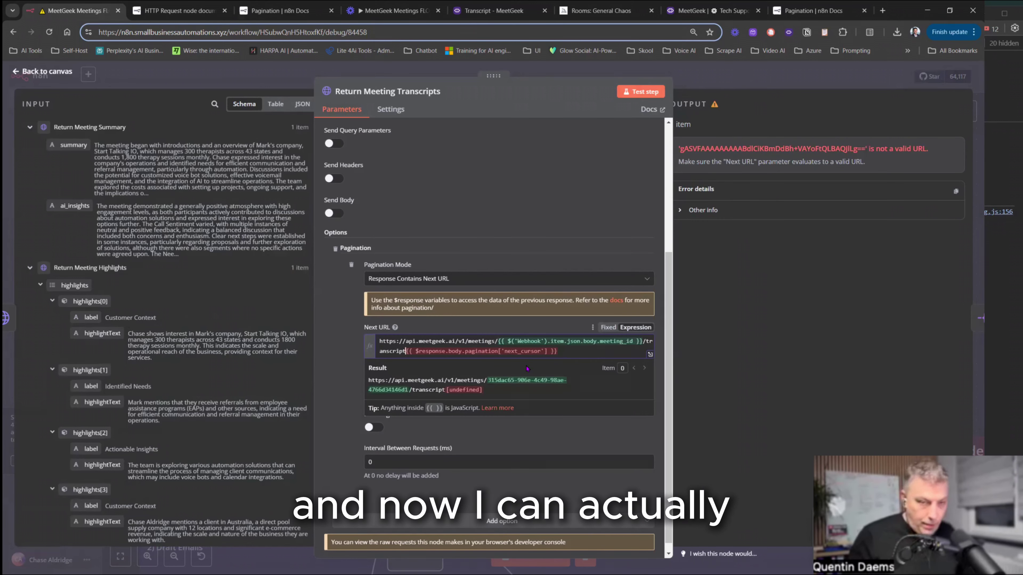
{"action": "type", "text": "?curso"}
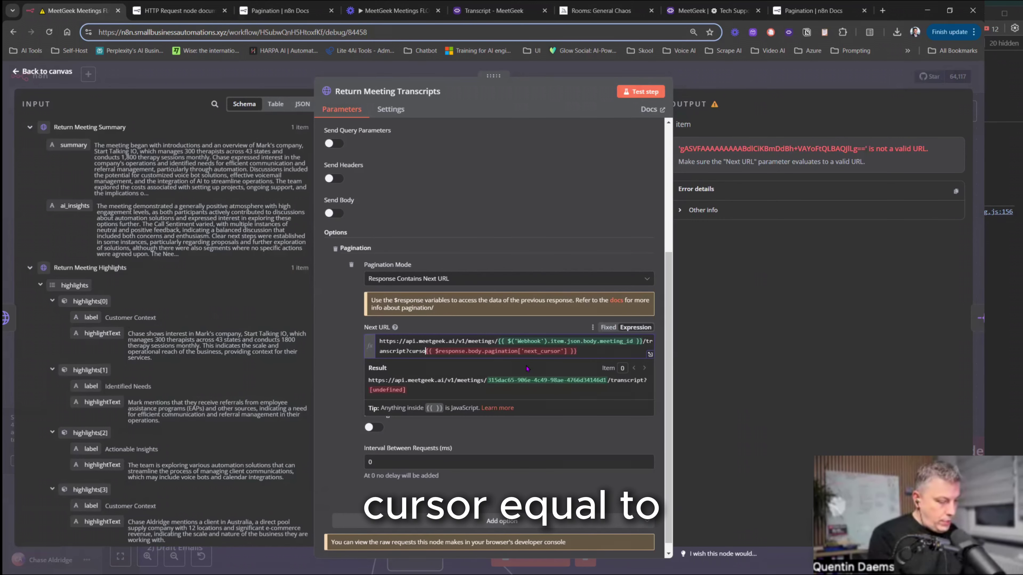
{"action": "type", "text": "r="}
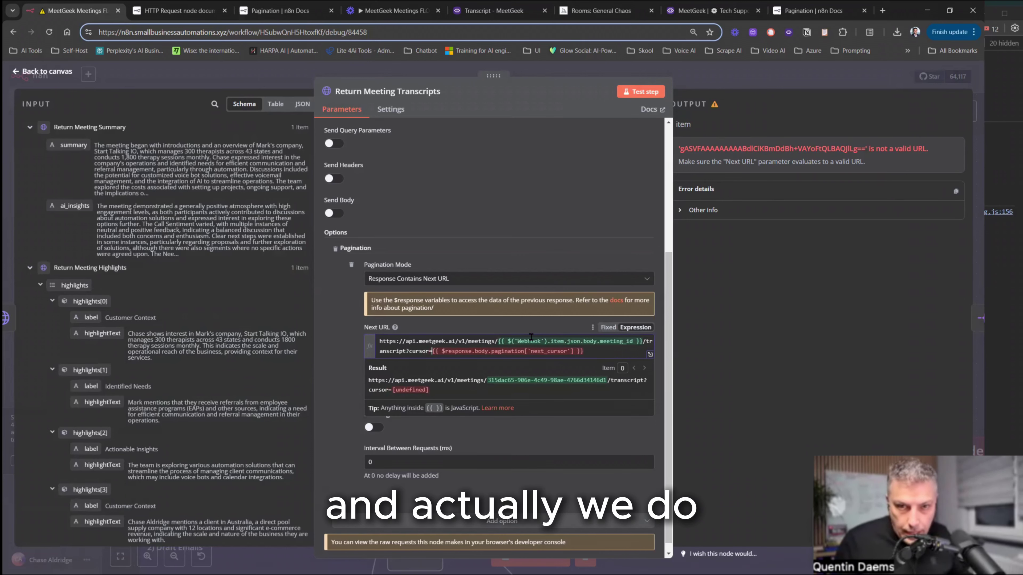
{"action": "left_click", "coordinate": [649, 92]}
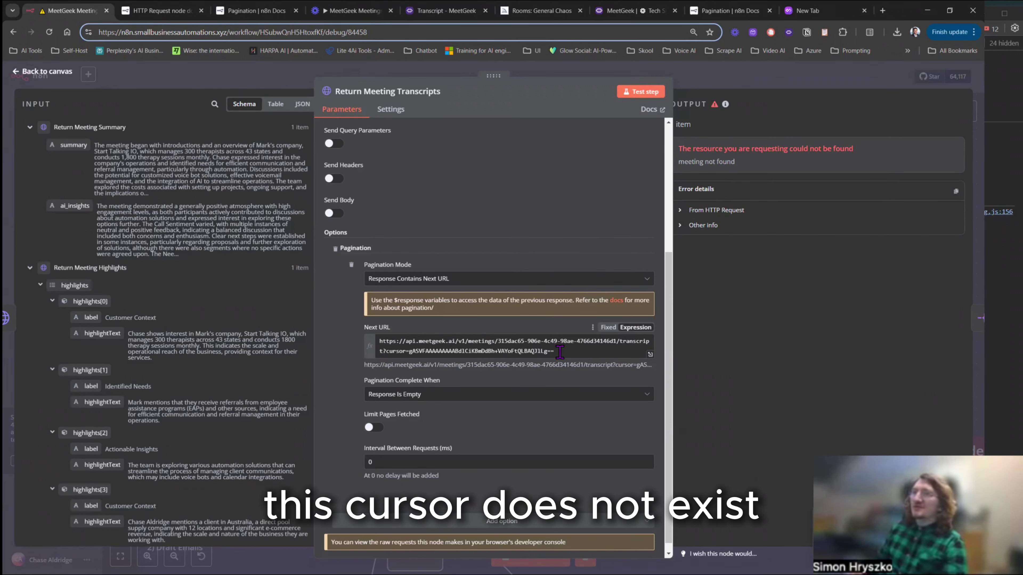
- Clear the Next URL and test the node, and rerun it with the pagination entry removed
{"action": "left_click_drag", "start_coordinate": [558, 351], "coordinate": [377, 337]}
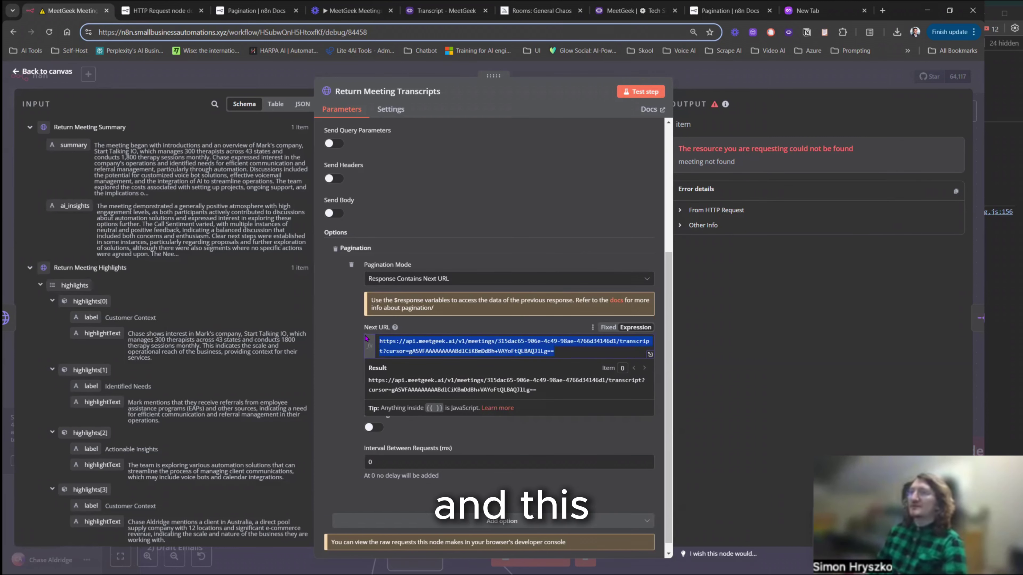
{"action": "key", "text": "BackSpace"}
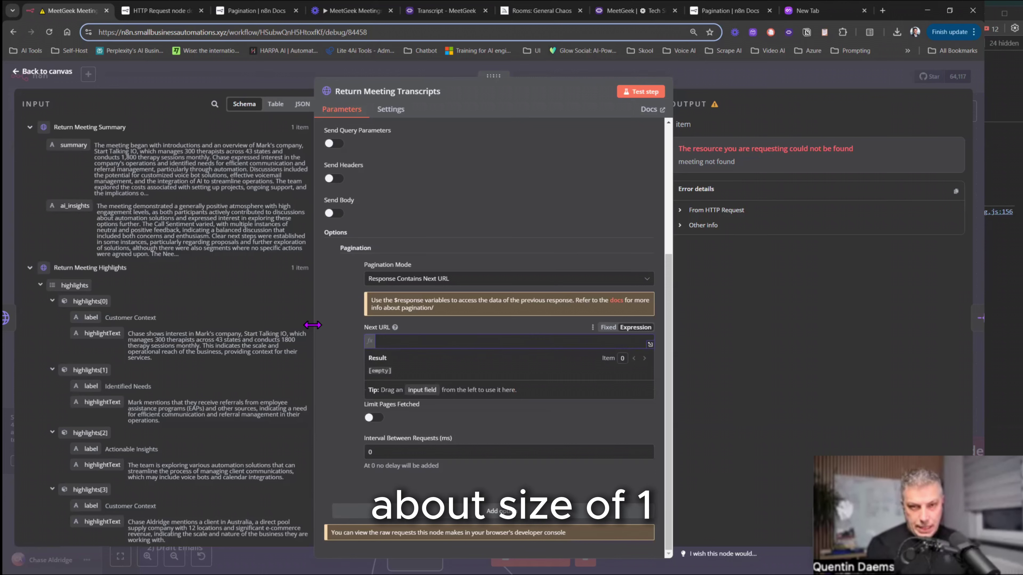
{"action": "left_click", "coordinate": [640, 91]}
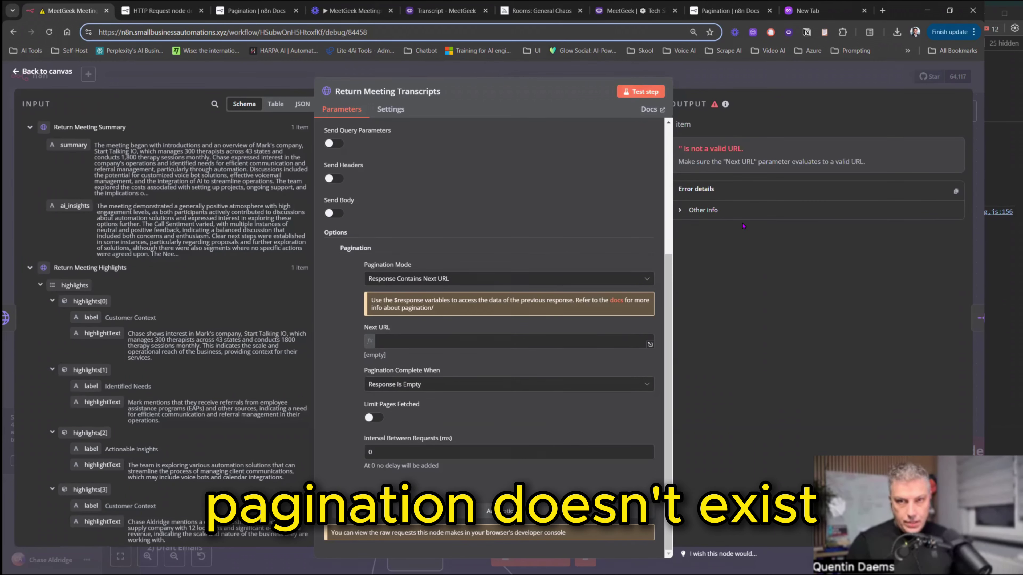
{"action": "left_click", "coordinate": [349, 265]}
{"action": "left_click", "coordinate": [642, 91]}
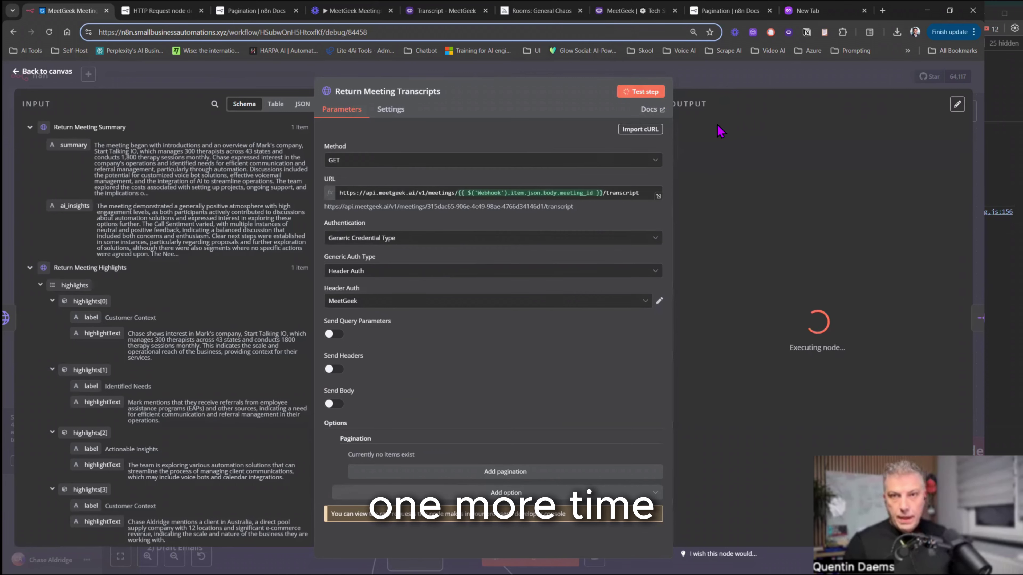
- Add pagination in Update a Parameter in Each Request mode, with query parameter cursor set to {{ $response.body.pagination.next_cursor }}, and test the node
{"action": "scroll", "coordinate": [787, 284], "scroll_direction": "down", "scroll_amount": 15}
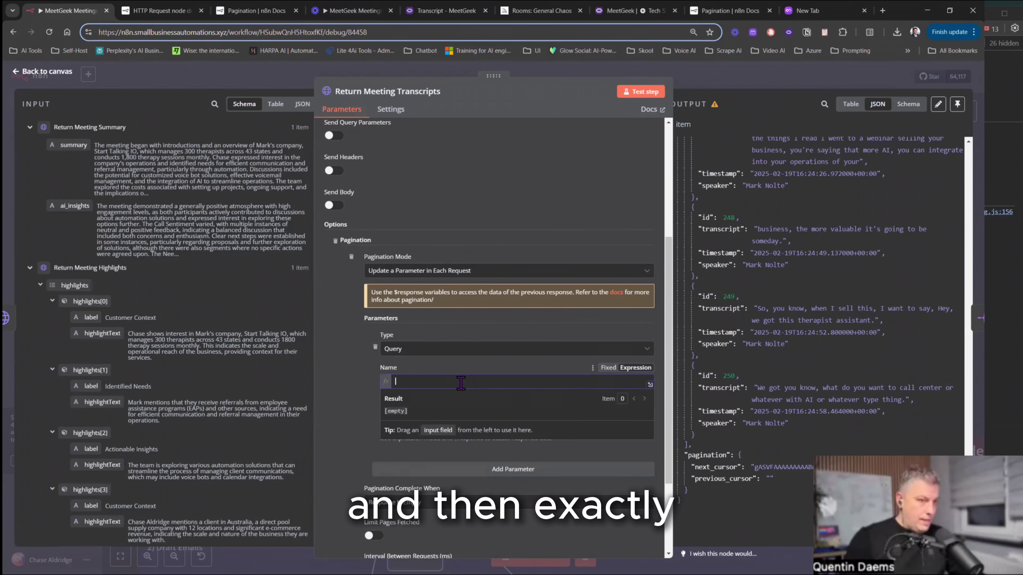
{"action": "type", "text": "cursor="}
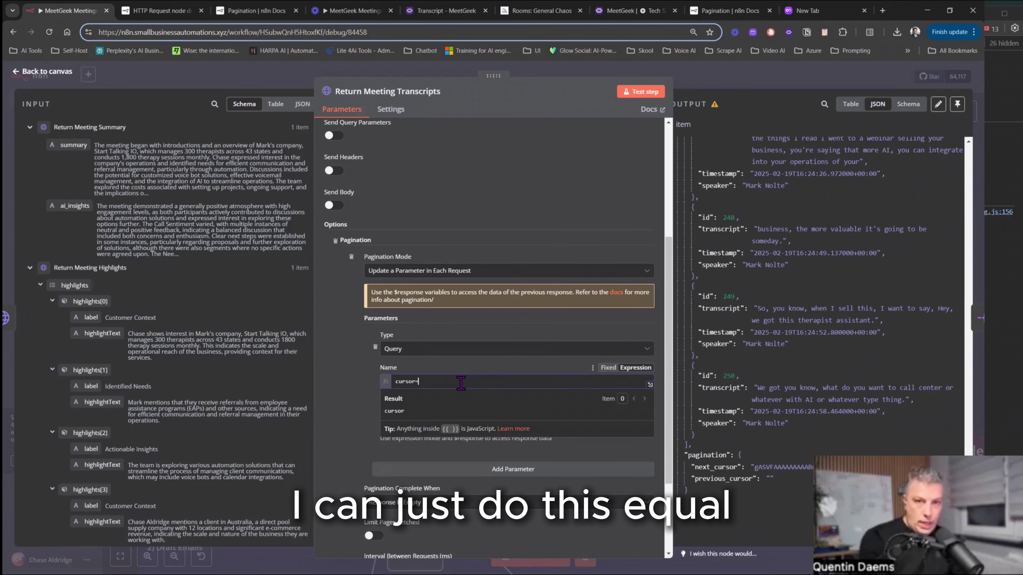
{"action": "key", "text": "Tab"}
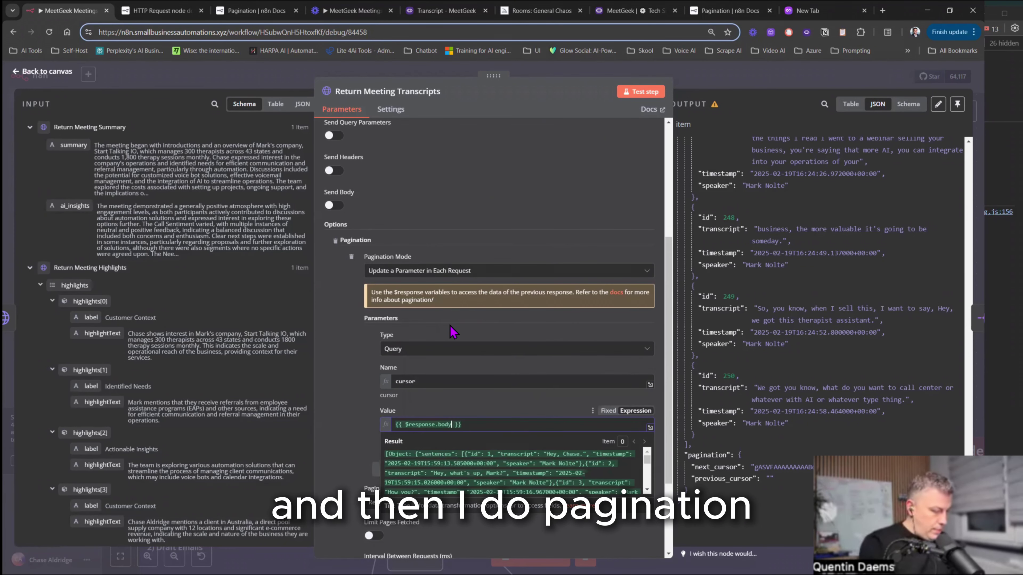
{"action": "type", "text": ".pagination."}
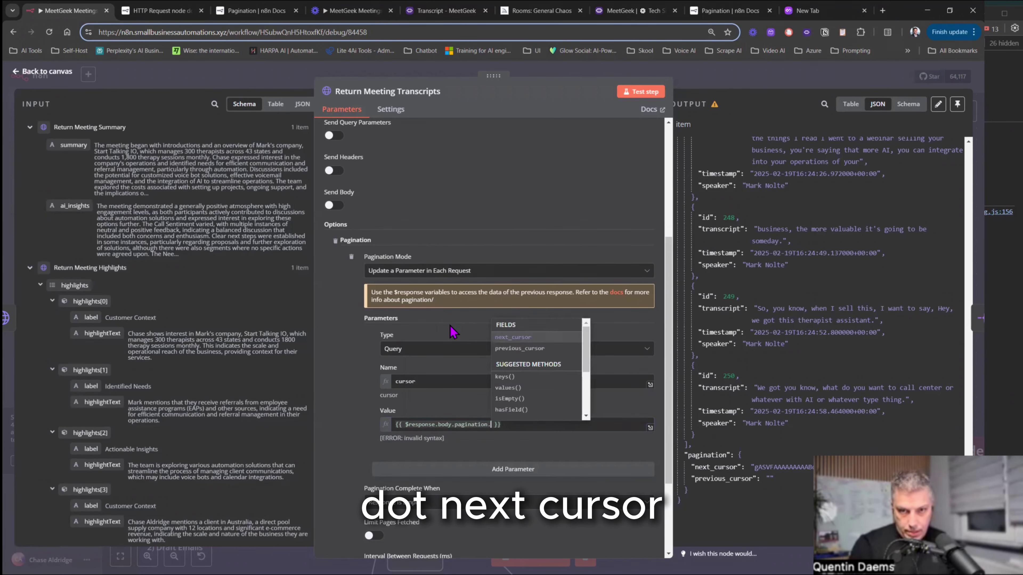
{"action": "key", "text": "Return"}
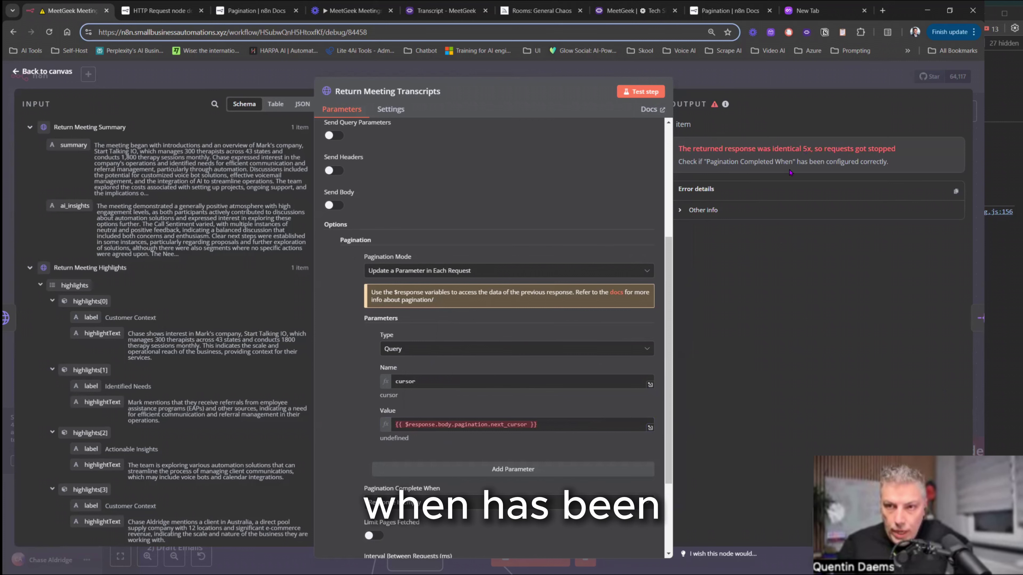
- Try completing pagination on Other with {{ $response.body.pagination.next_cursor === '' }}, and on specific status code 200, testing the node
{"action": "scroll", "coordinate": [618, 334], "scroll_direction": "down", "scroll_amount": 3}
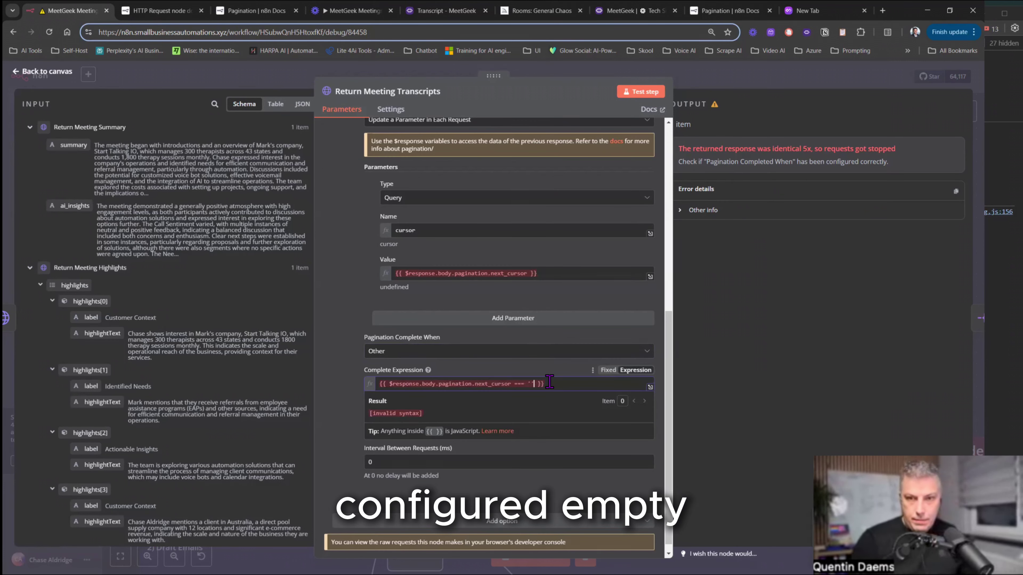
{"action": "left_click", "coordinate": [643, 92]}
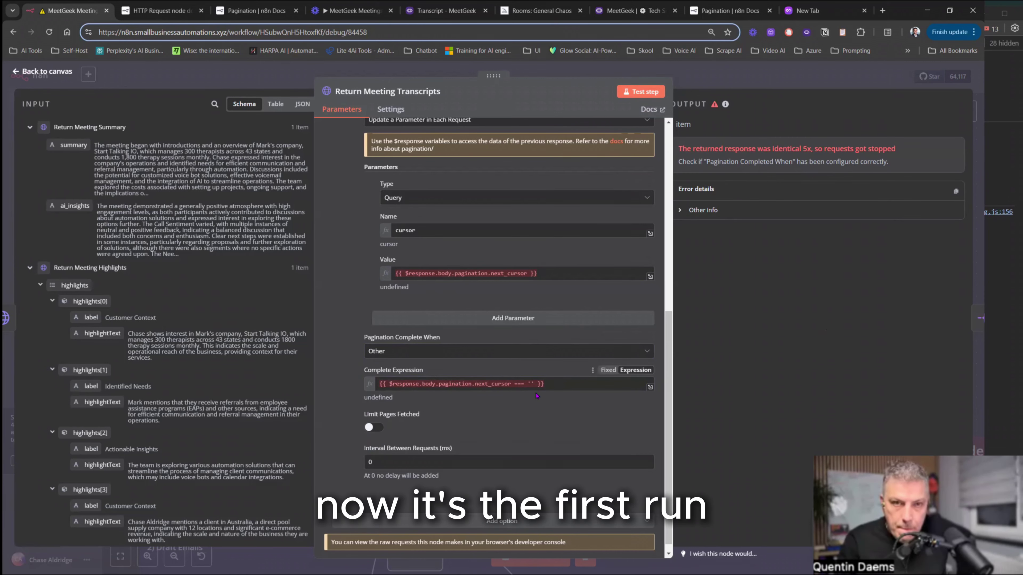
{"action": "scroll", "coordinate": [537, 396], "scroll_direction": "up", "scroll_amount": 1}
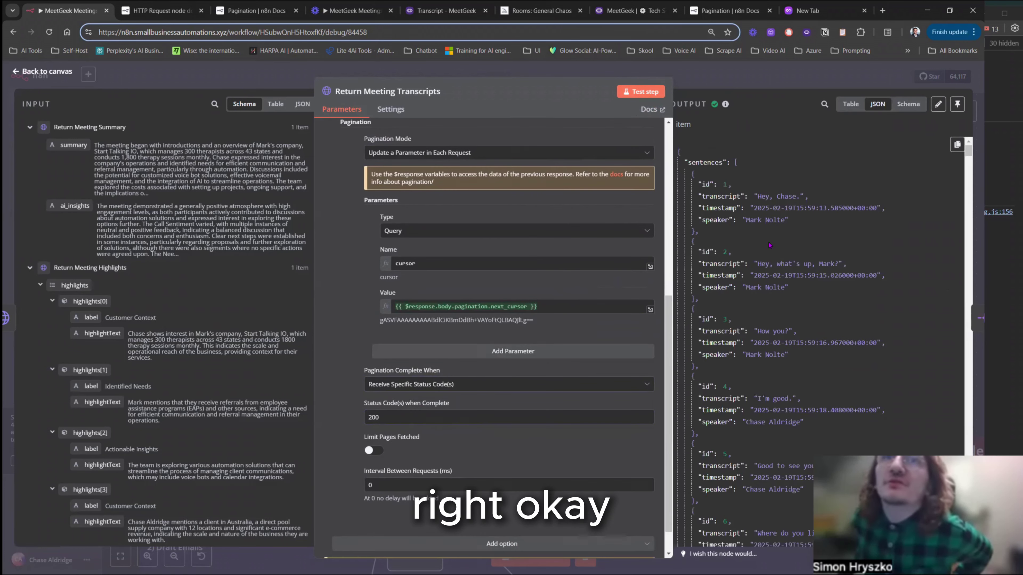
- Paginate by query parameter cursor with value {{ $response.body.pagination.next_cursor }}, set completion to Other, and make Complete Expression accept an expression
{"action": "scroll", "coordinate": [769, 244], "scroll_direction": "down", "scroll_amount": 10}
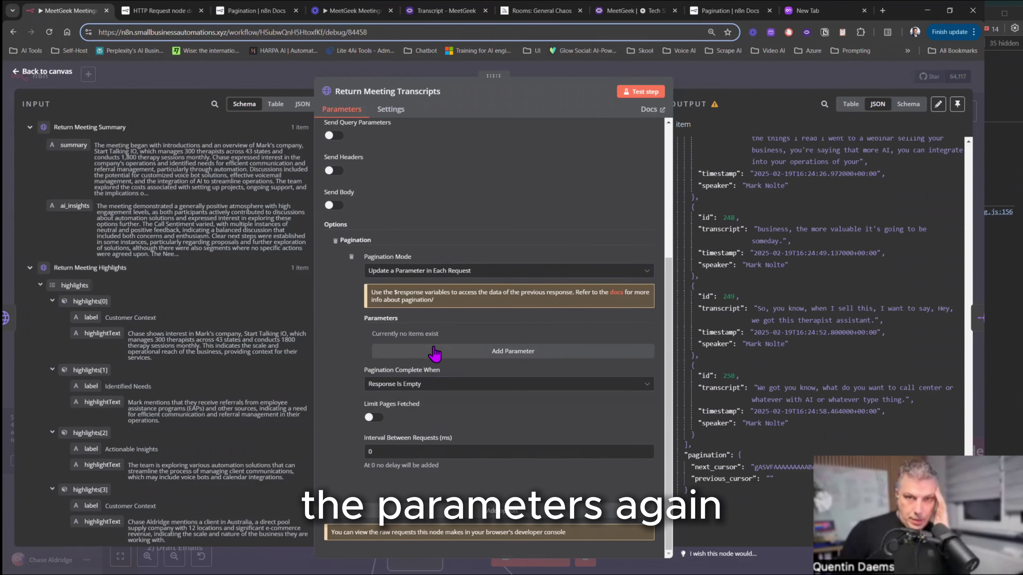
{"action": "left_click", "coordinate": [433, 353]}
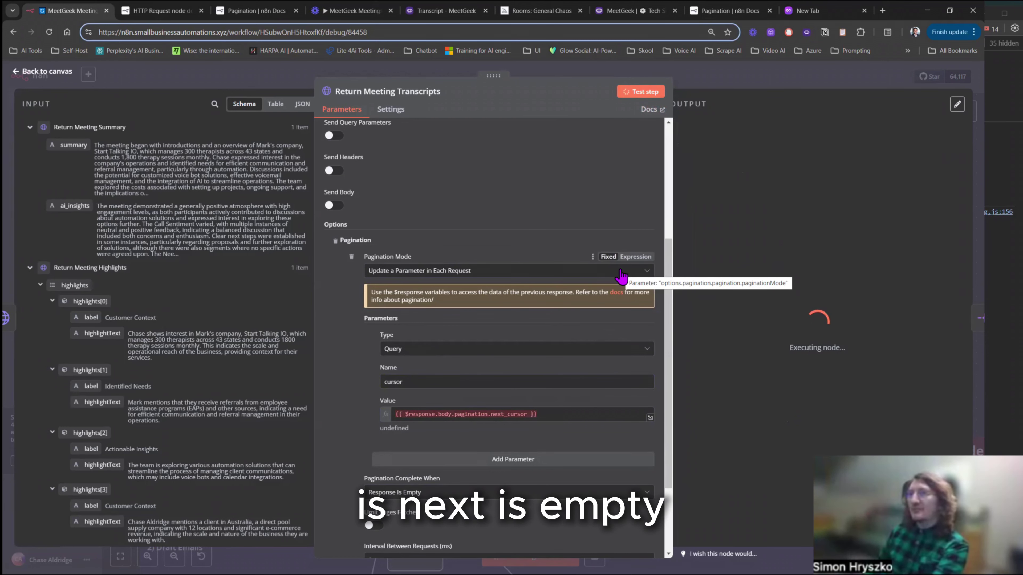
{"action": "scroll", "coordinate": [467, 354], "scroll_direction": "down", "scroll_amount": 3}
{"action": "left_click", "coordinate": [402, 384]}
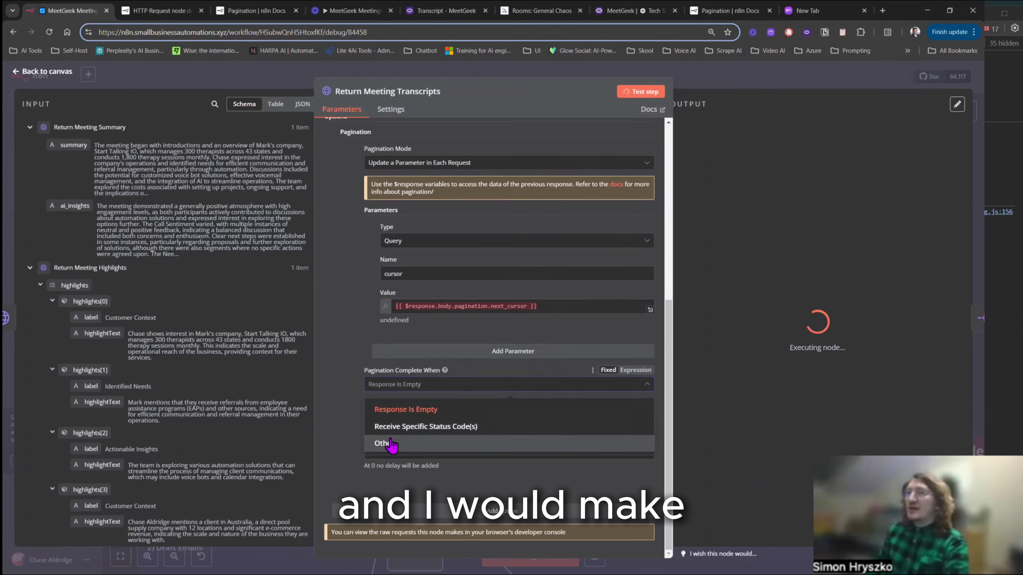
{"action": "left_click", "coordinate": [387, 443]}
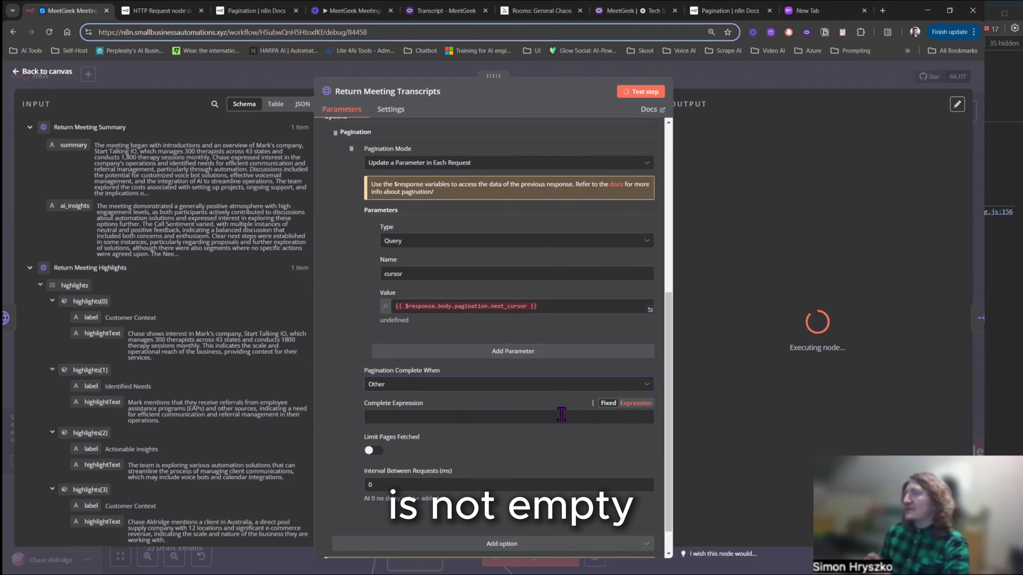
{"action": "left_click", "coordinate": [635, 403]}
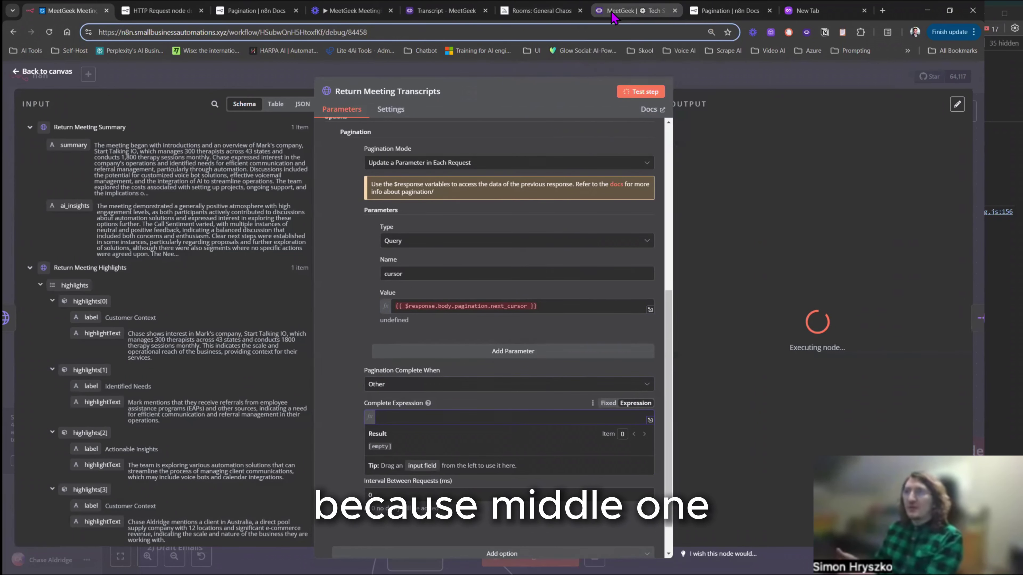
- Review the cursor parameter and pagination response object in MeetGeek's Transcript API reference, and return to the n8n node's Complete Expression
{"action": "left_click", "coordinate": [620, 12]}
{"action": "left_click", "coordinate": [459, 13]}
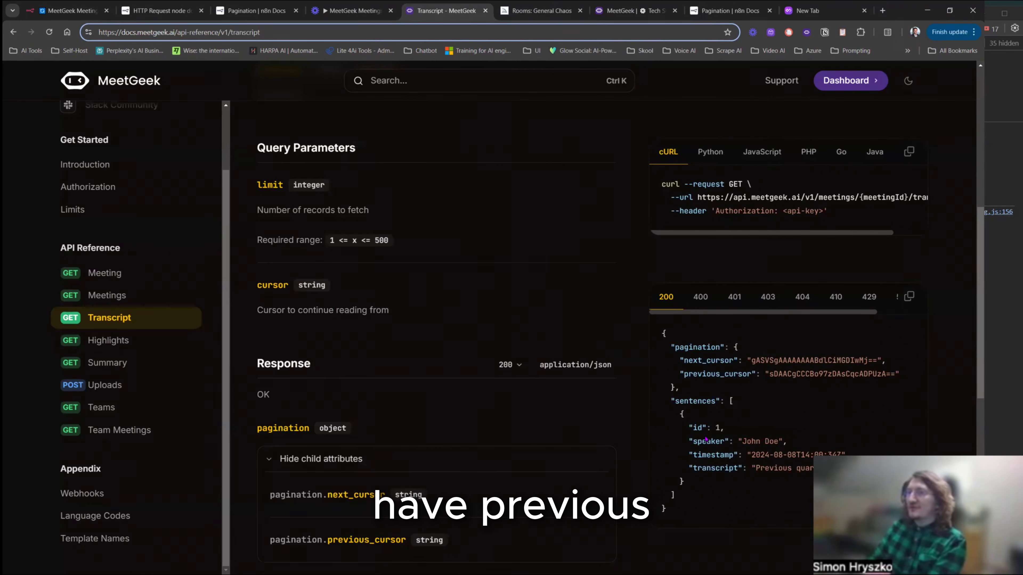
{"action": "left_click_drag", "start_coordinate": [677, 387], "coordinate": [673, 352]}
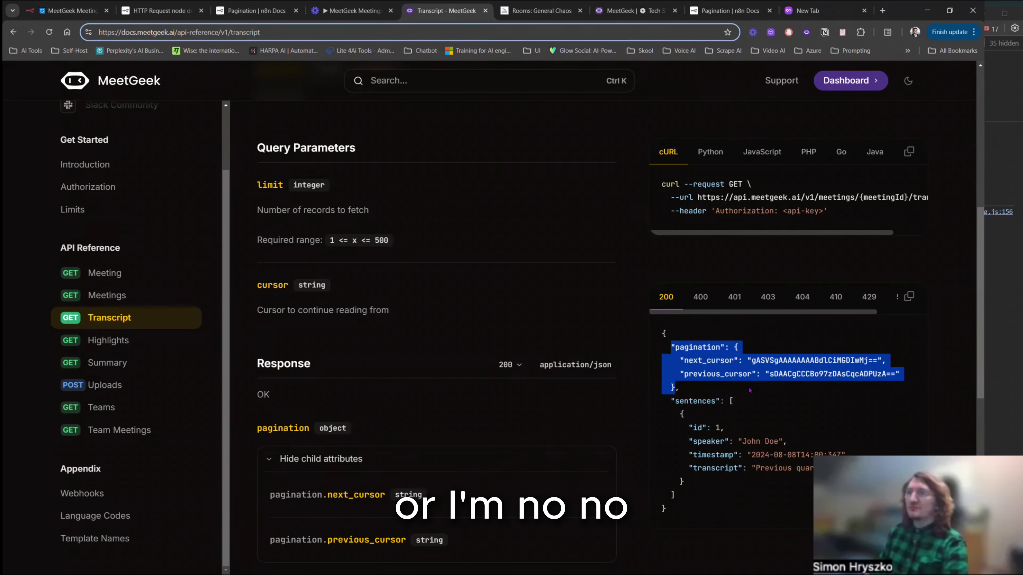
{"action": "scroll", "coordinate": [578, 380], "scroll_direction": "down", "scroll_amount": 3}
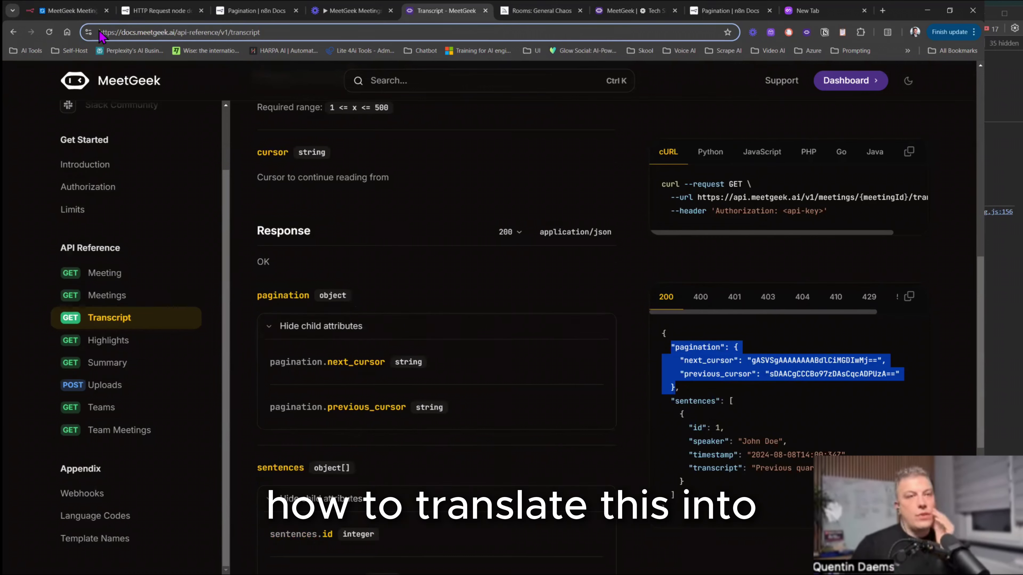
{"action": "left_click", "coordinate": [76, 11]}
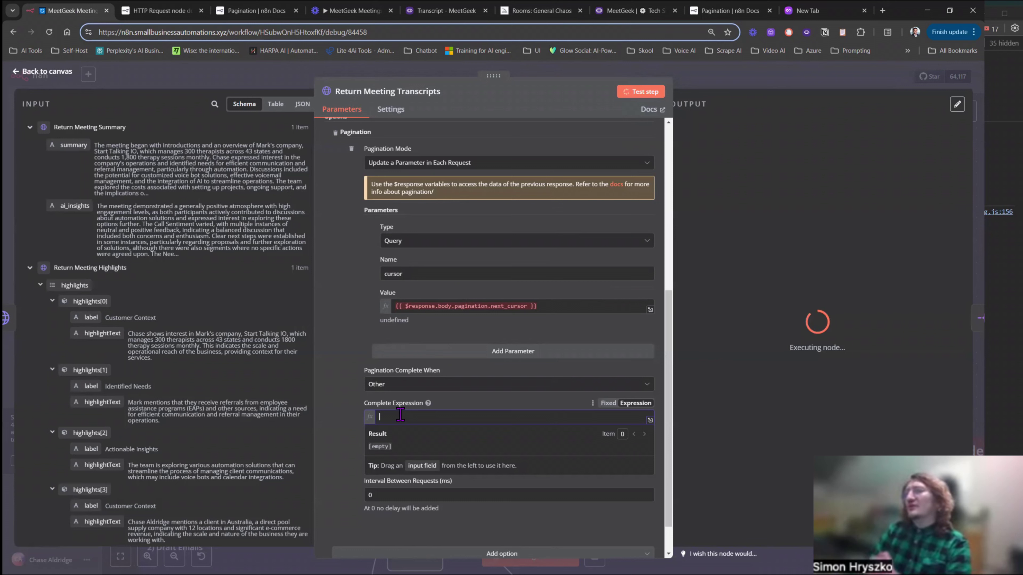
- Try completing the transcript pagination with the expression {{ $response.body.isEmpty() }}
{"action": "type", "text": "{{"}
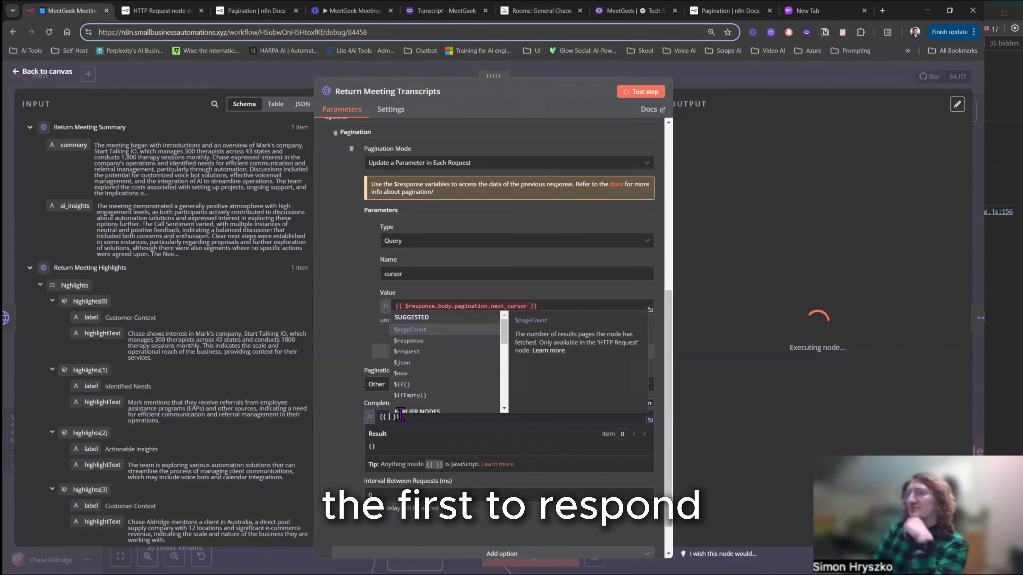
{"action": "left_click", "coordinate": [410, 342]}
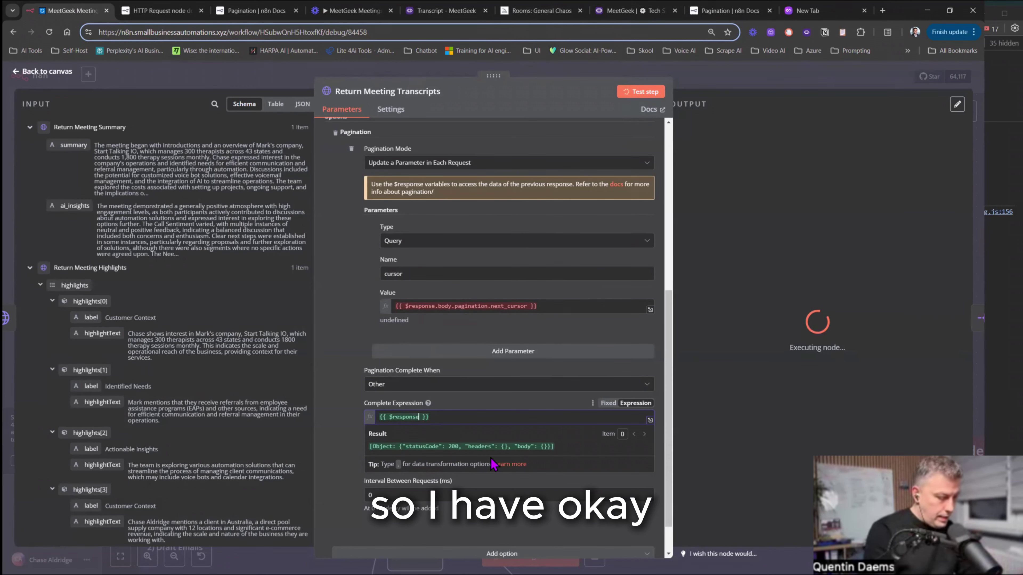
{"action": "type", "text": ".body"}
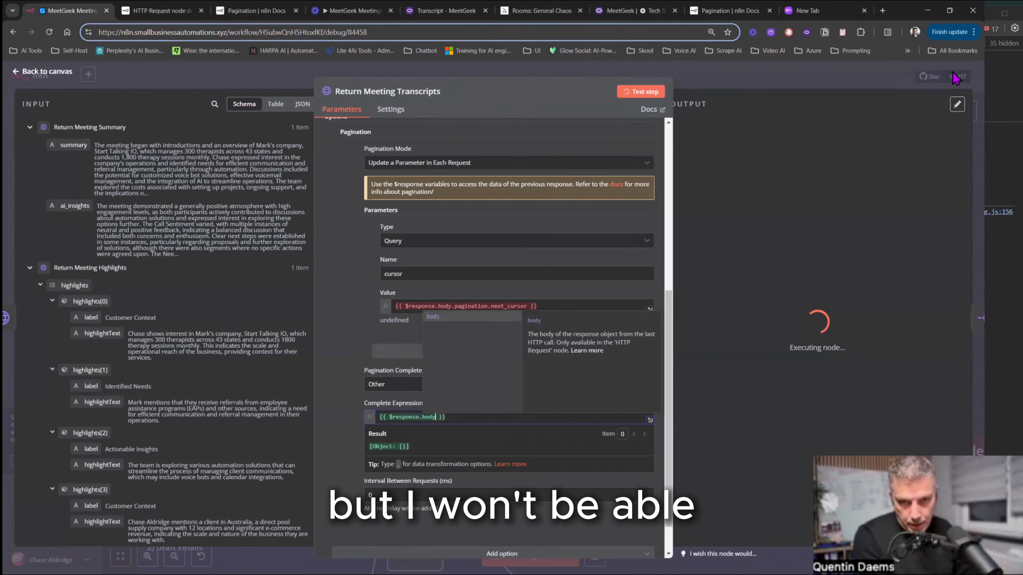
{"action": "type", "text": "."}
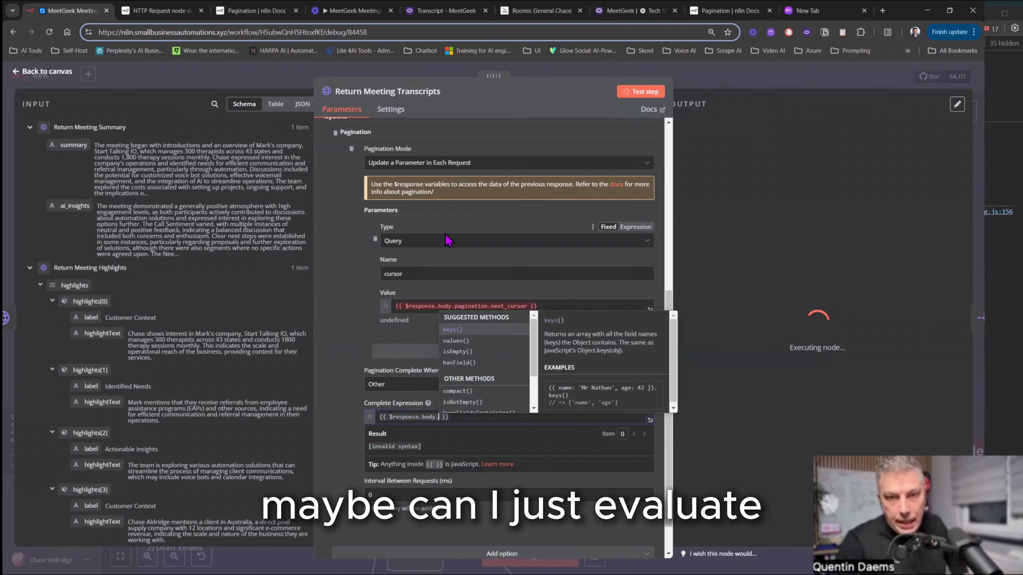
{"action": "key", "text": "Down"}
{"action": "key", "text": "Down"}
{"action": "key", "text": "Down"}
{"action": "key", "text": "Up"}
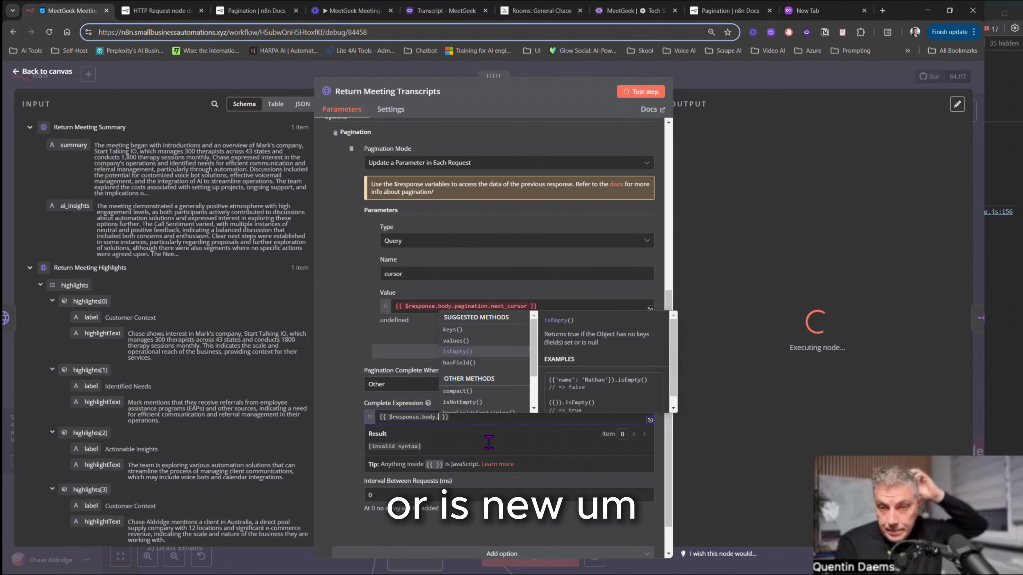
{"action": "left_click", "coordinate": [467, 353]}
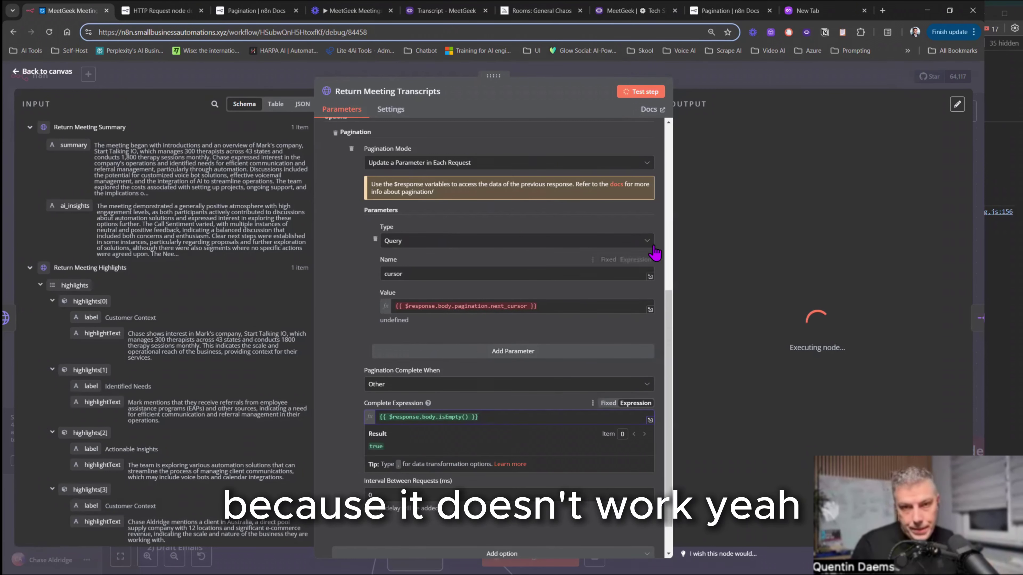
- Close the transcripts node, stop the running execution and save the MeetGeek Meetings FLOW workflow
{"action": "left_click", "coordinate": [640, 129]}
{"action": "left_click", "coordinate": [742, 93]}
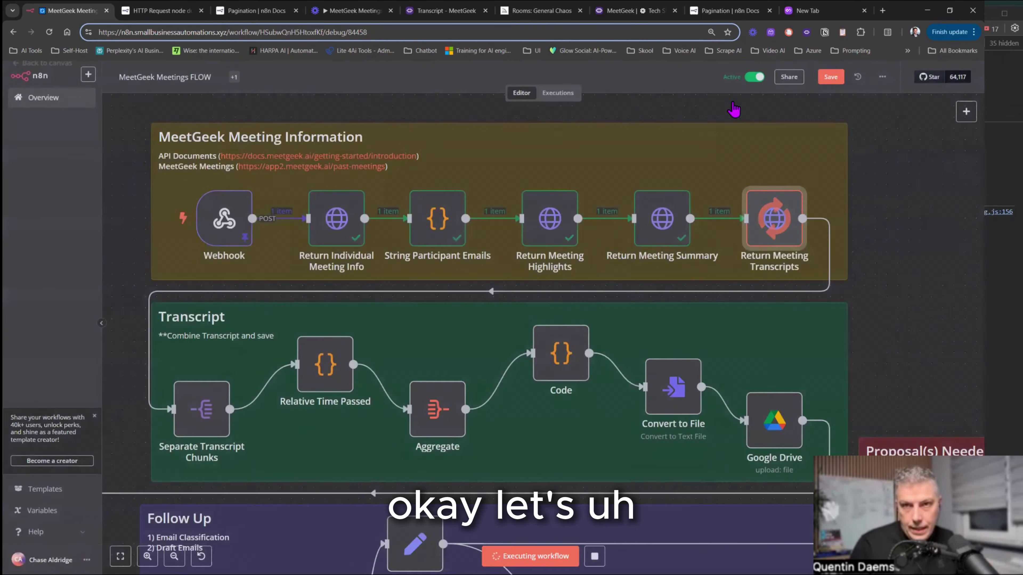
{"action": "left_click", "coordinate": [595, 557]}
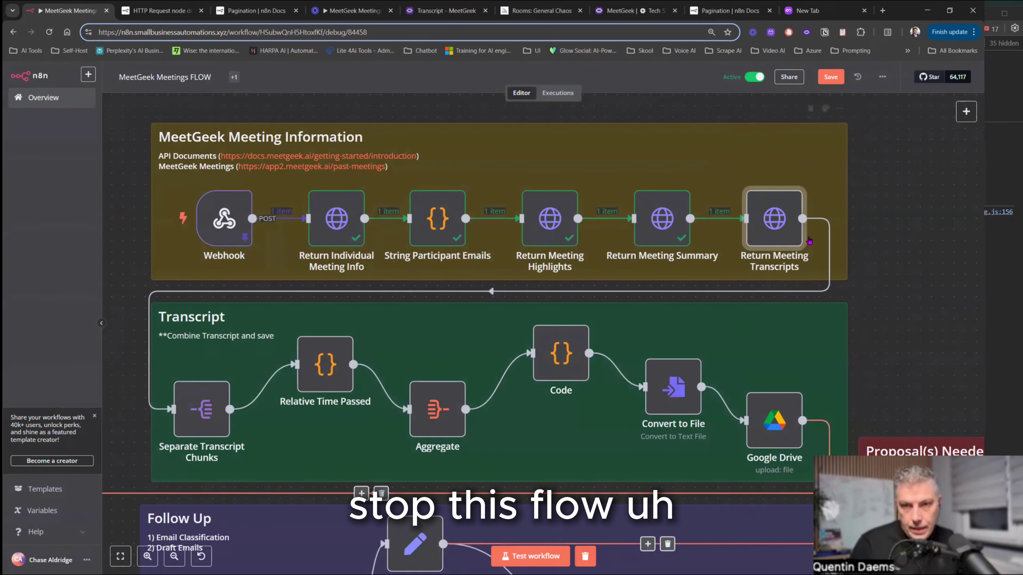
{"action": "left_click", "coordinate": [827, 78]}
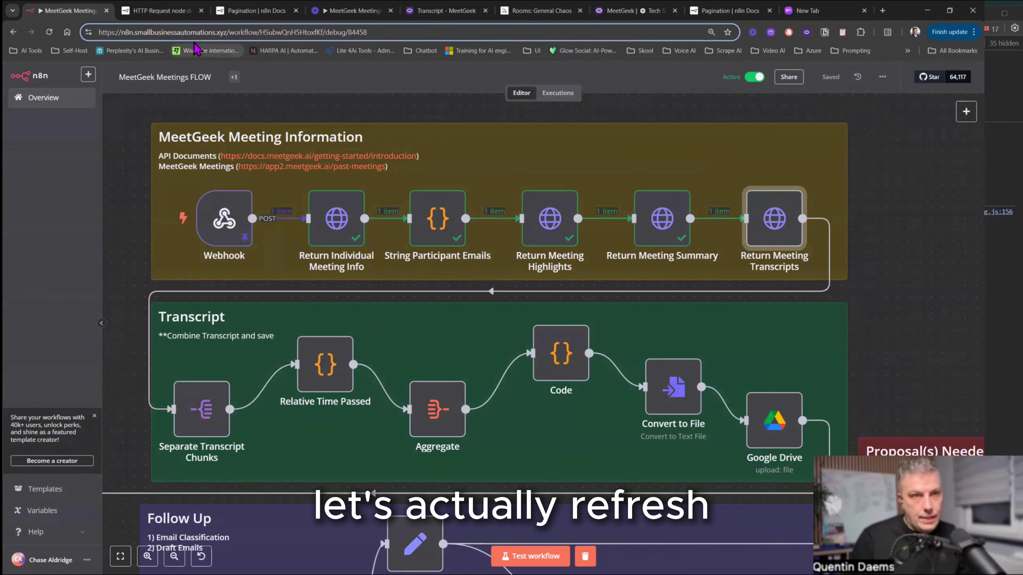
- Reload the workflow page, keep the Webhook's pinned data, and return to the workflow editor
{"action": "left_click", "coordinate": [50, 33]}
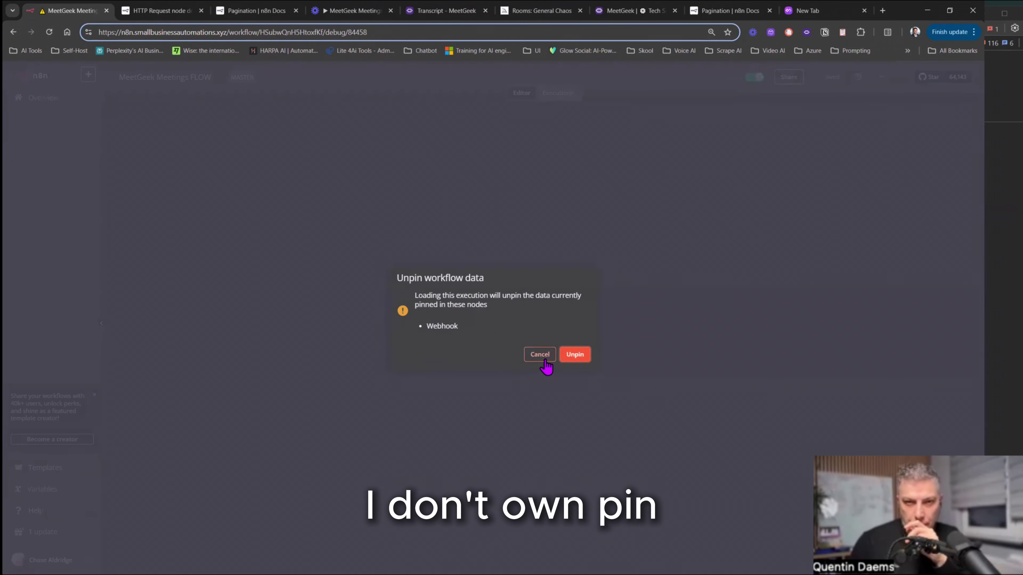
{"action": "left_click", "coordinate": [542, 356]}
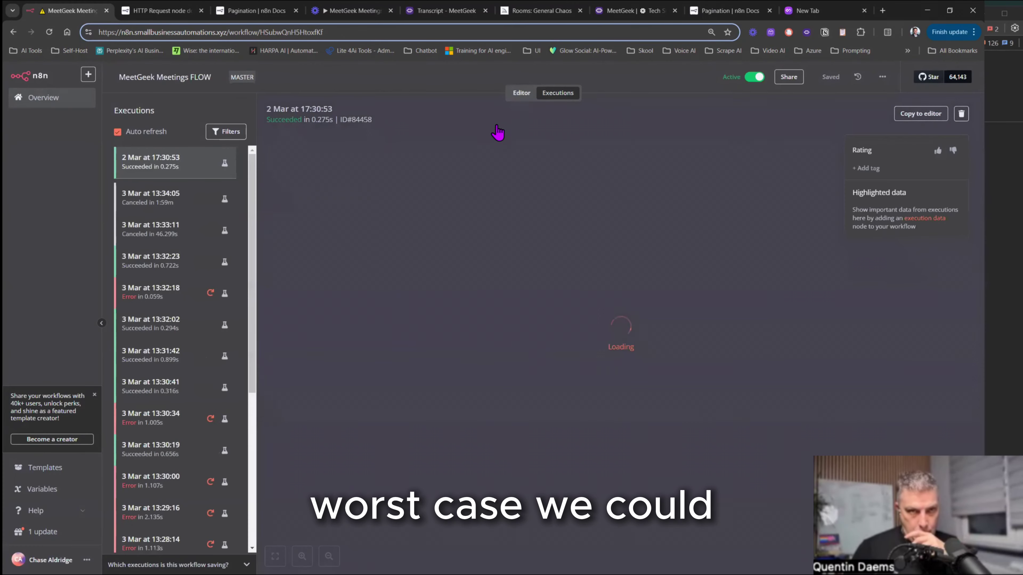
{"action": "left_click", "coordinate": [521, 93]}
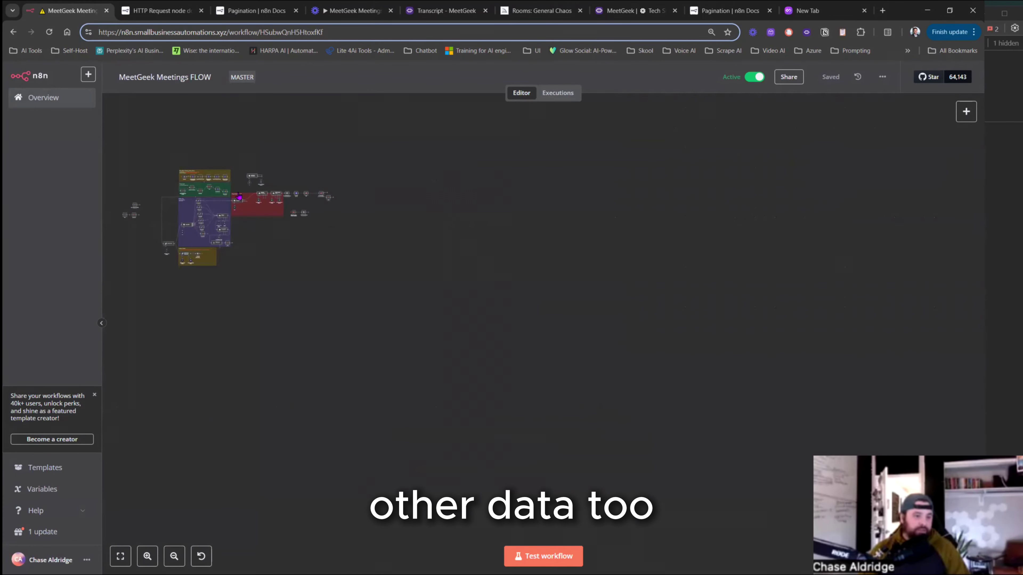
- Run the Return Individual Meeting Info, String Participant Emails, Return Meeting Highlights and Return Meeting Summary nodes one after another
{"action": "scroll", "coordinate": [487, 233], "scroll_direction": "up", "scroll_amount": 8}
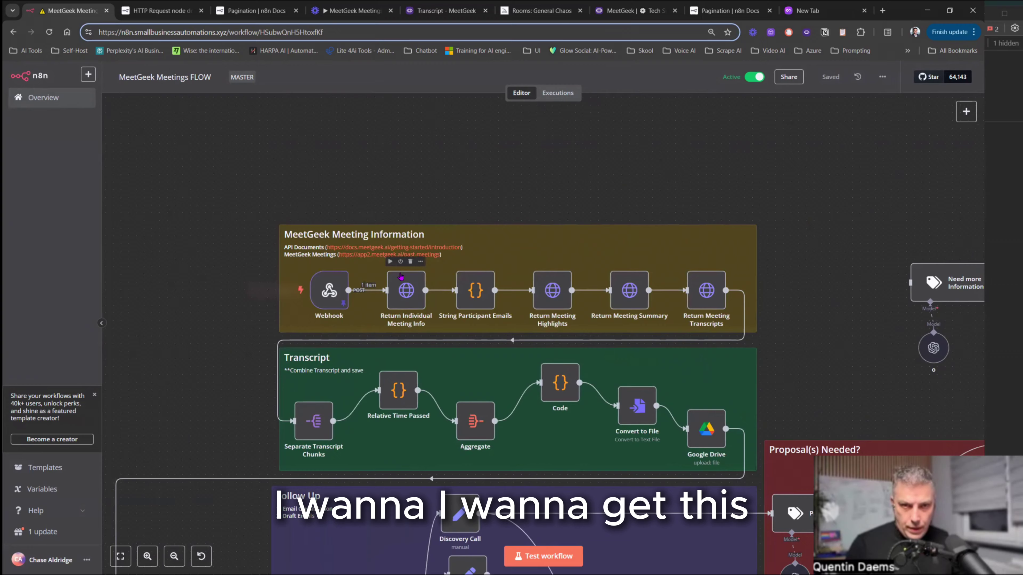
{"action": "scroll", "coordinate": [401, 275], "scroll_direction": "up", "scroll_amount": 3}
{"action": "left_click", "coordinate": [383, 253]}
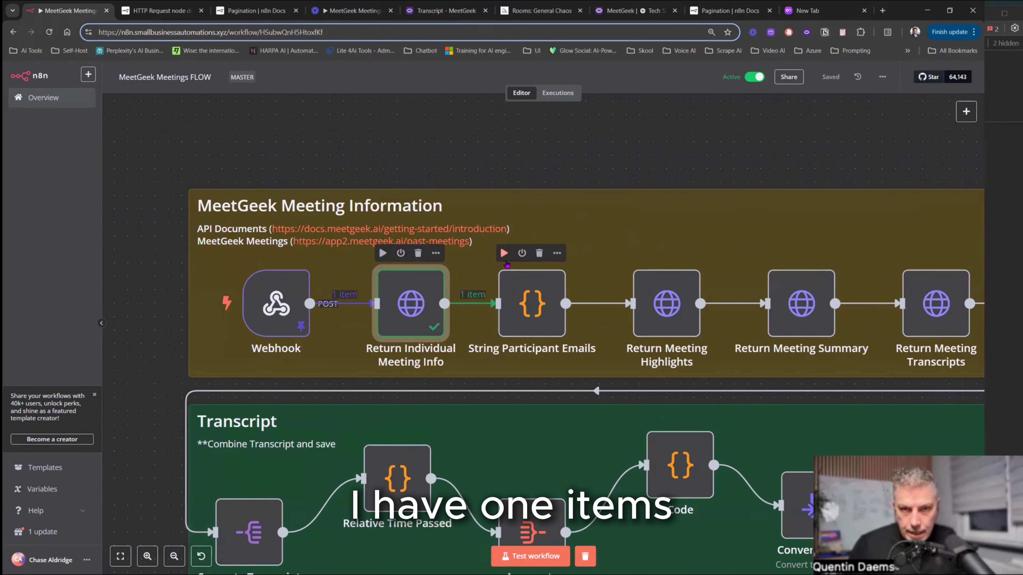
{"action": "left_click", "coordinate": [504, 253]}
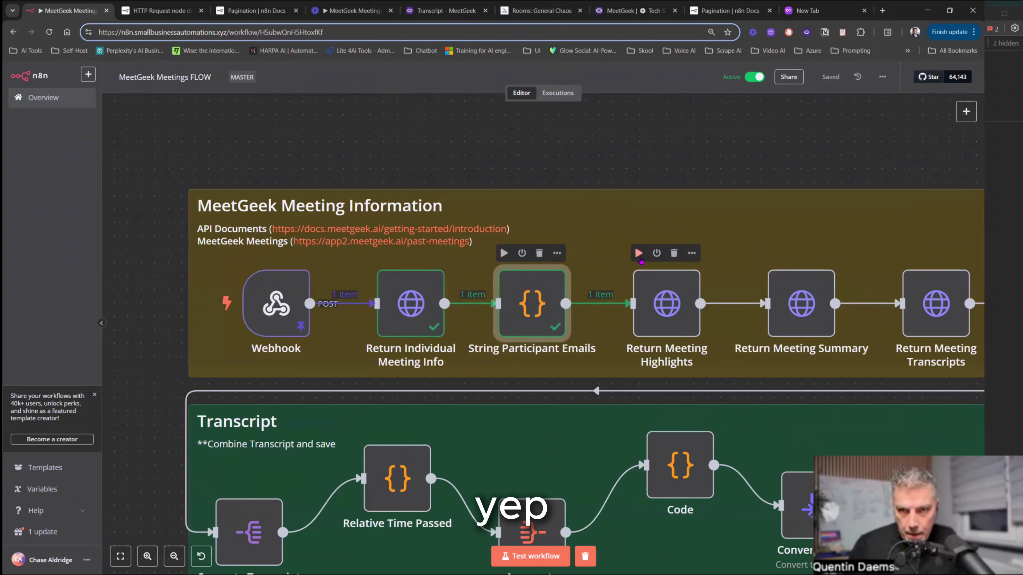
{"action": "left_click", "coordinate": [639, 253]}
{"action": "scroll", "coordinate": [722, 176], "scroll_direction": "right", "scroll_amount": 6}
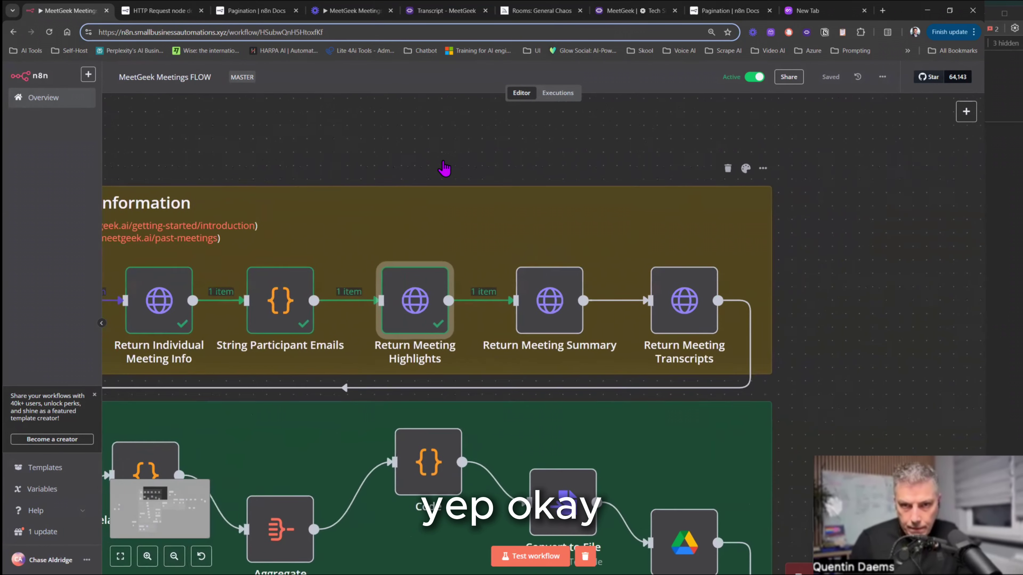
{"action": "scroll", "coordinate": [444, 168], "scroll_direction": "right", "scroll_amount": 1}
{"action": "left_click", "coordinate": [495, 249]}
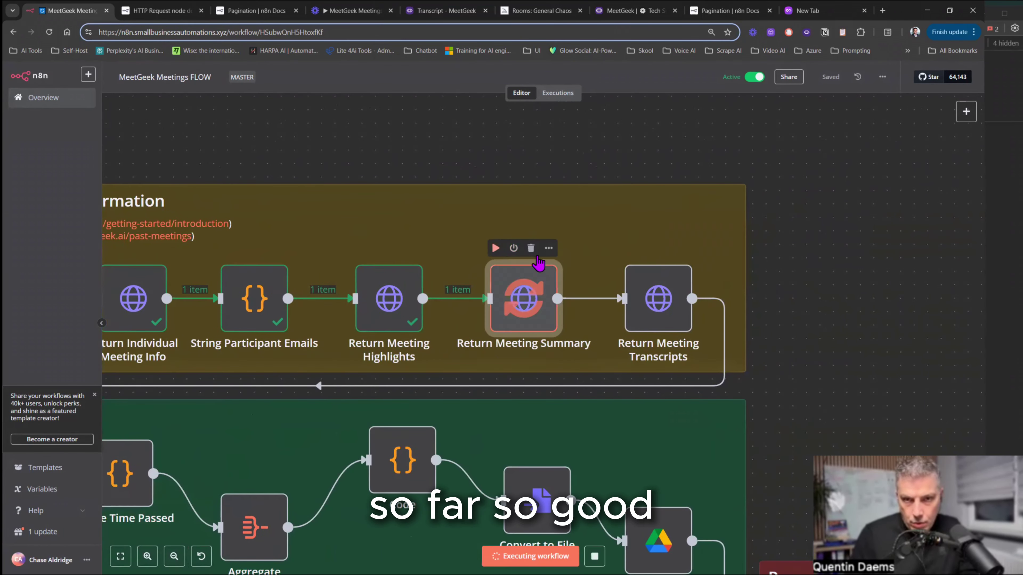
- Test the Return Meeting Transcripts node with its current pagination settings, and stop the execution
{"action": "mouse_move", "coordinate": [625, 262]}
{"action": "left_click", "coordinate": [654, 296]}
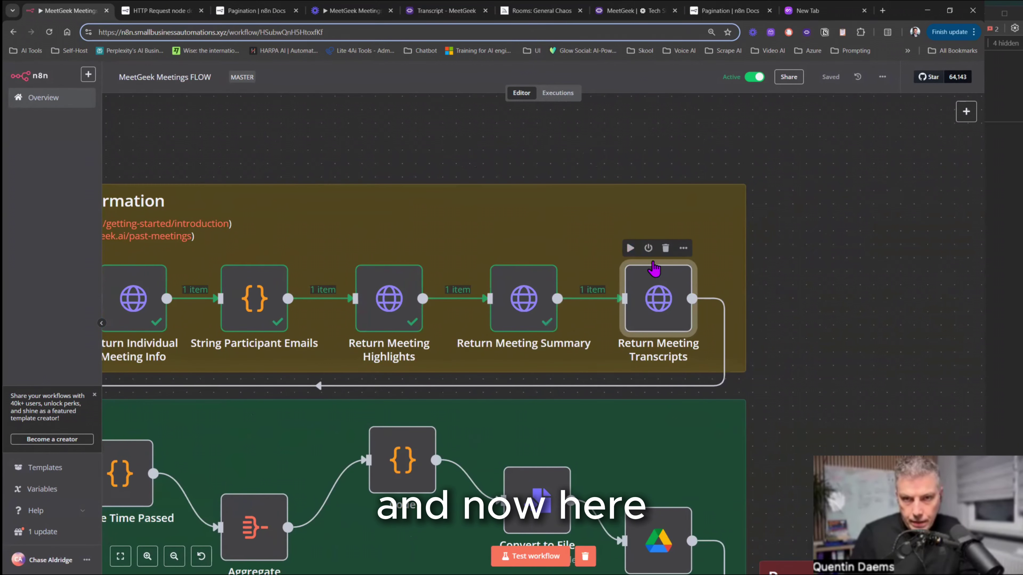
{"action": "double_click", "coordinate": [654, 270]}
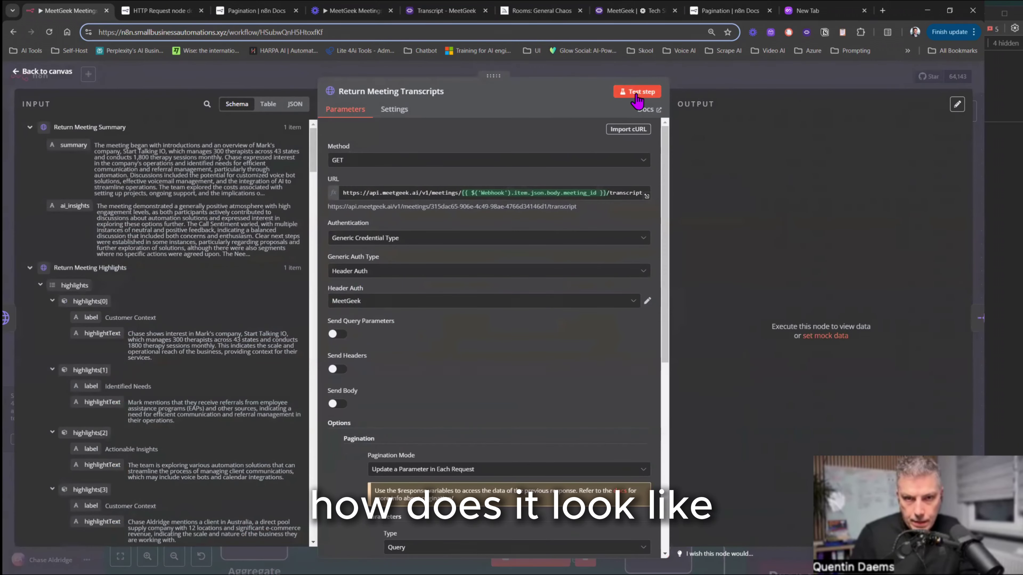
{"action": "scroll", "coordinate": [550, 330], "scroll_direction": "down", "scroll_amount": 7}
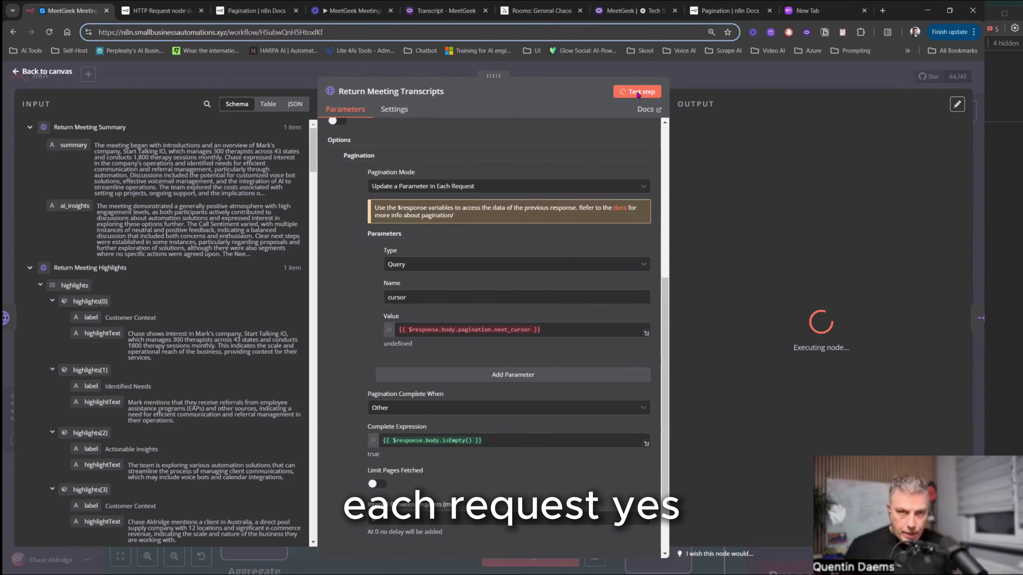
{"action": "left_click", "coordinate": [678, 84]}
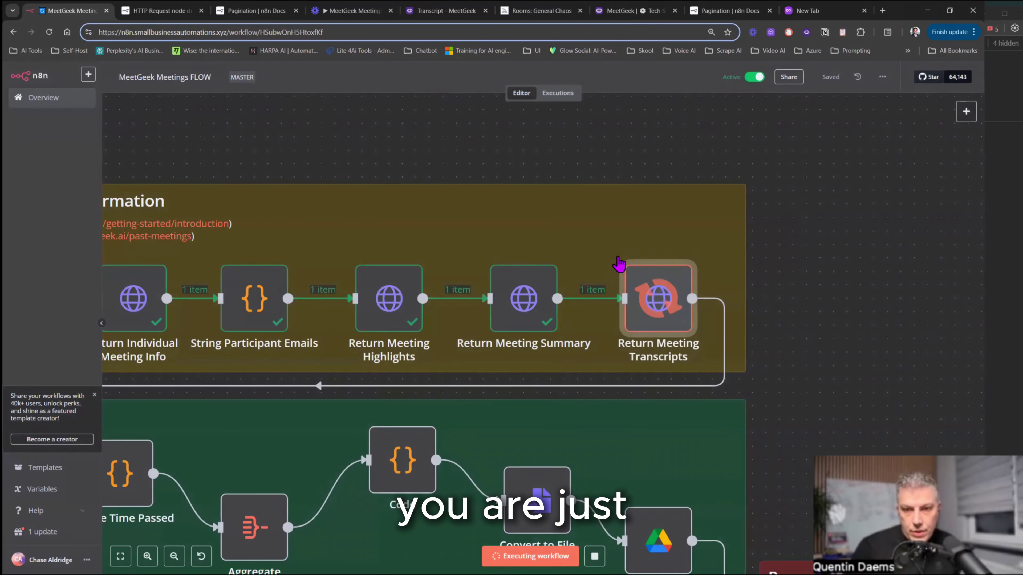
{"action": "left_click", "coordinate": [610, 554]}
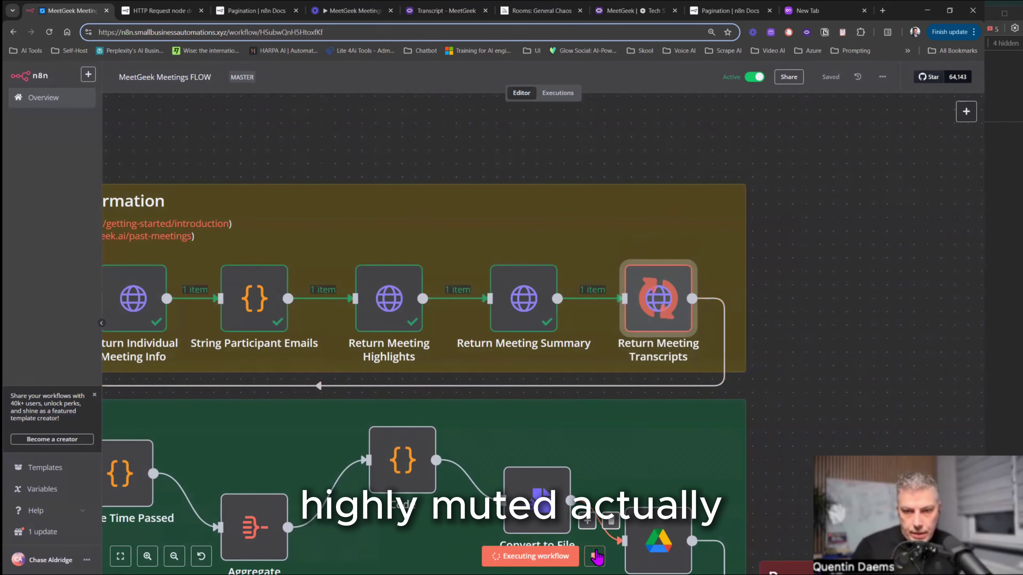
- Review the pagination settings of the Return Meeting Transcripts node and delete its Pagination option
{"action": "double_click", "coordinate": [657, 306]}
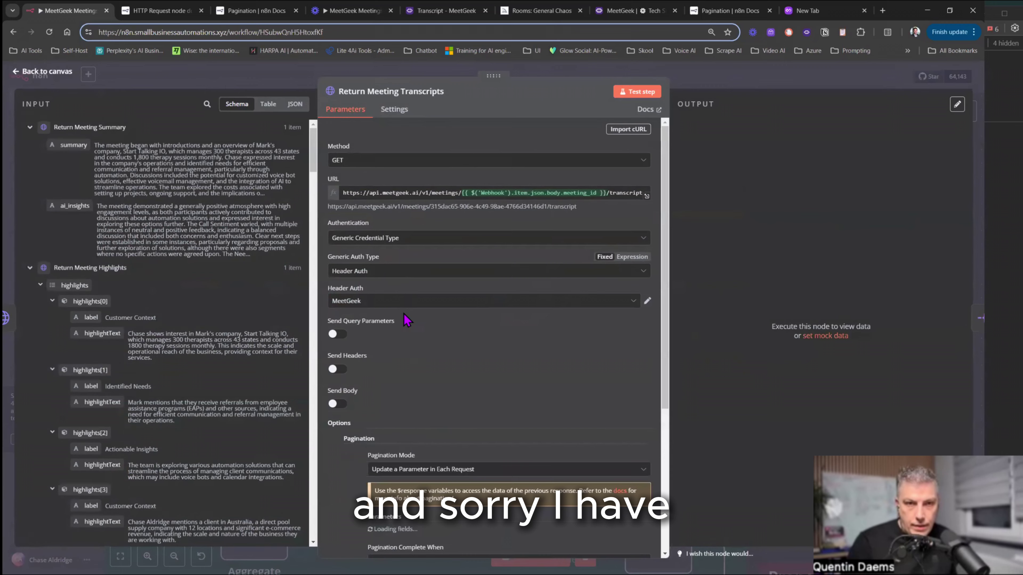
{"action": "scroll", "coordinate": [416, 319], "scroll_direction": "down", "scroll_amount": 8}
{"action": "scroll", "coordinate": [418, 320], "scroll_direction": "up", "scroll_amount": 4}
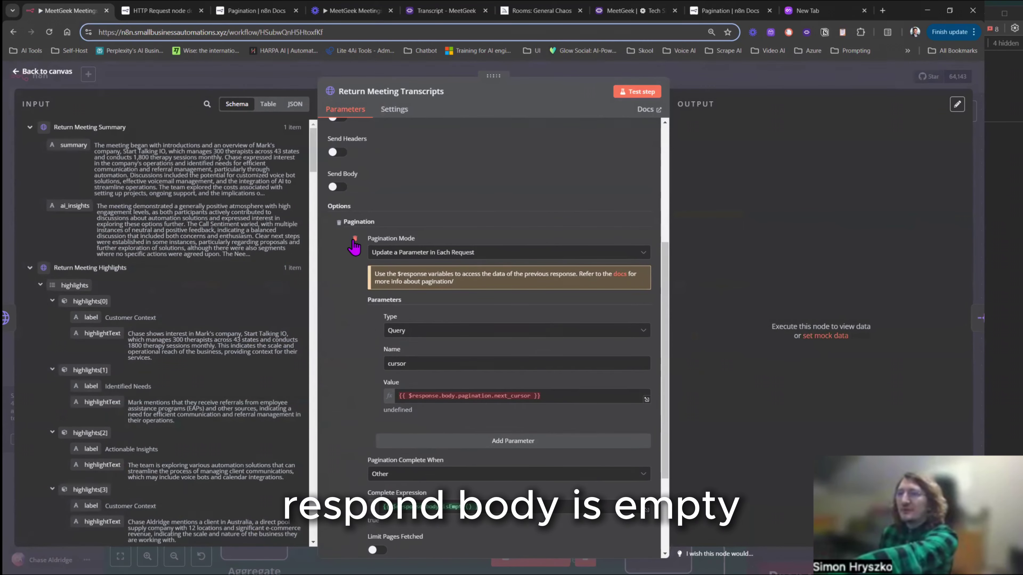
{"action": "scroll", "coordinate": [372, 413], "scroll_direction": "down", "scroll_amount": 3}
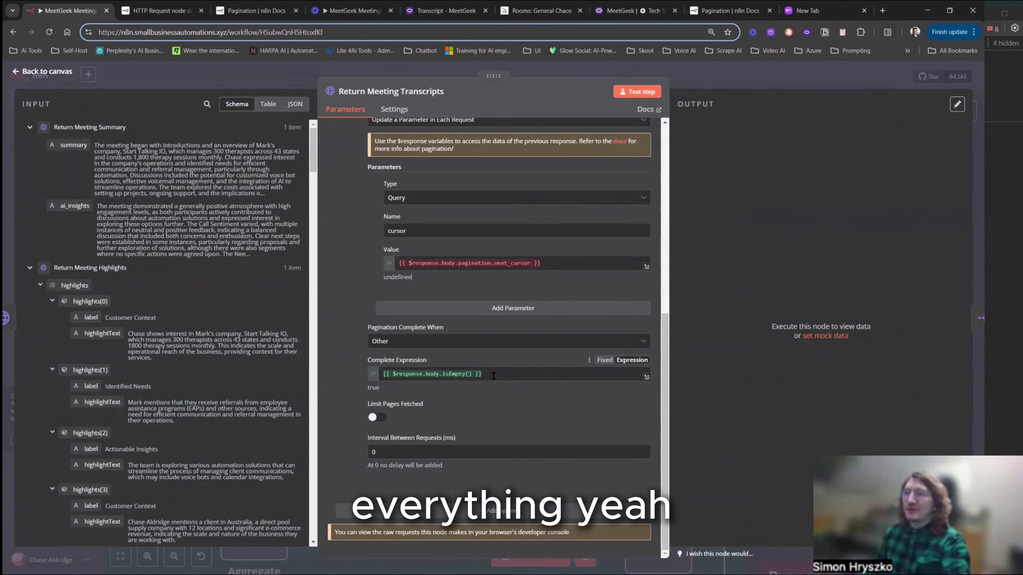
{"action": "left_click", "coordinate": [474, 375]}
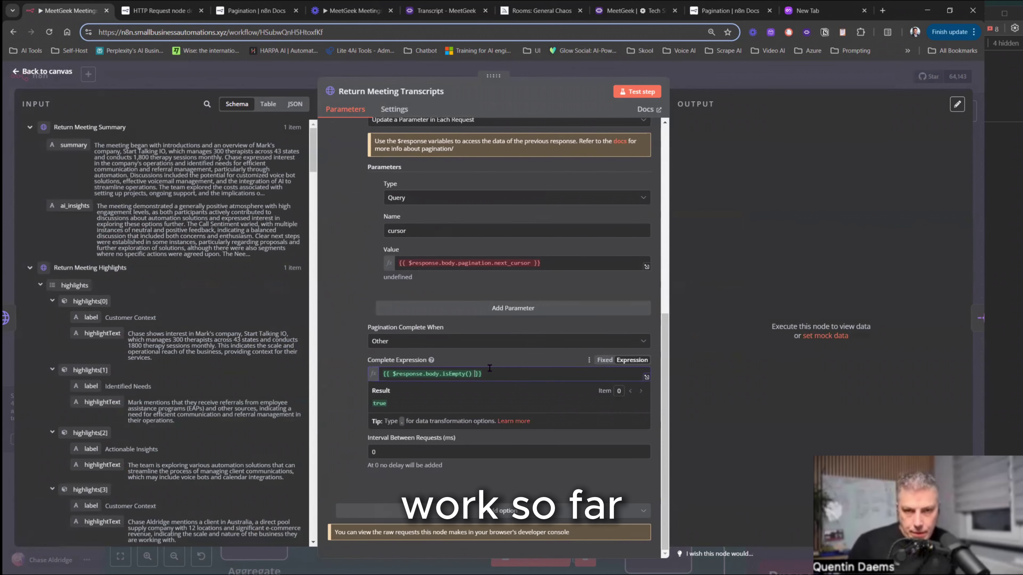
{"action": "scroll", "coordinate": [400, 292], "scroll_direction": "up", "scroll_amount": 3}
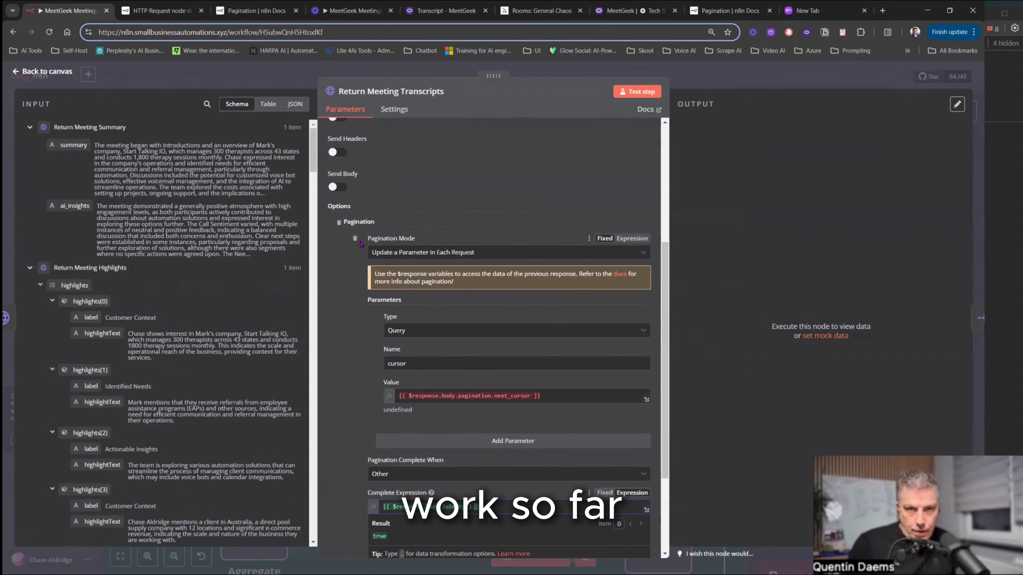
{"action": "left_click", "coordinate": [338, 224]}
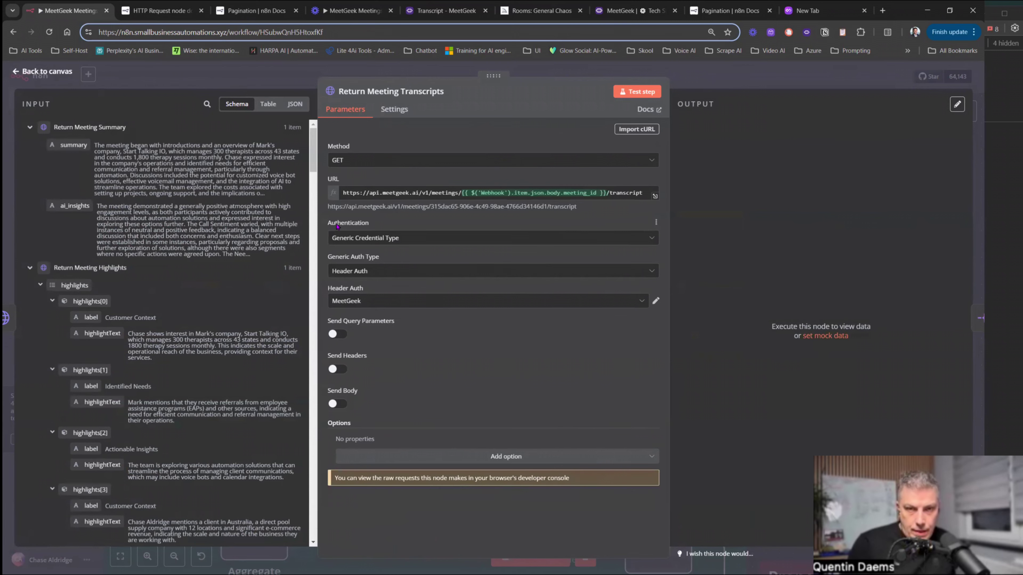
- Test the transcripts node without pagination and examine the pagination object at the end of its JSON output
{"action": "left_click", "coordinate": [634, 93]}
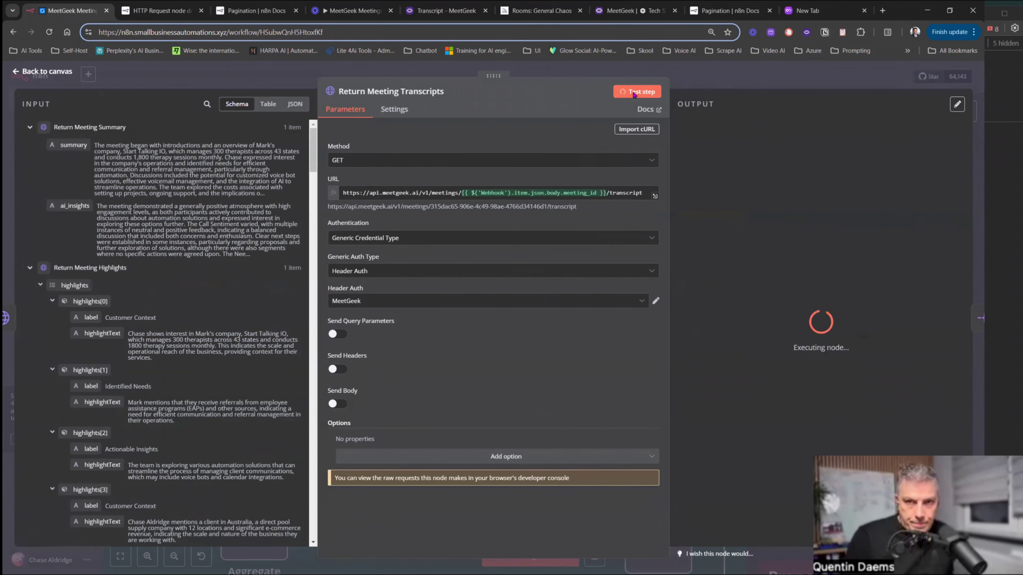
{"action": "scroll", "coordinate": [788, 285], "scroll_direction": "down", "scroll_amount": 10}
{"action": "scroll", "coordinate": [788, 286], "scroll_direction": "down", "scroll_amount": 20}
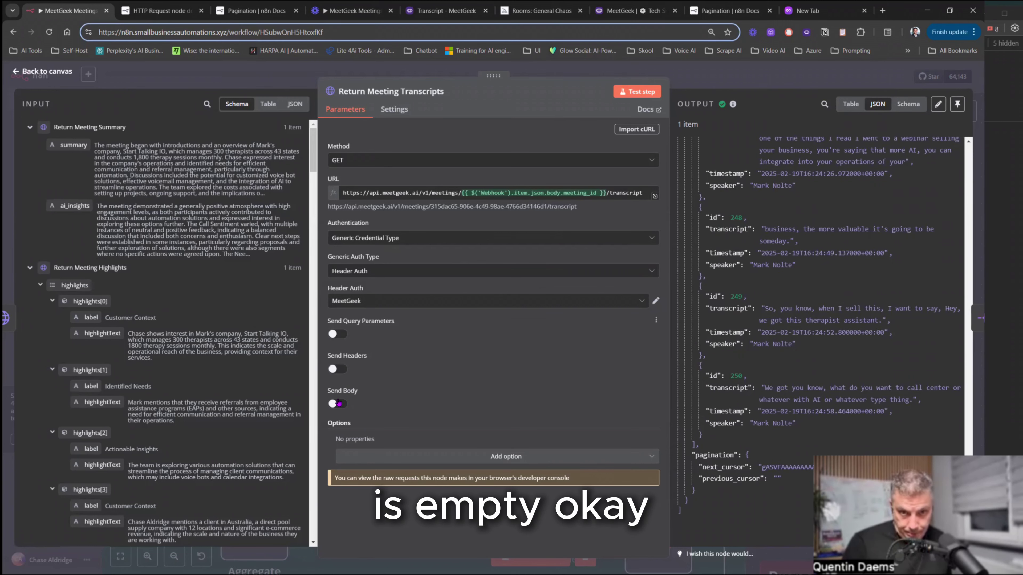
- Add the Pagination option to the Return Meeting Transcripts node and name its query parameter cursor
{"action": "left_click", "coordinate": [388, 457]}
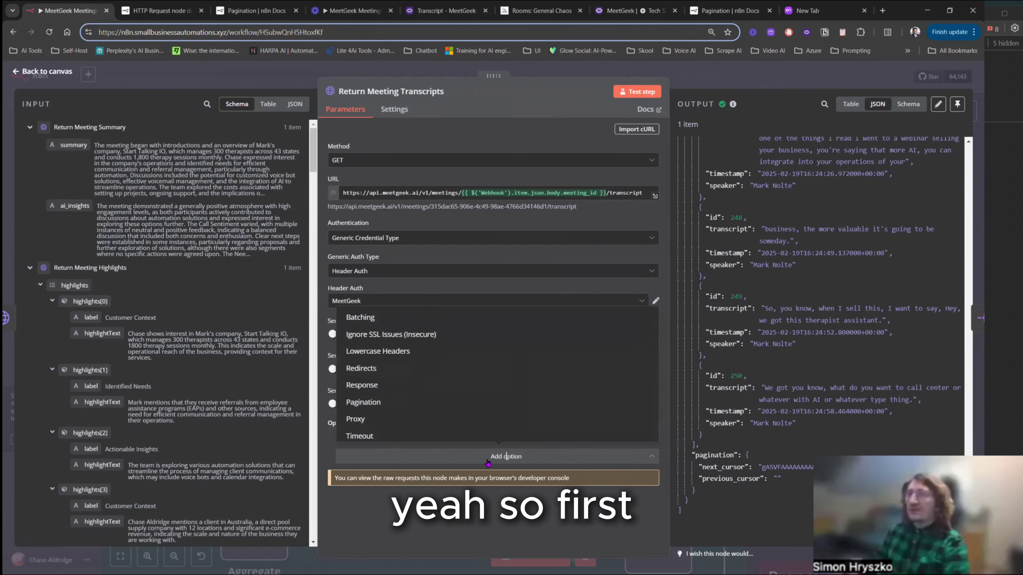
{"action": "left_click", "coordinate": [361, 402]}
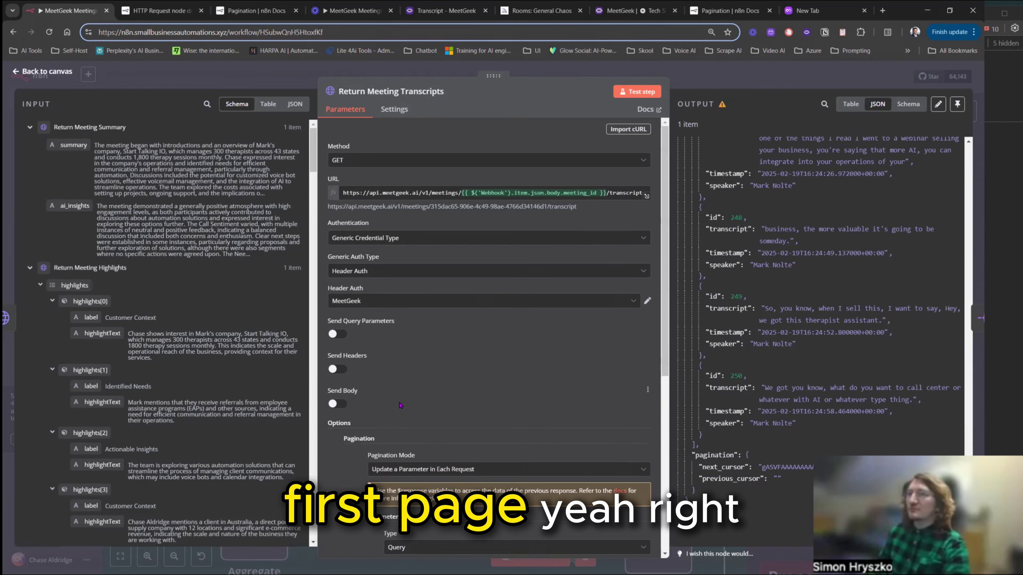
{"action": "scroll", "coordinate": [427, 397], "scroll_direction": "down", "scroll_amount": 5}
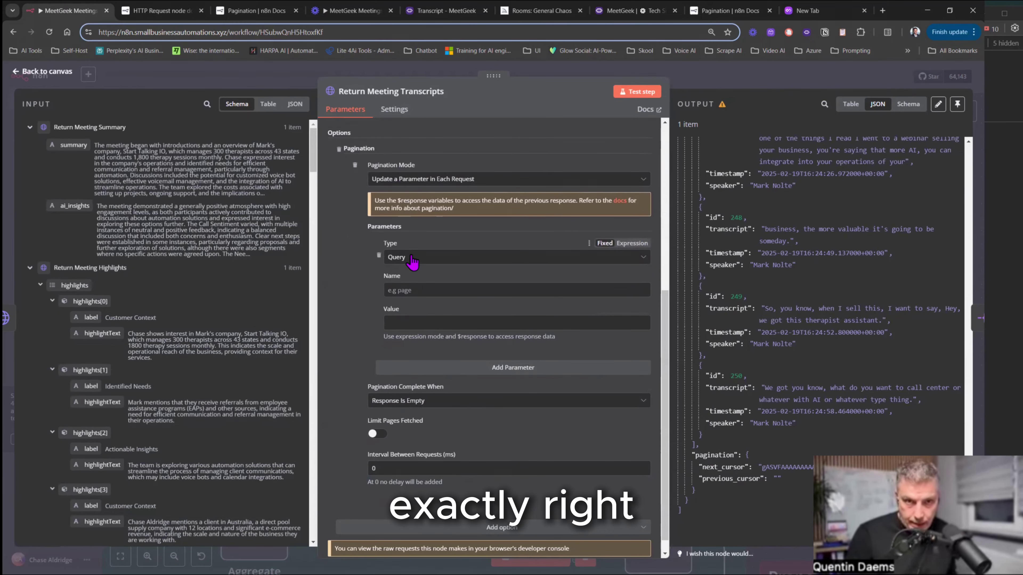
{"action": "left_click", "coordinate": [400, 290]}
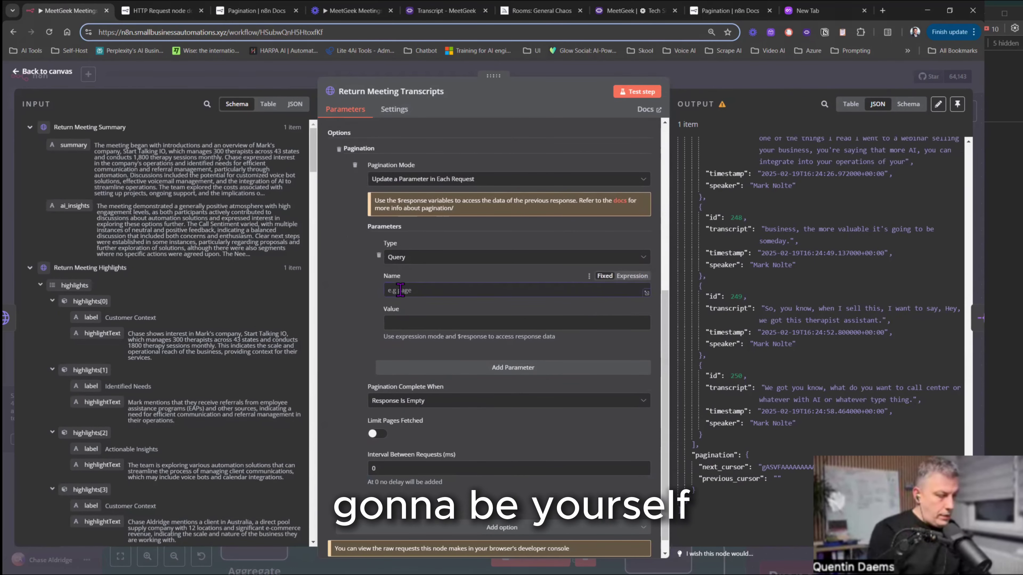
{"action": "type", "text": "cursor"}
- Set the cursor parameter's value to the expression {{ $response.body.pagination.next_cursor }}
{"action": "left_click", "coordinate": [632, 309]}
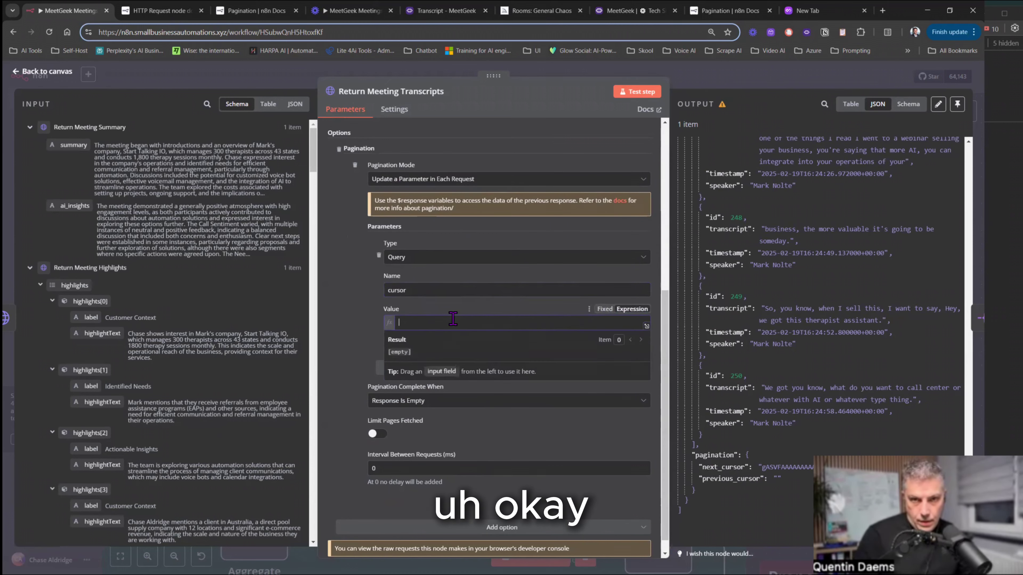
{"action": "type", "text": "{{ $response"}
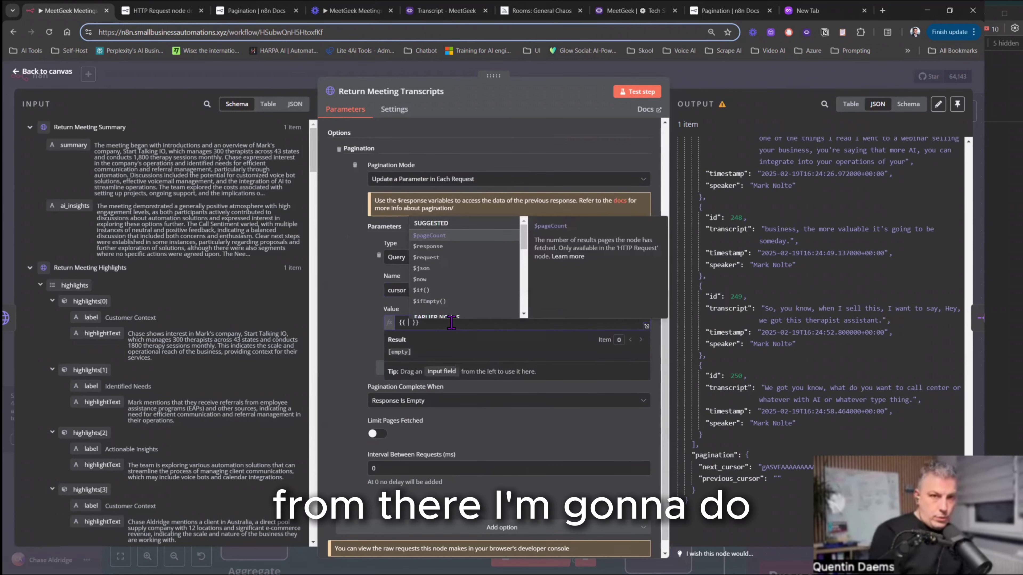
{"action": "type", "text": ".body."}
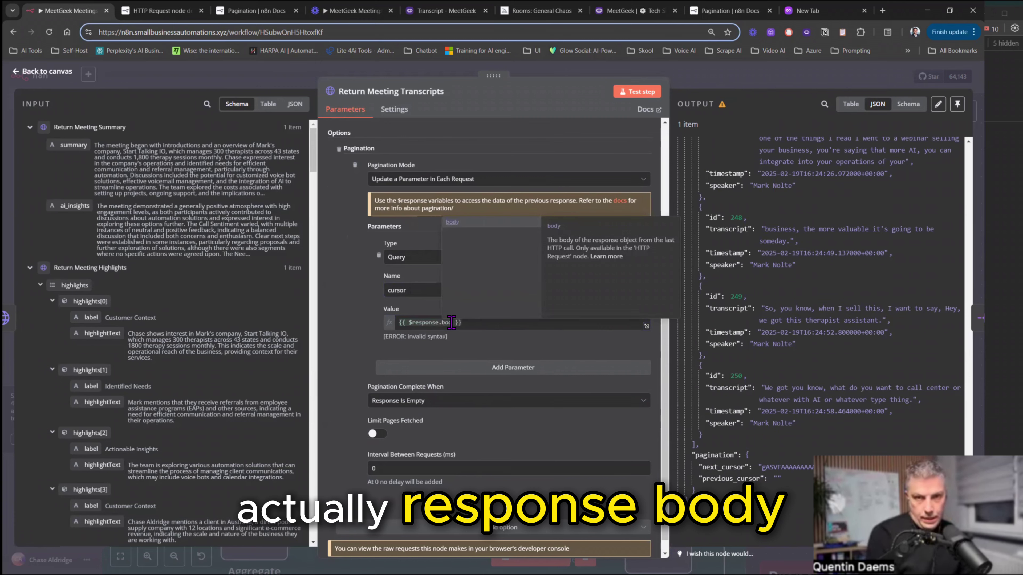
{"action": "key", "text": "Return"}
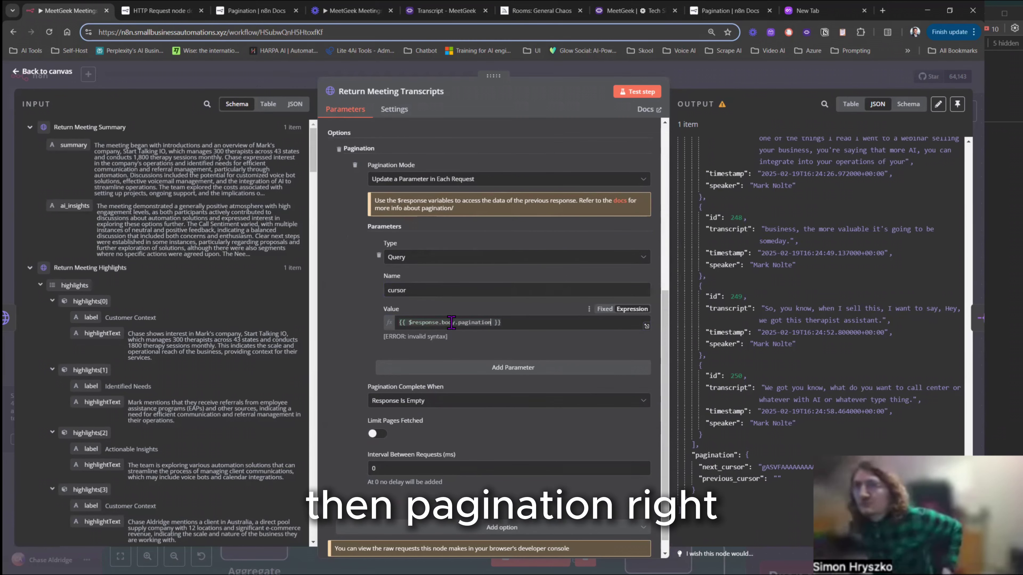
{"action": "type", "text": "."}
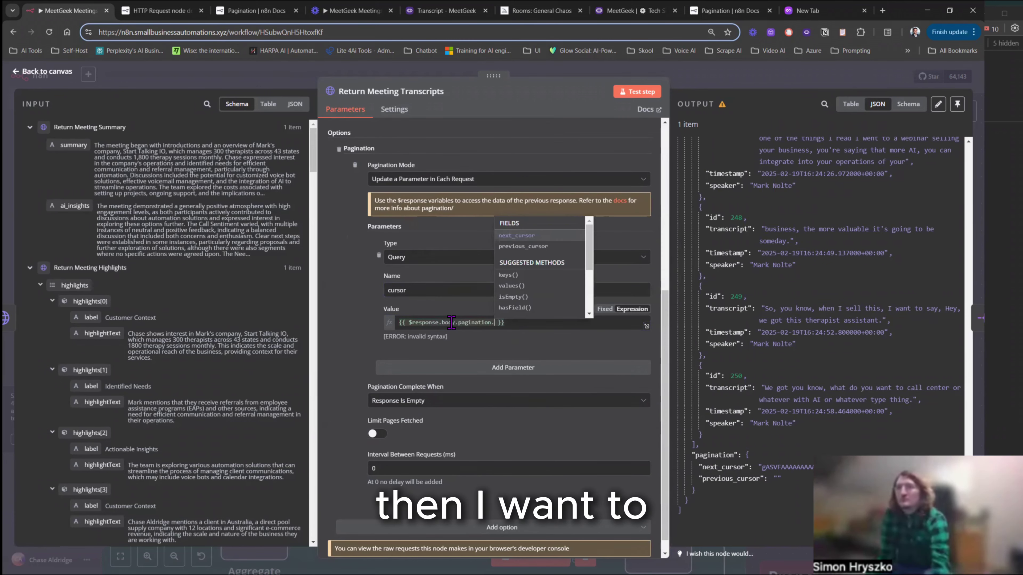
{"action": "key", "text": "Return"}
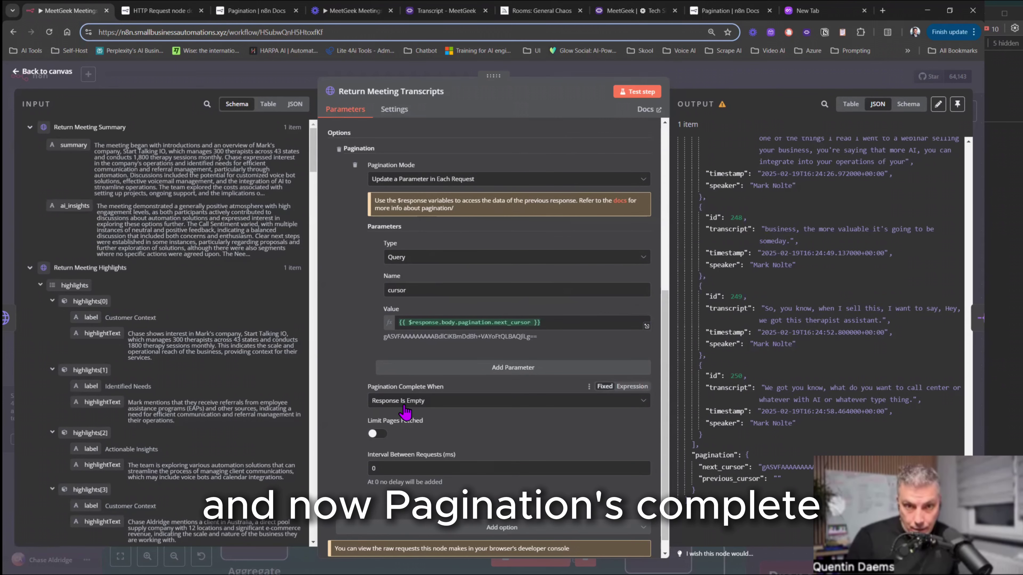
- Set pagination to complete on Other, with {{ $response.body.pagination.next_cursor }} as the complete expression
{"action": "left_click", "coordinate": [413, 403]}
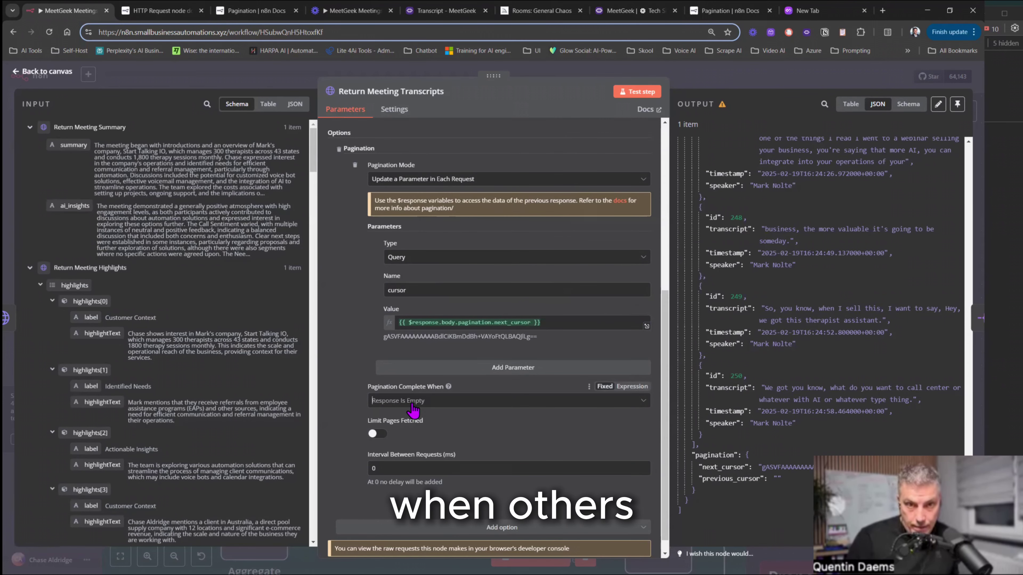
{"action": "left_click", "coordinate": [390, 460]}
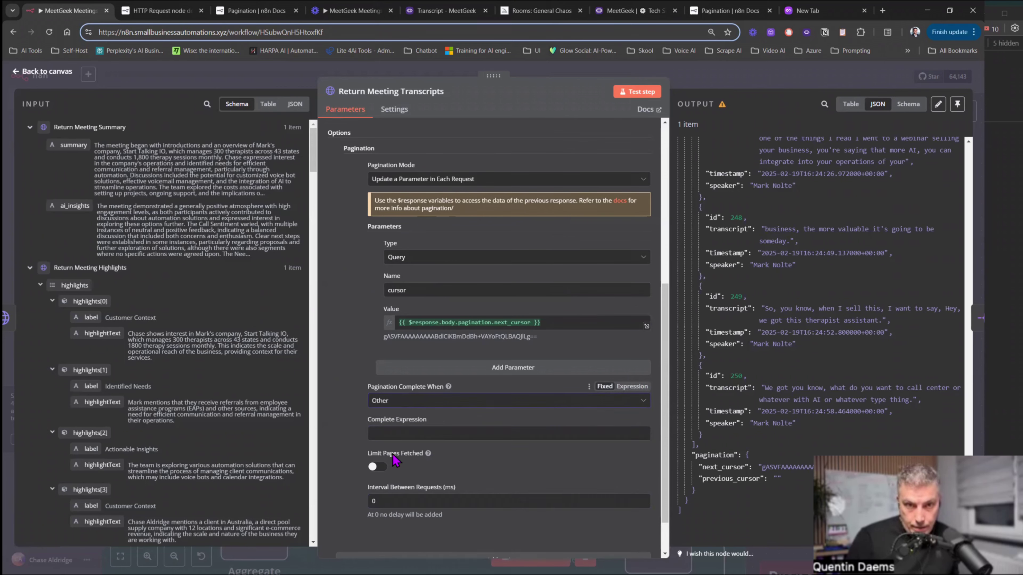
{"action": "left_click", "coordinate": [455, 433]}
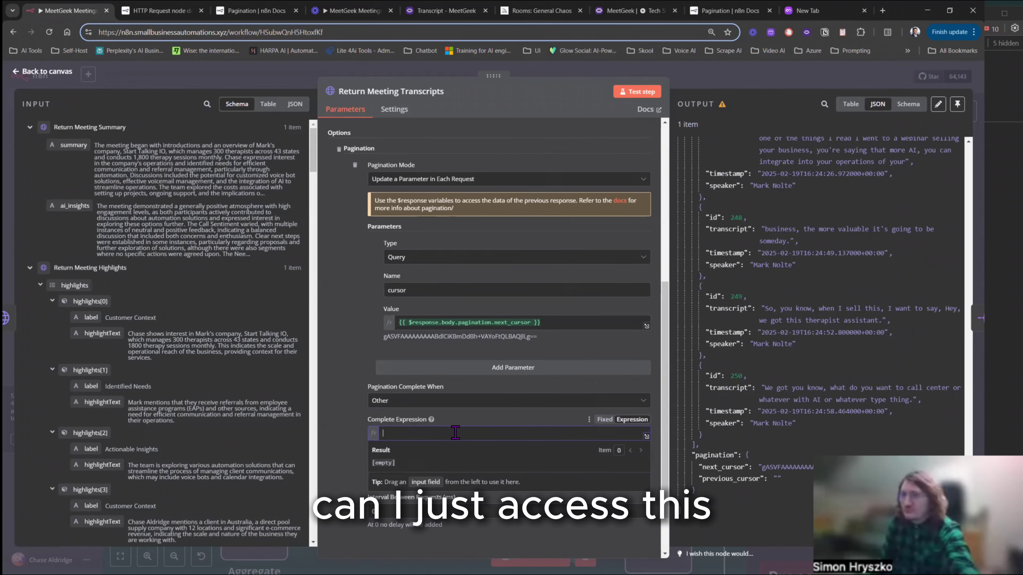
{"action": "type", "text": "{{ "}
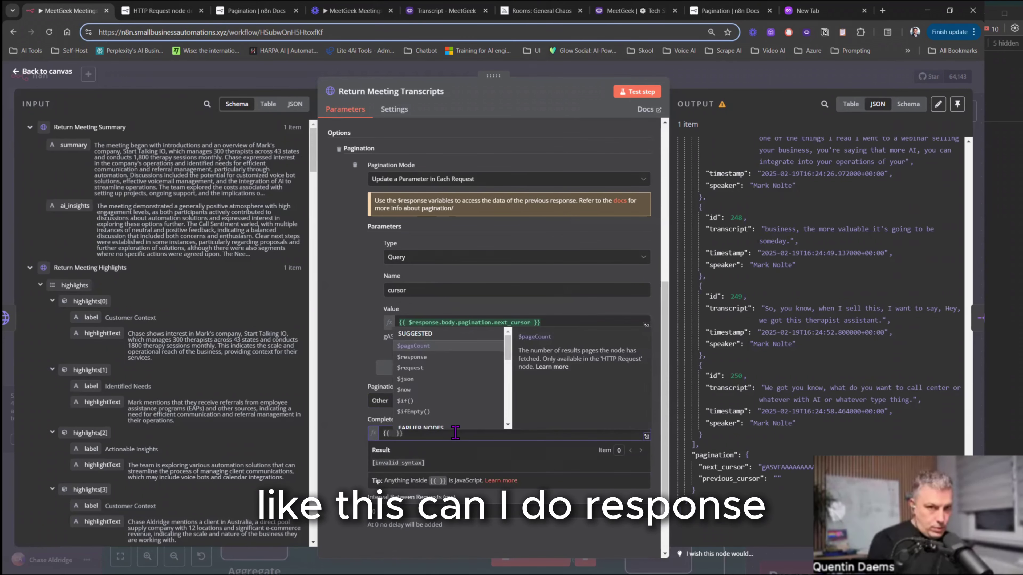
{"action": "type", "text": "$response"}
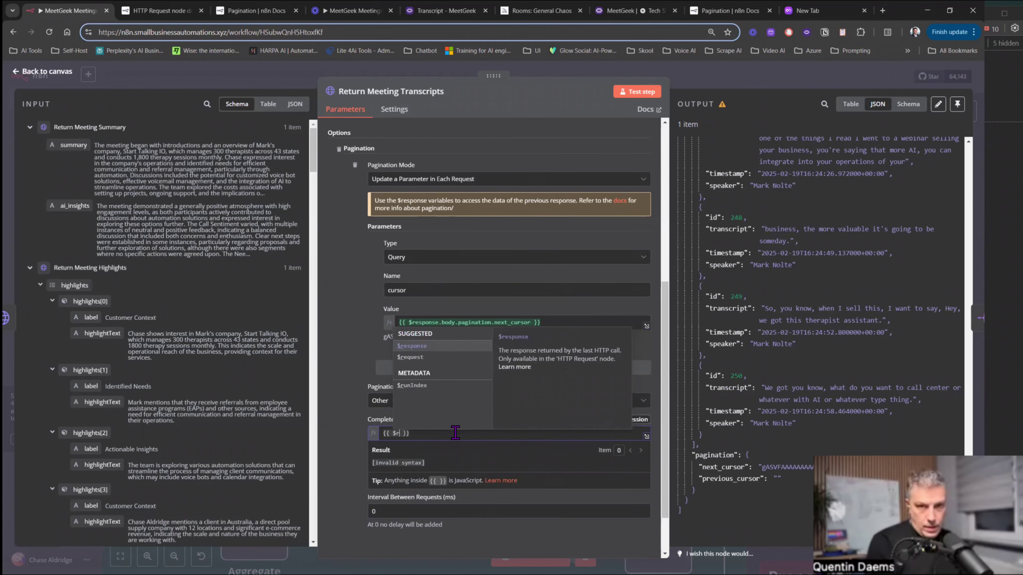
{"action": "type", "text": ".body"}
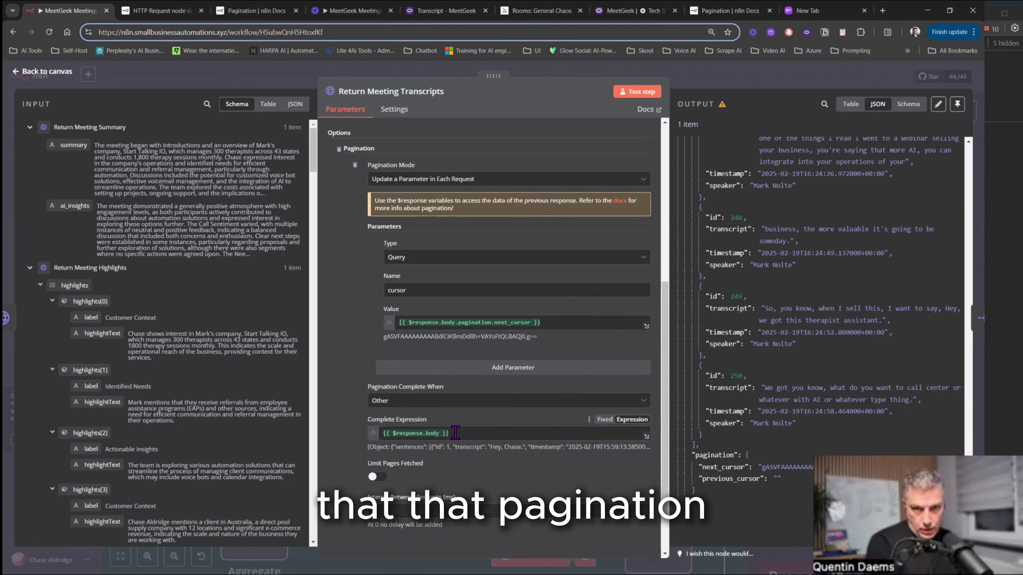
{"action": "type", "text": ".pagination"}
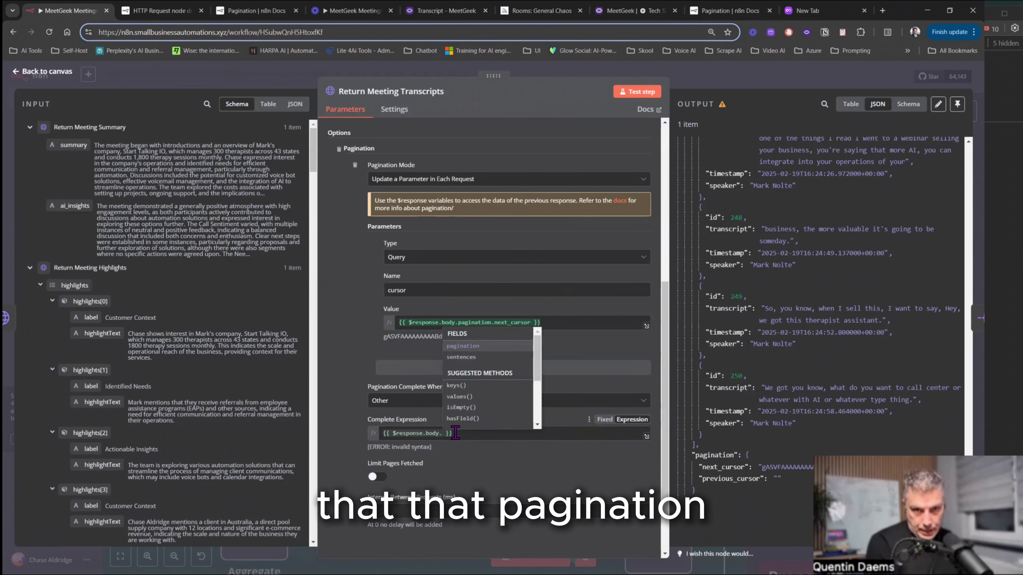
{"action": "type", "text": "."}
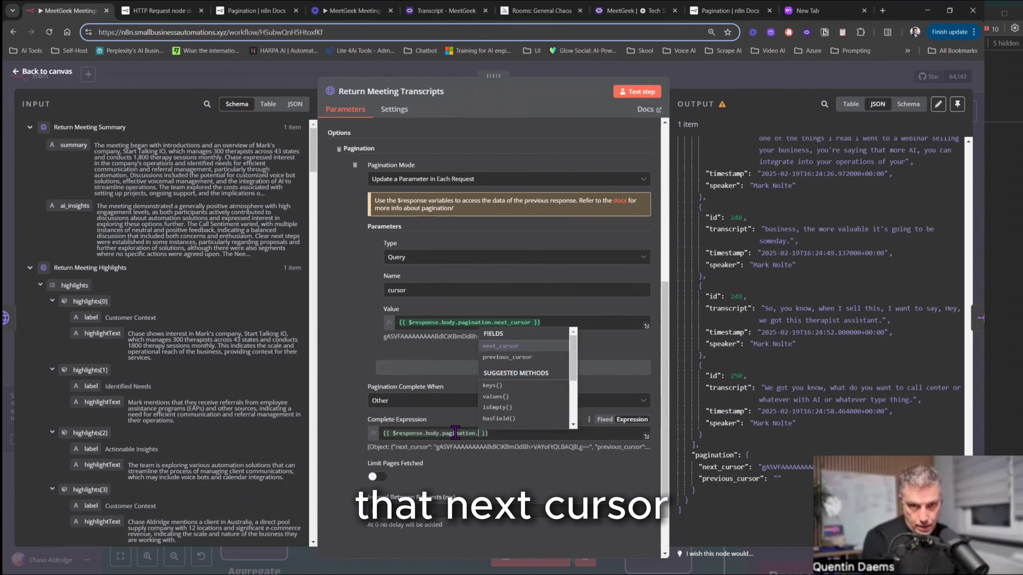
{"action": "key", "text": "Return"}
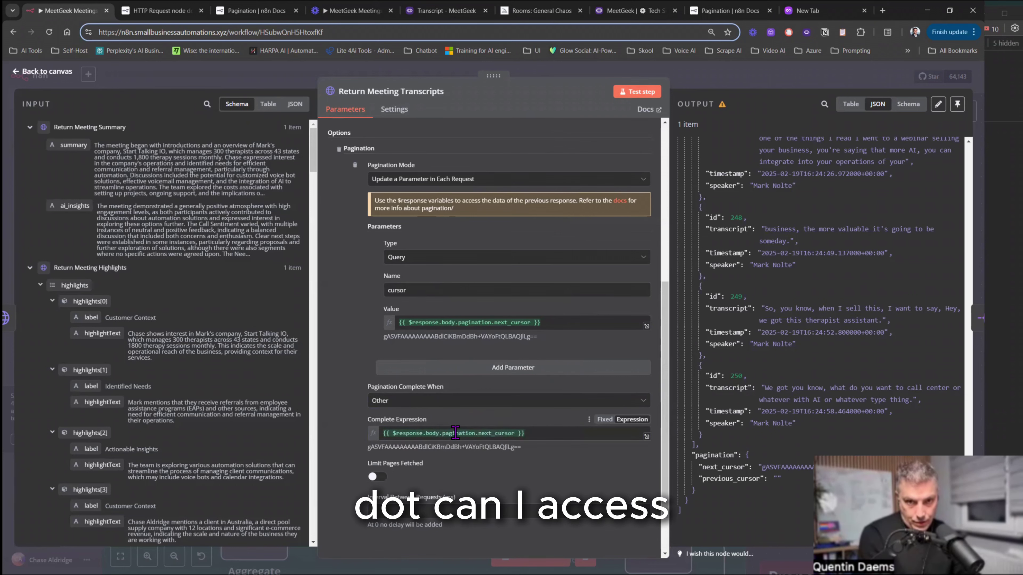
- Extend the complete expression to {{ $response.body.pagination.next_cursor.length === 0 }} and test the node
{"action": "type", "text": "."}
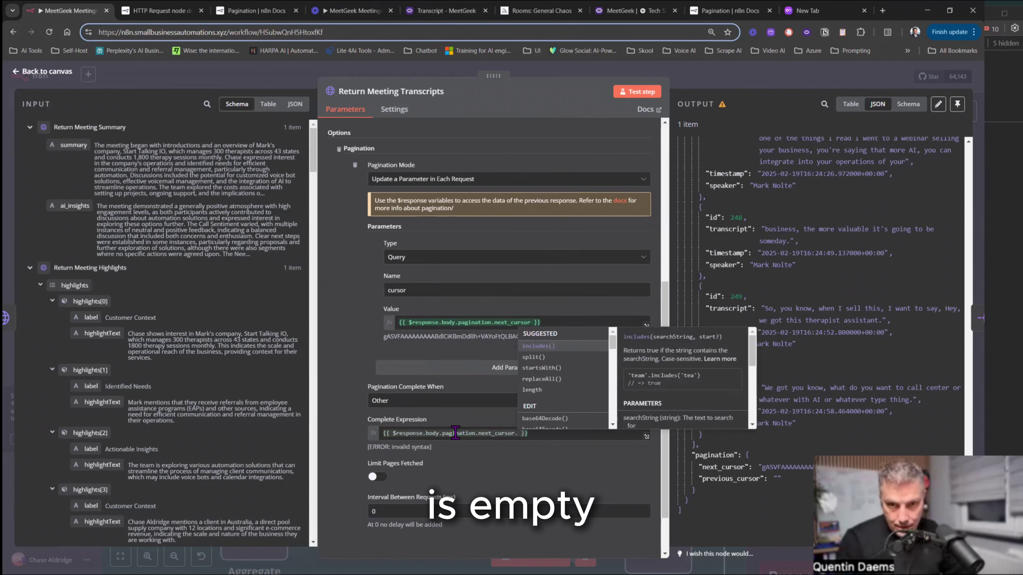
{"action": "key", "text": "Down"}
{"action": "key", "text": "Down"}
{"action": "key", "text": "Down"}
{"action": "key", "text": "Down"}
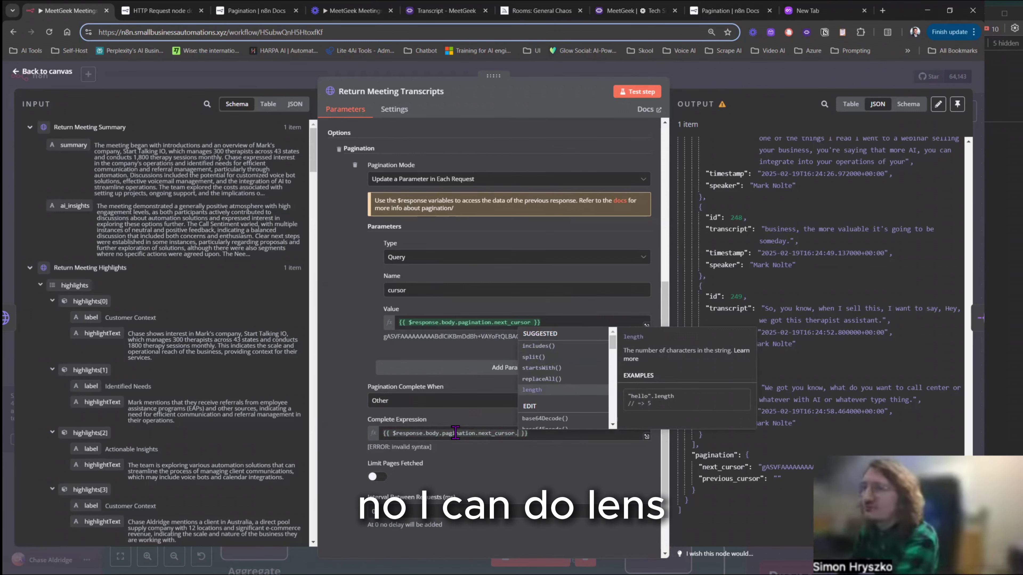
{"action": "key", "text": "Return"}
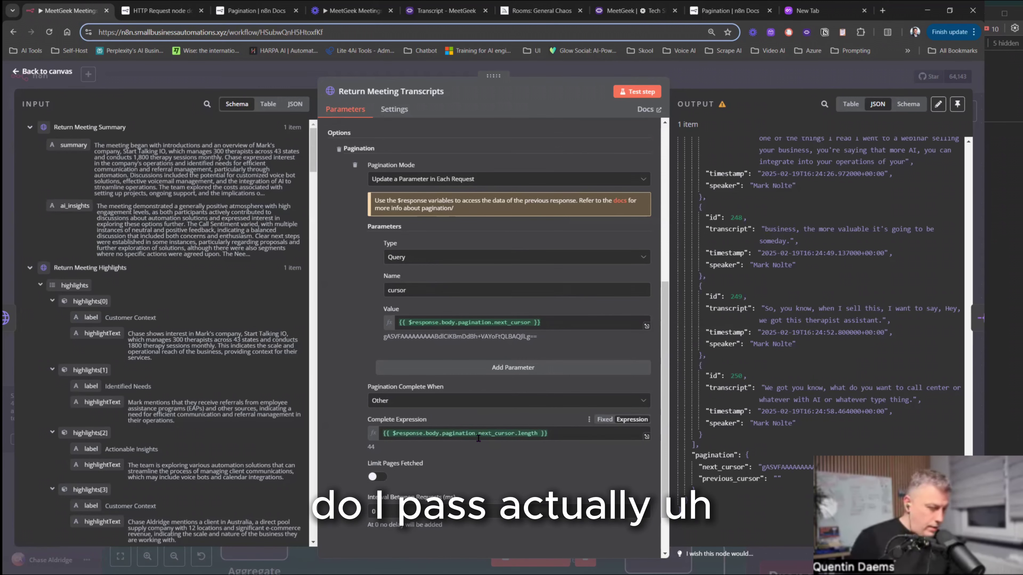
{"action": "type", "text": "(0)"}
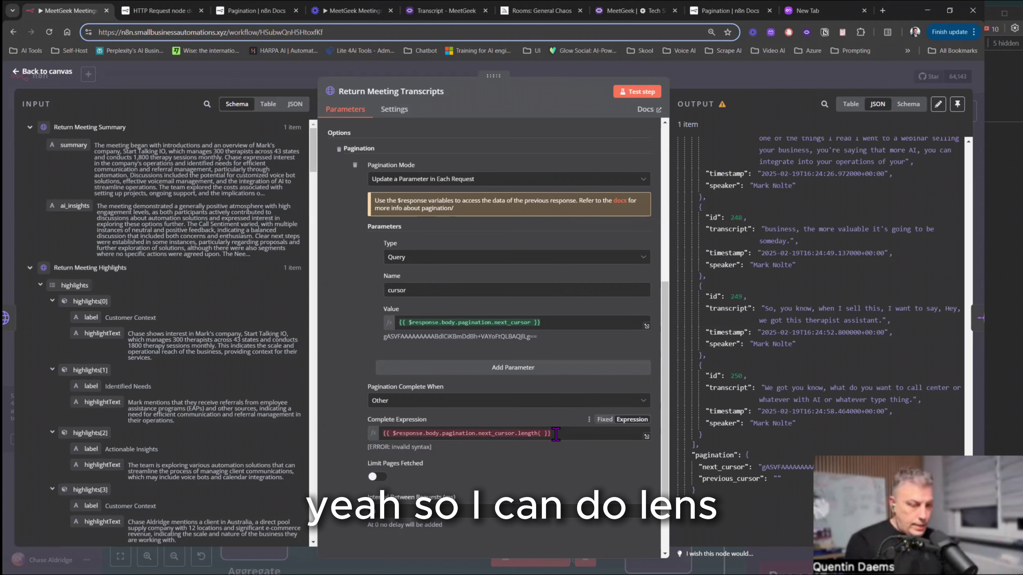
{"action": "type", "text": "=== "}
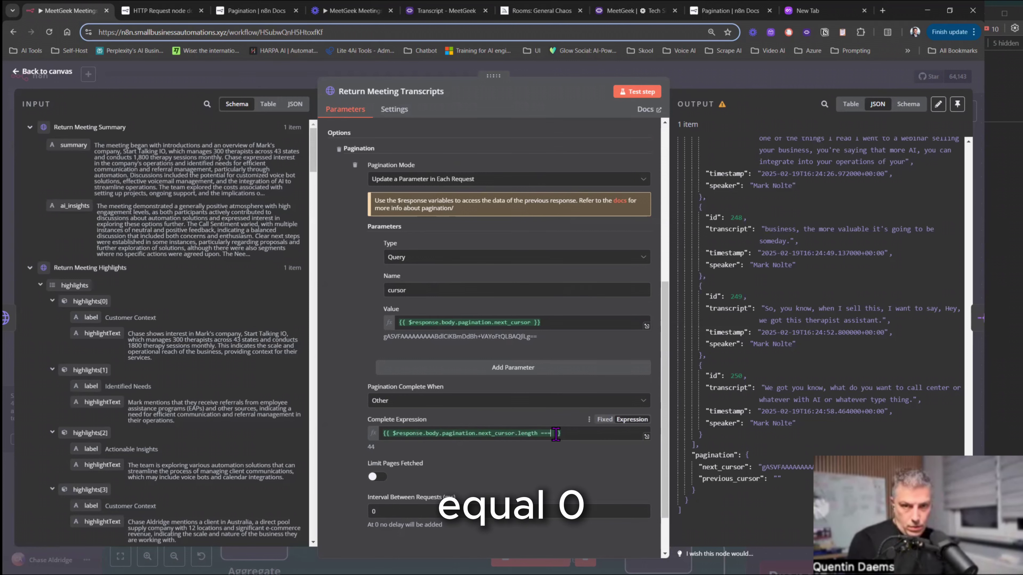
{"action": "type", "text": "0"}
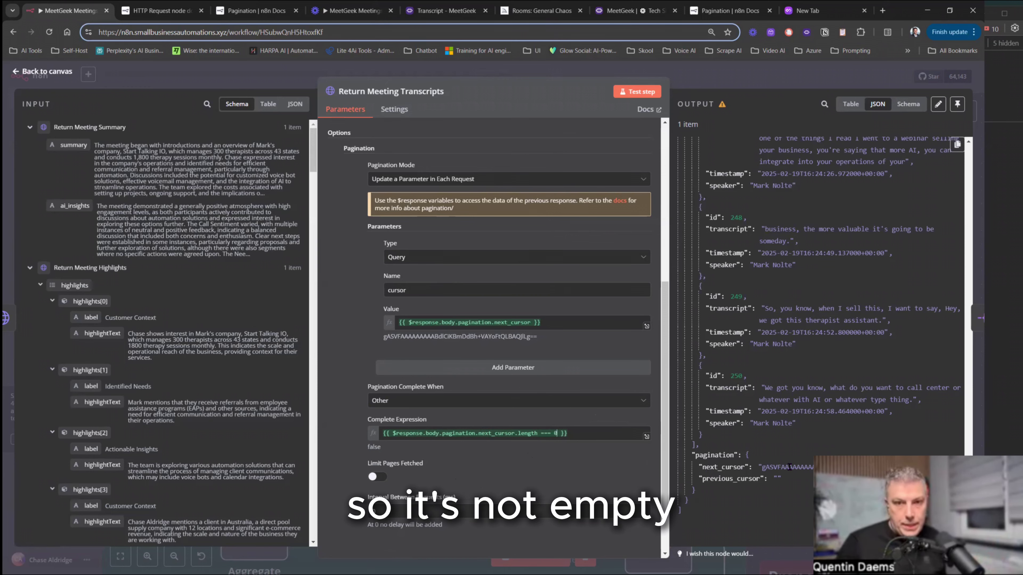
{"action": "left_click", "coordinate": [644, 97]}
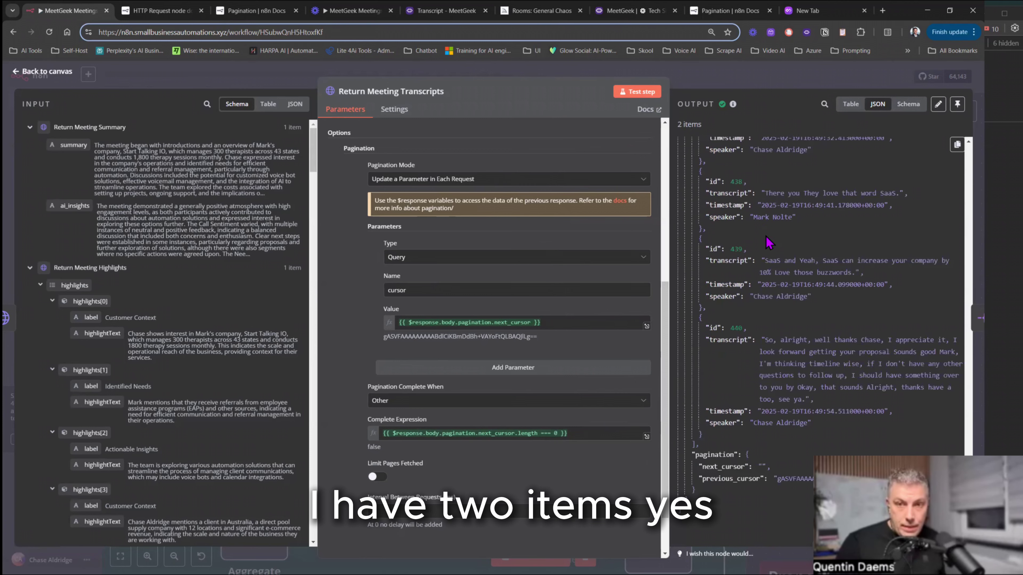